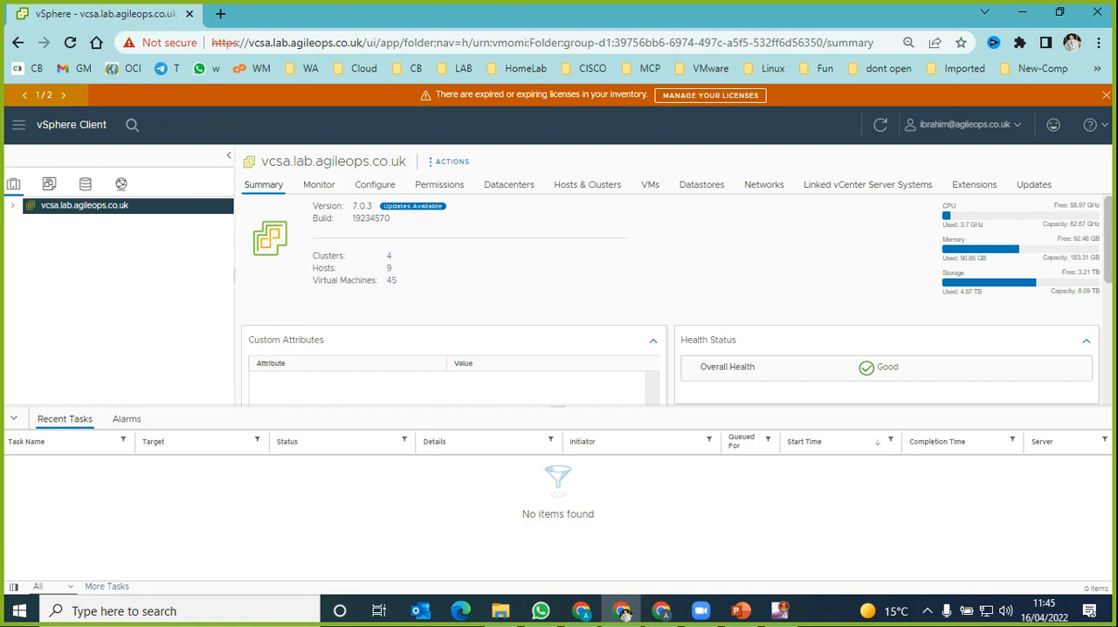
# Step: Check the vCenter's version and build number in its summary, and open its available updates to check the offered build
pyautogui.moveTo(352, 207); pyautogui.dragTo(371, 206)
pyautogui.moveTo(352, 218); pyautogui.dragTo(391, 220)
pyautogui.click(390, 219)
pyautogui.click(413, 206)
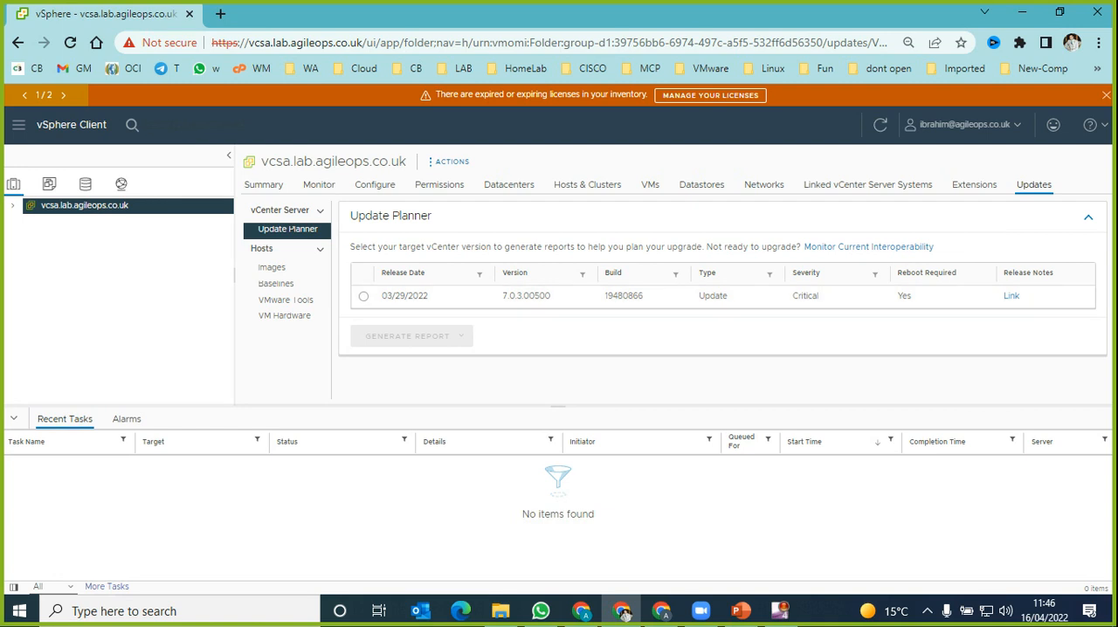
pyautogui.moveTo(646, 295); pyautogui.dragTo(603, 295)
# Step: Compare the installed build in the vCenter summary with the build and release date of the available update
pyautogui.click(264, 185)
pyautogui.moveTo(365, 218); pyautogui.dragTo(391, 218)
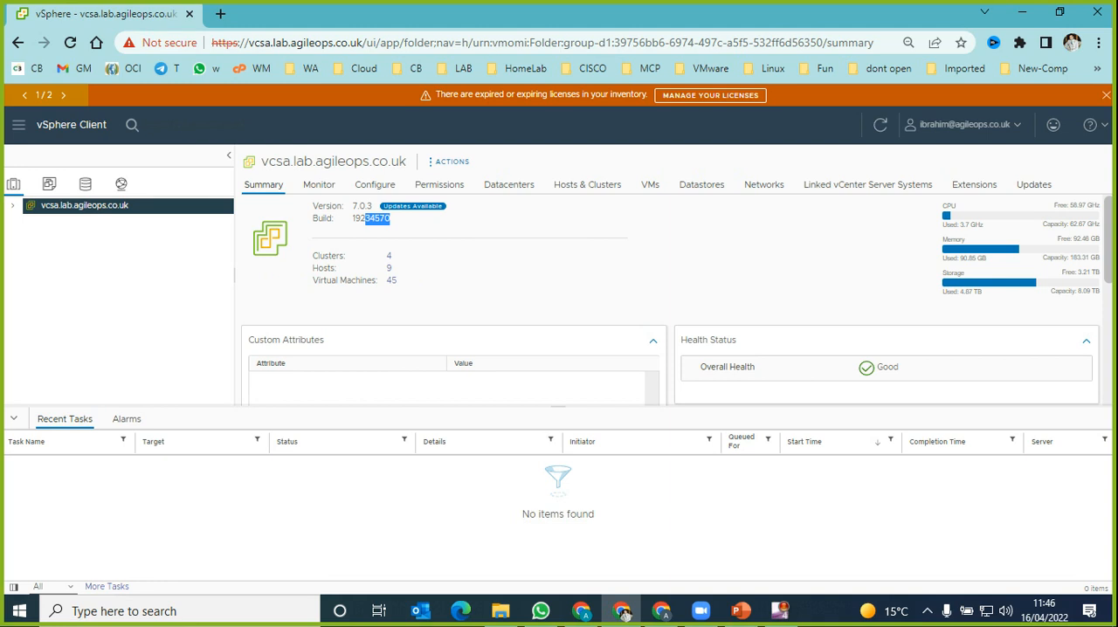
pyautogui.click(413, 206)
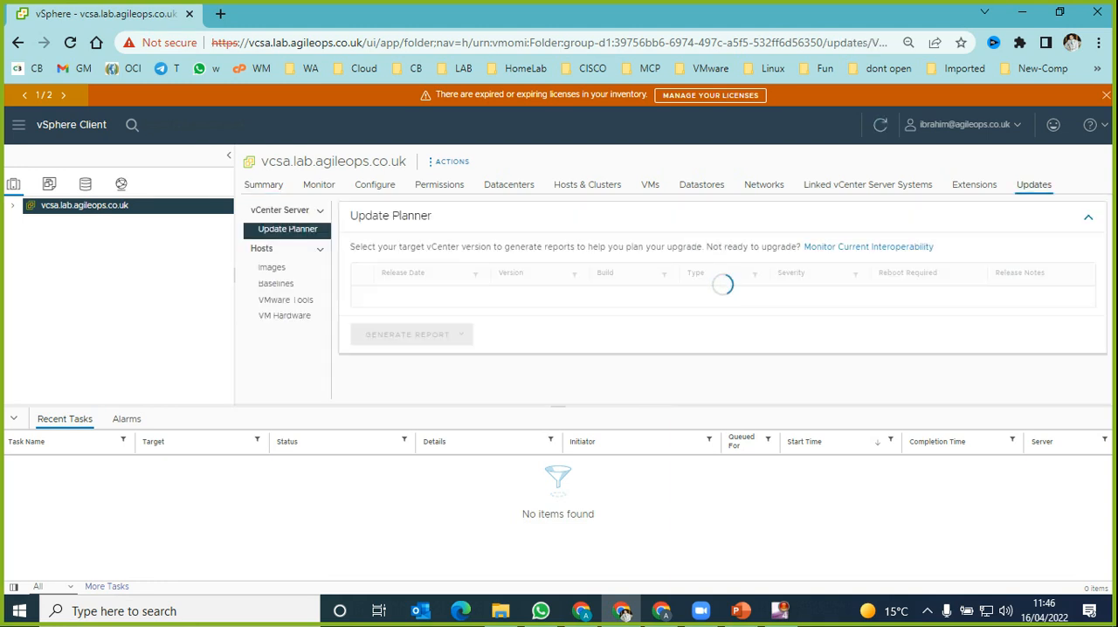
pyautogui.moveTo(644, 295); pyautogui.dragTo(603, 295)
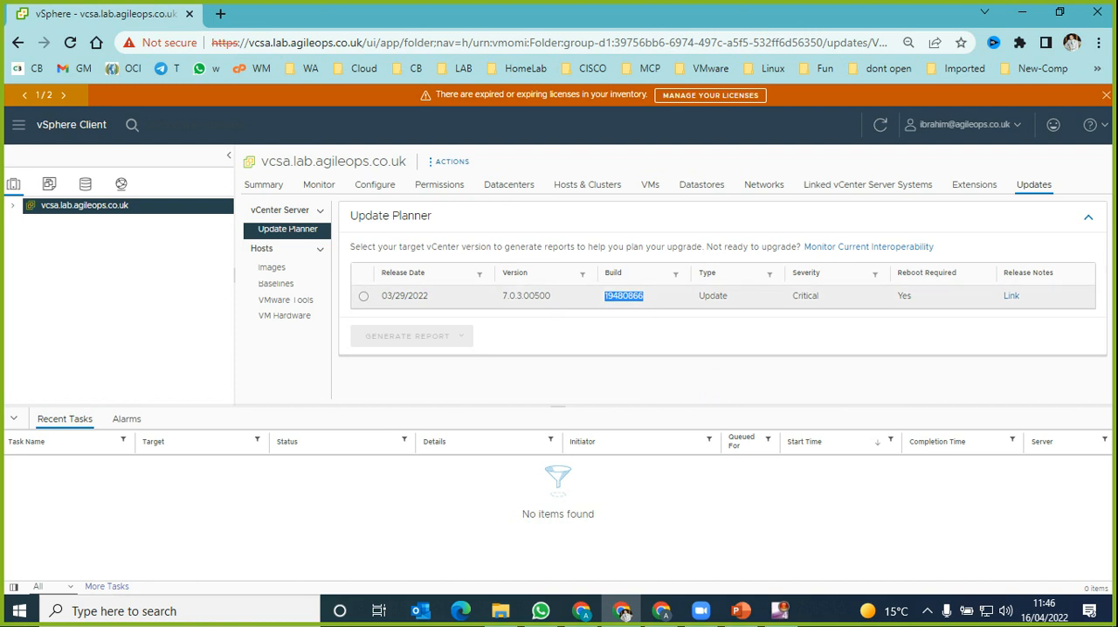
pyautogui.moveTo(429, 296); pyautogui.dragTo(381, 296)
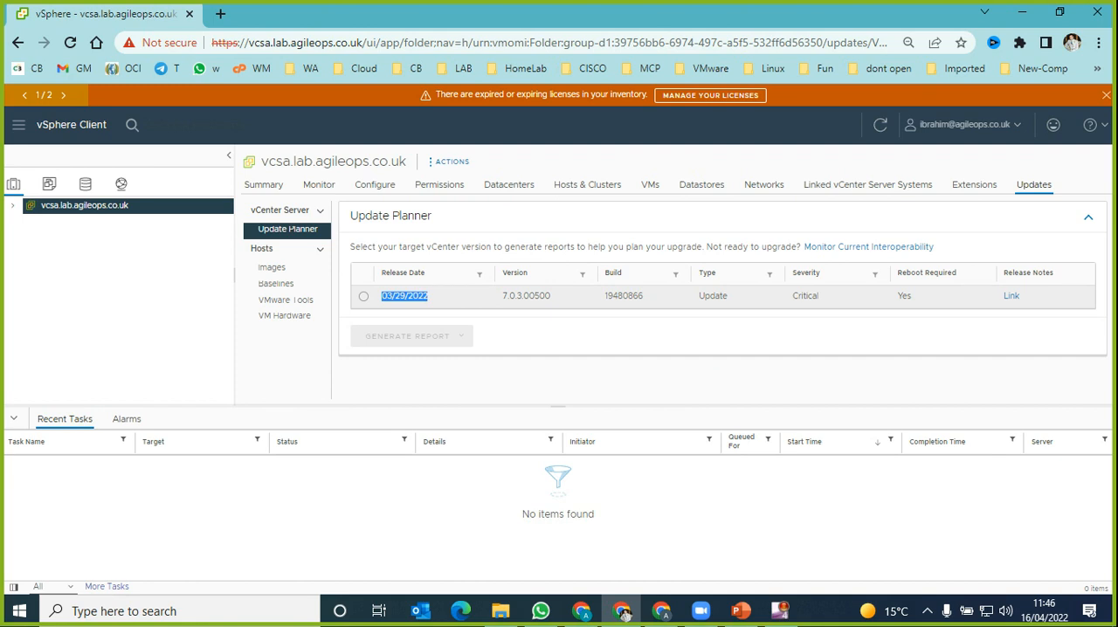
# Step: Select the 7.0.3.00500 update as the target version in Update Planner and view its release notes in a new tab
pyautogui.click(363, 296)
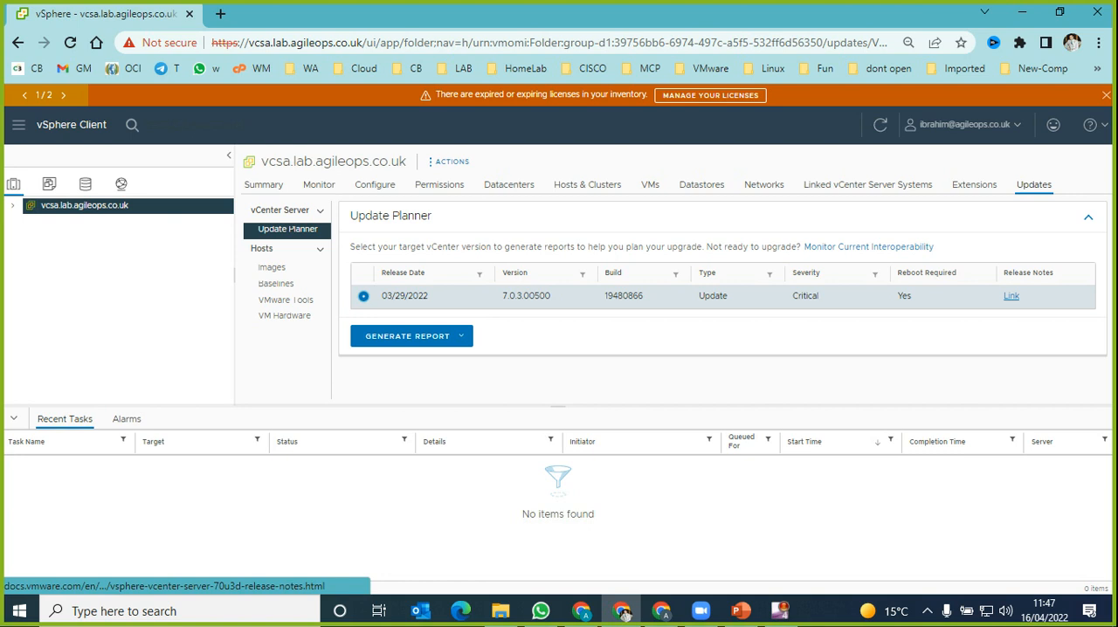
pyautogui.middleClick(1011, 296)
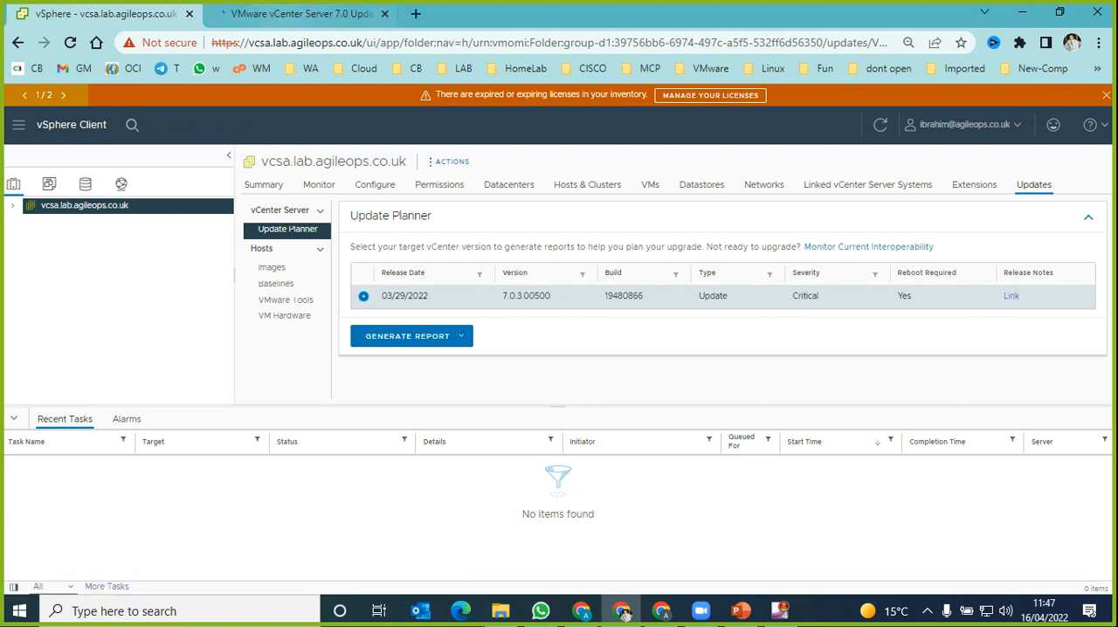
pyautogui.hotkey('ctrl', 'Tab')
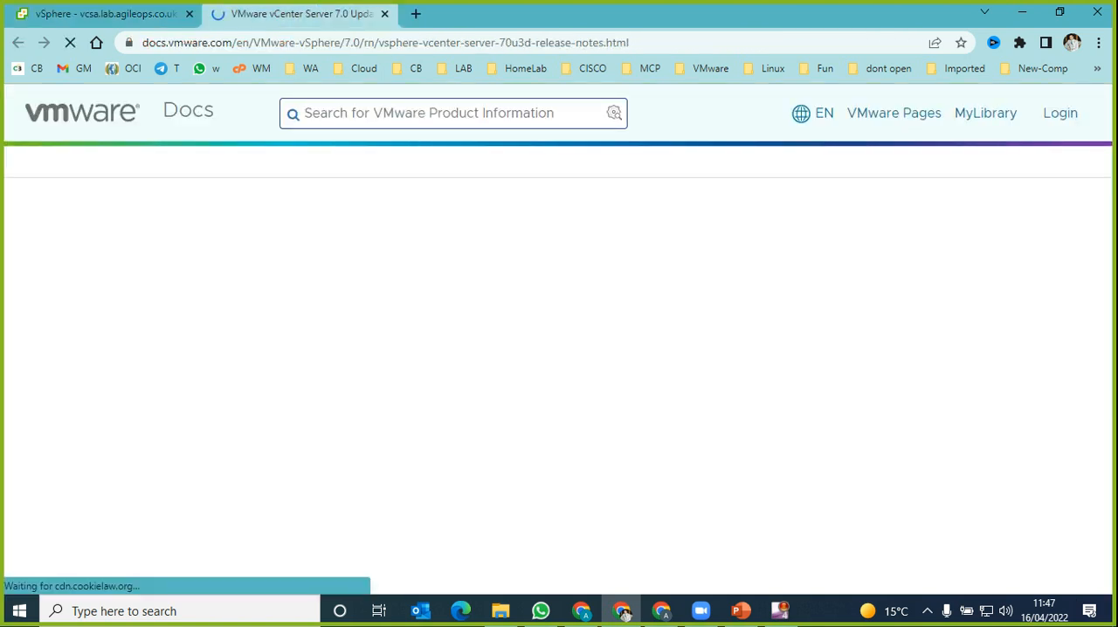
# Step: Review the What's New, Earlier Releases and Patches Contained in This Release sections of the Update 3d release notes
pyautogui.scroll(-4, 557, 341)
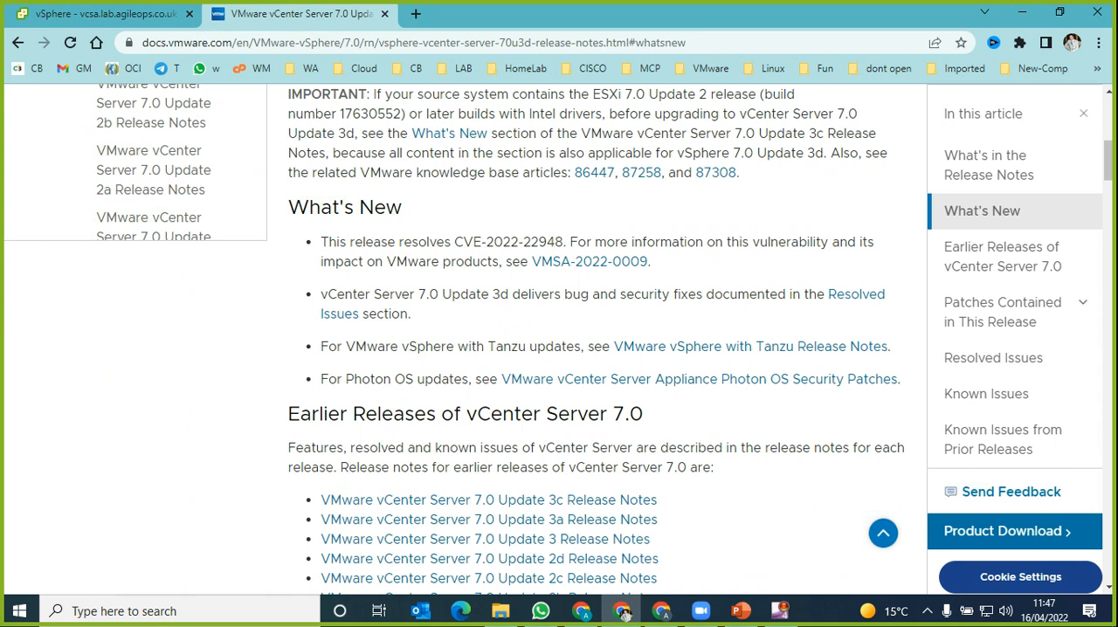
pyautogui.moveTo(482, 242); pyautogui.dragTo(575, 261)
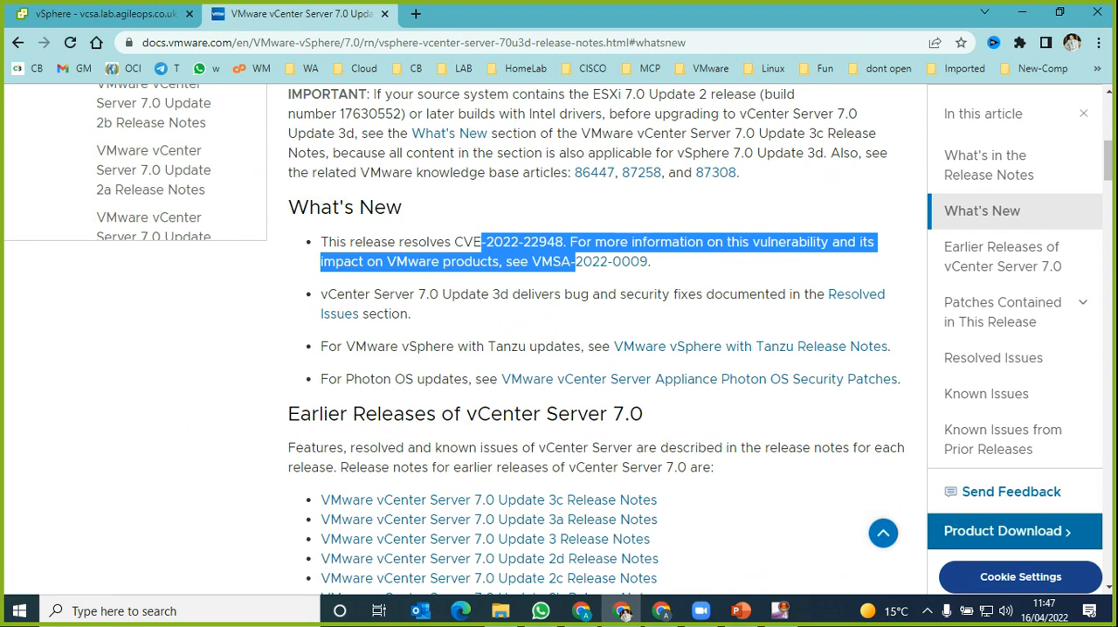
pyautogui.click(602, 278)
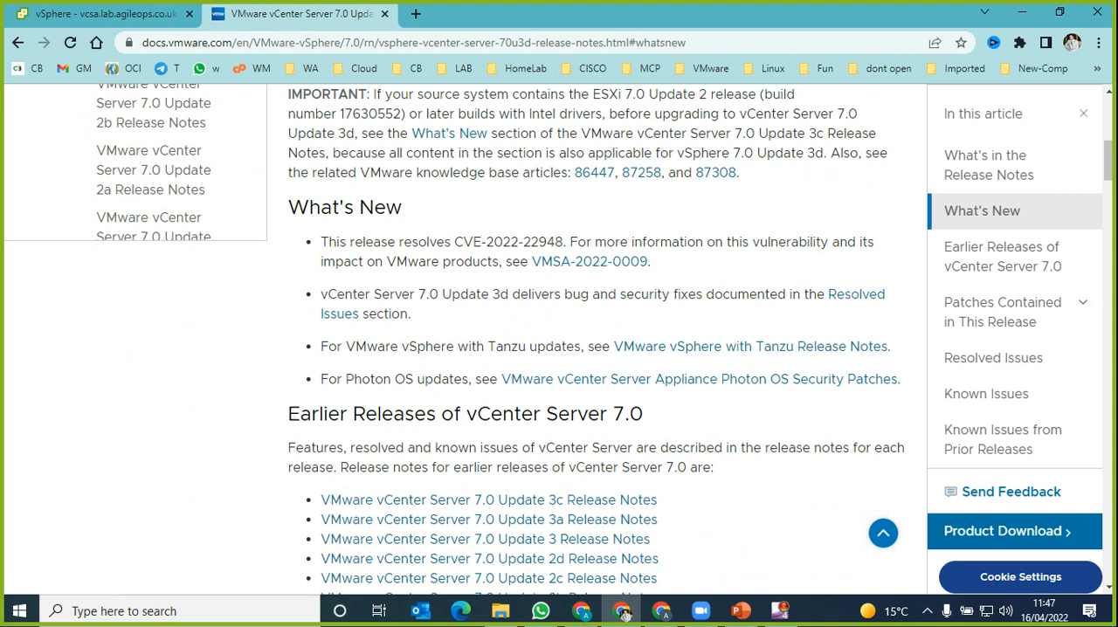
pyautogui.scroll(-6, 559, 341)
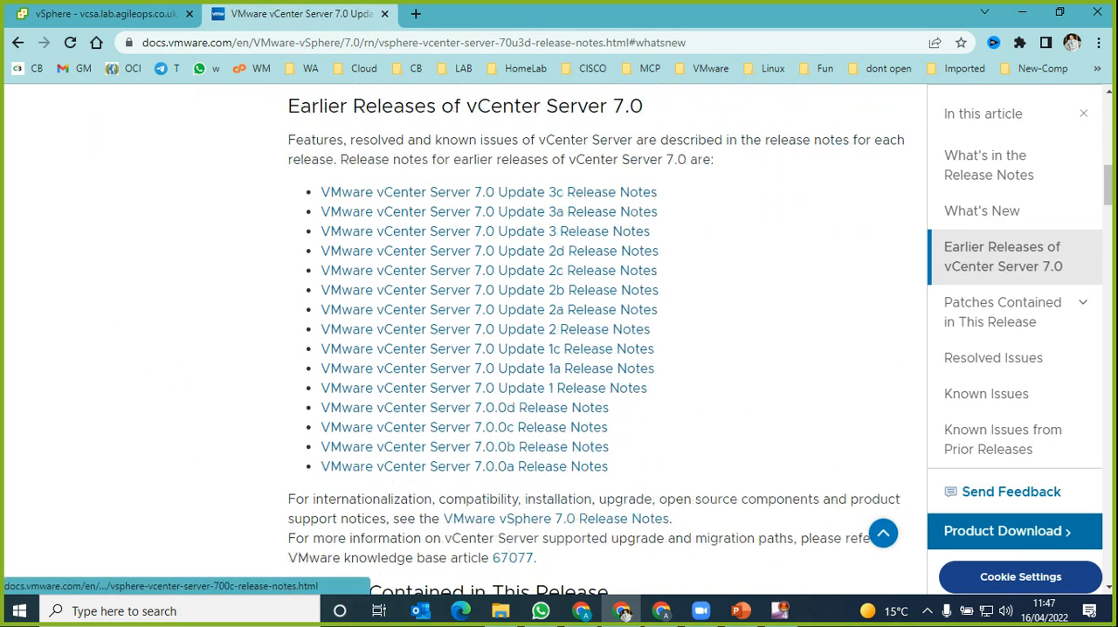
pyautogui.scroll(-3, 559, 340)
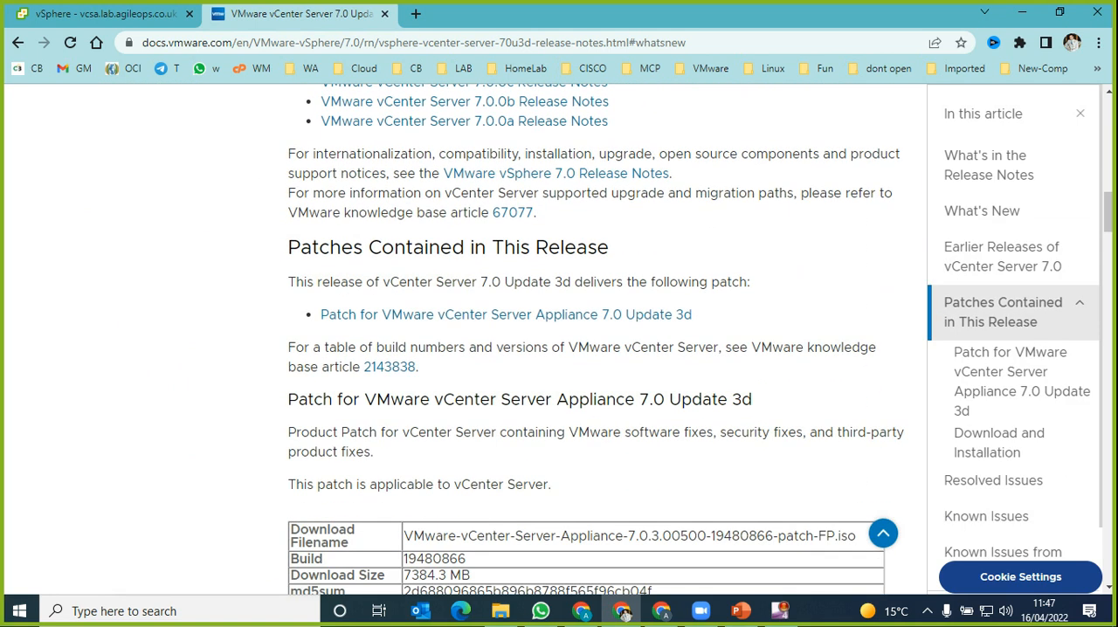
pyautogui.scroll(-1, 558, 341)
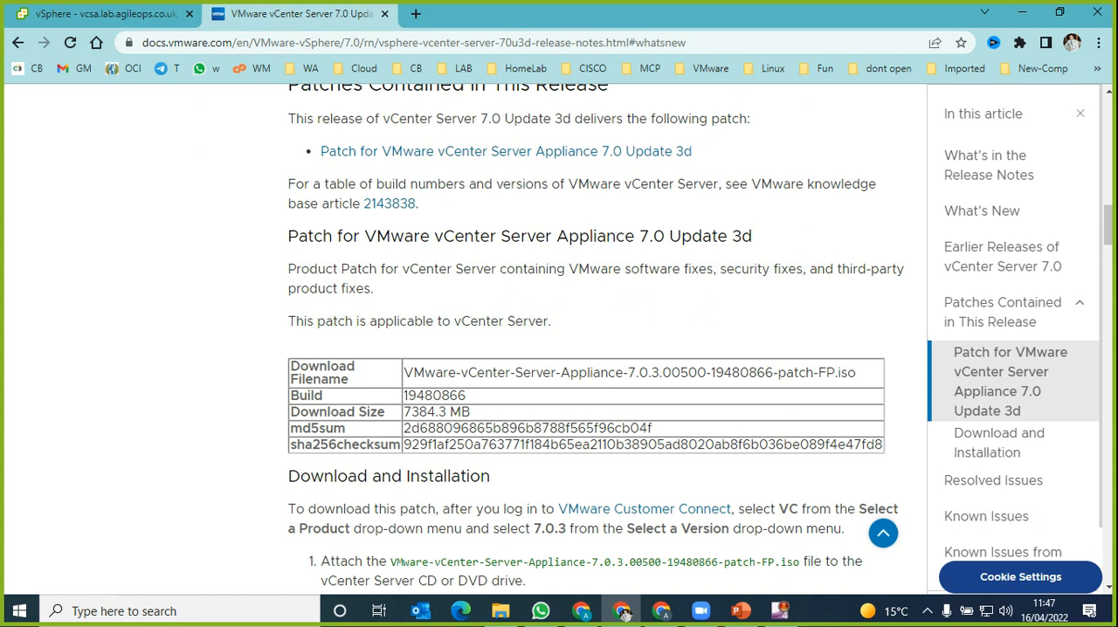
# Step: Open the VMware vCenter Server 7.0 Update 3c Release Notes from the earlier releases list in a new tab
pyautogui.scroll(3, 506, 396)
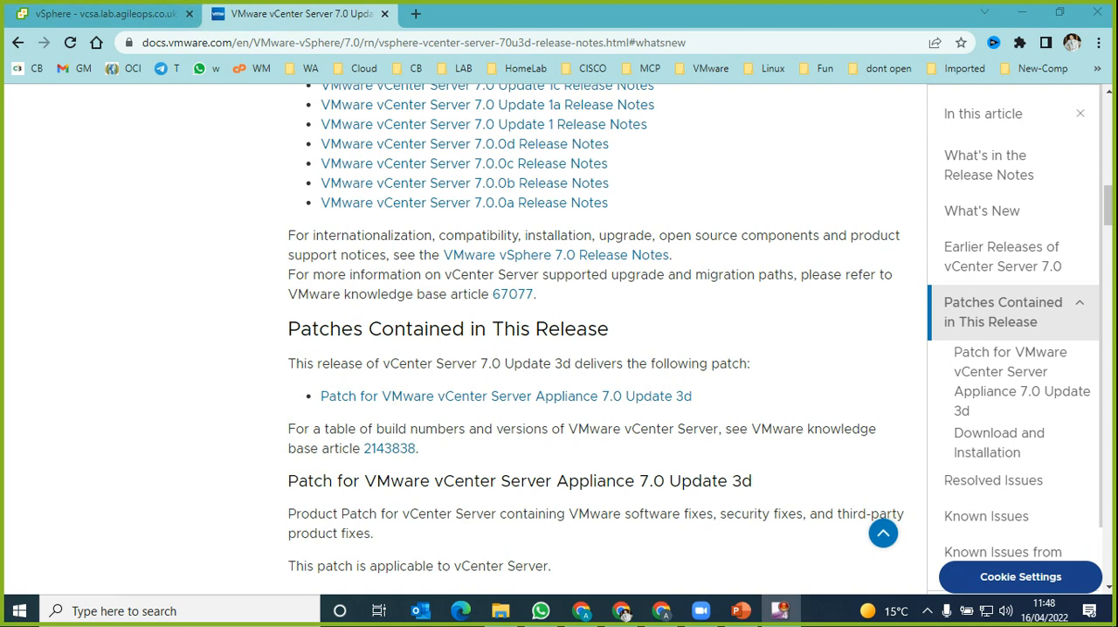
pyautogui.scroll(2, 580, 339)
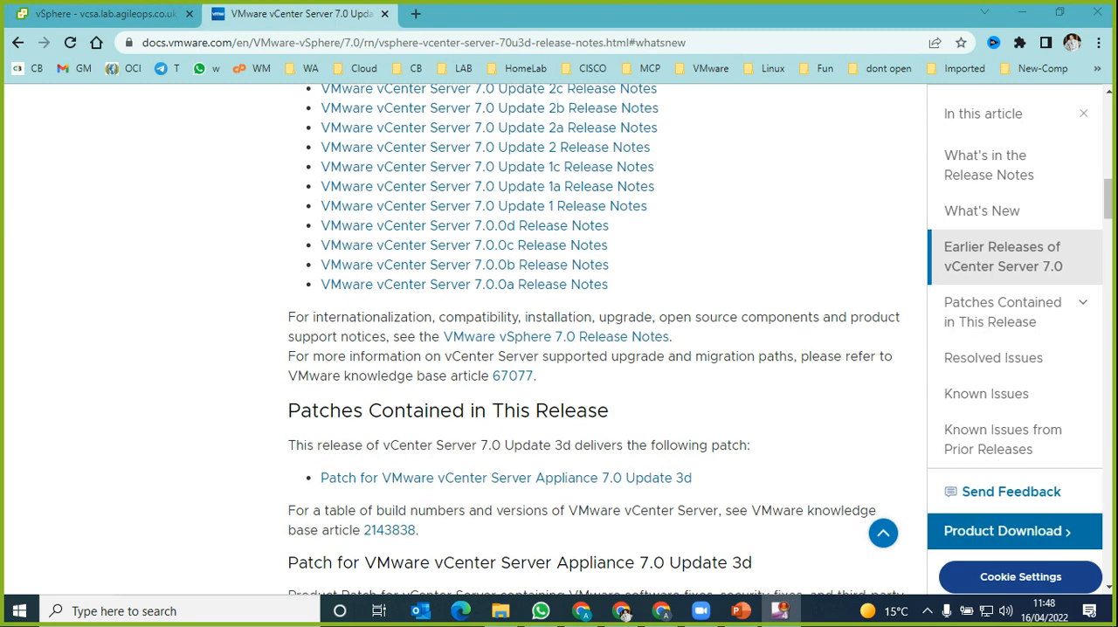
pyautogui.scroll(2, 581, 339)
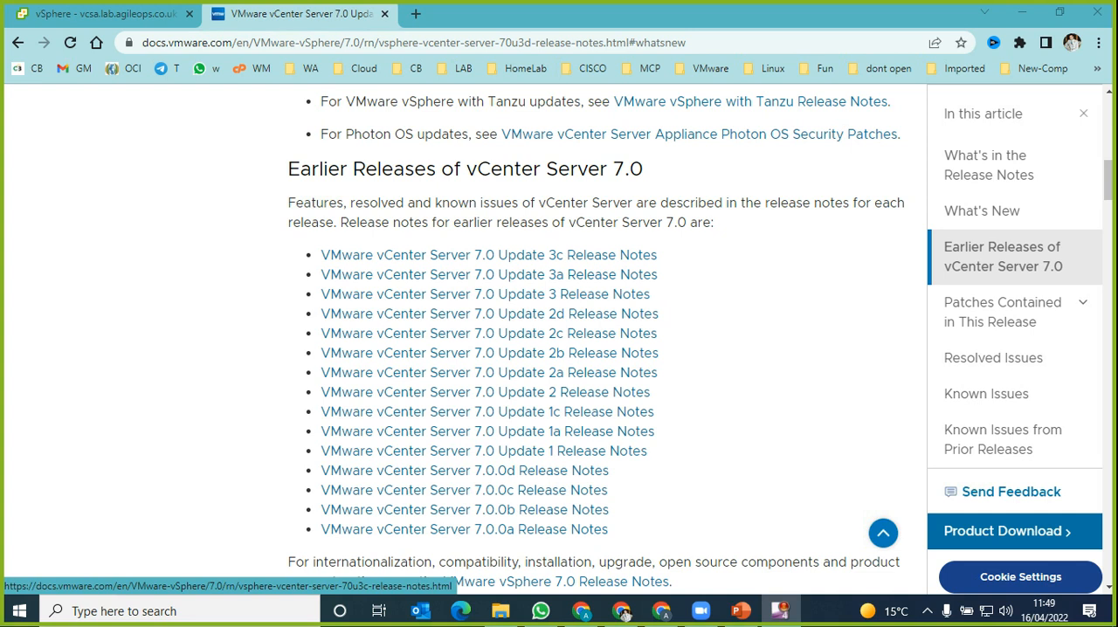
pyautogui.middleClick(489, 255)
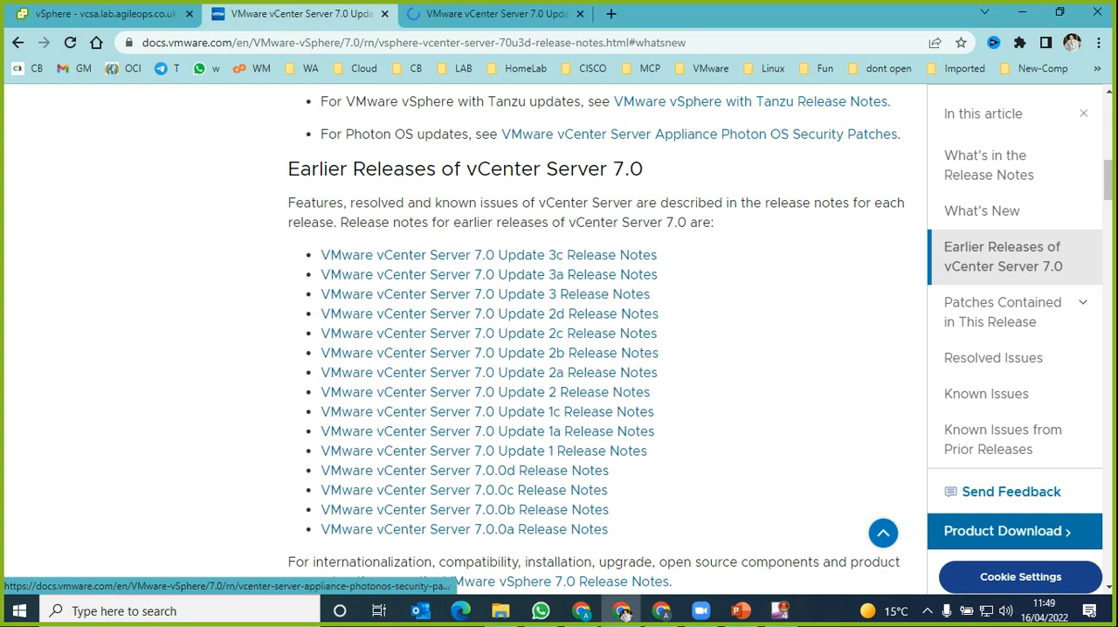
pyautogui.hotkey('ctrl', 'Tab')
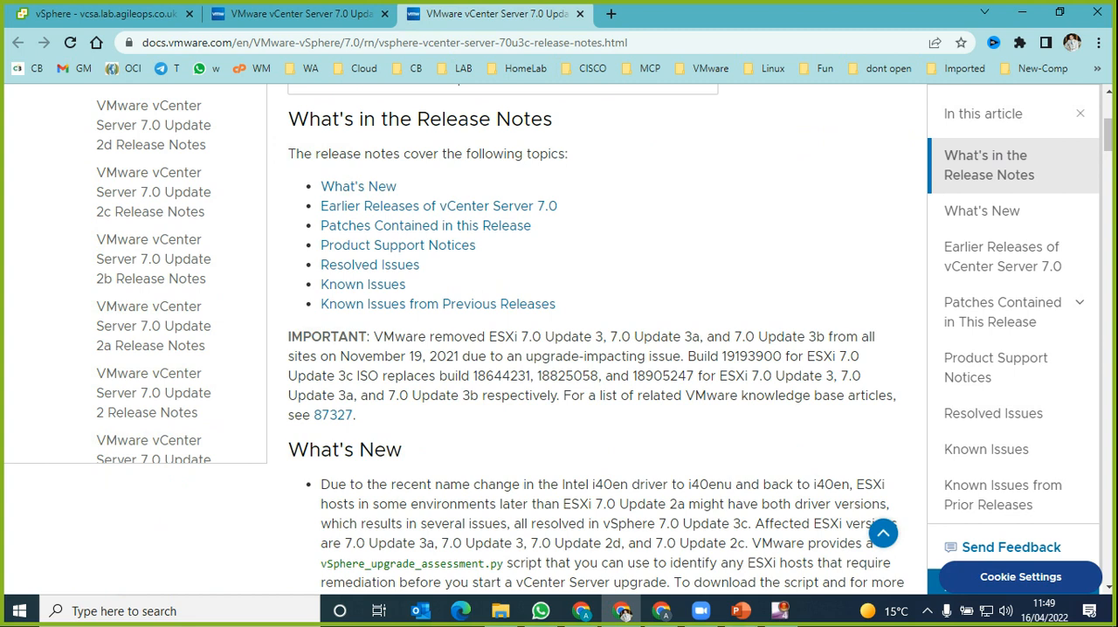
# Step: Read through the What's New section of the vCenter Server 7.0 Update 3c release notes
pyautogui.scroll(-3, 595, 340)
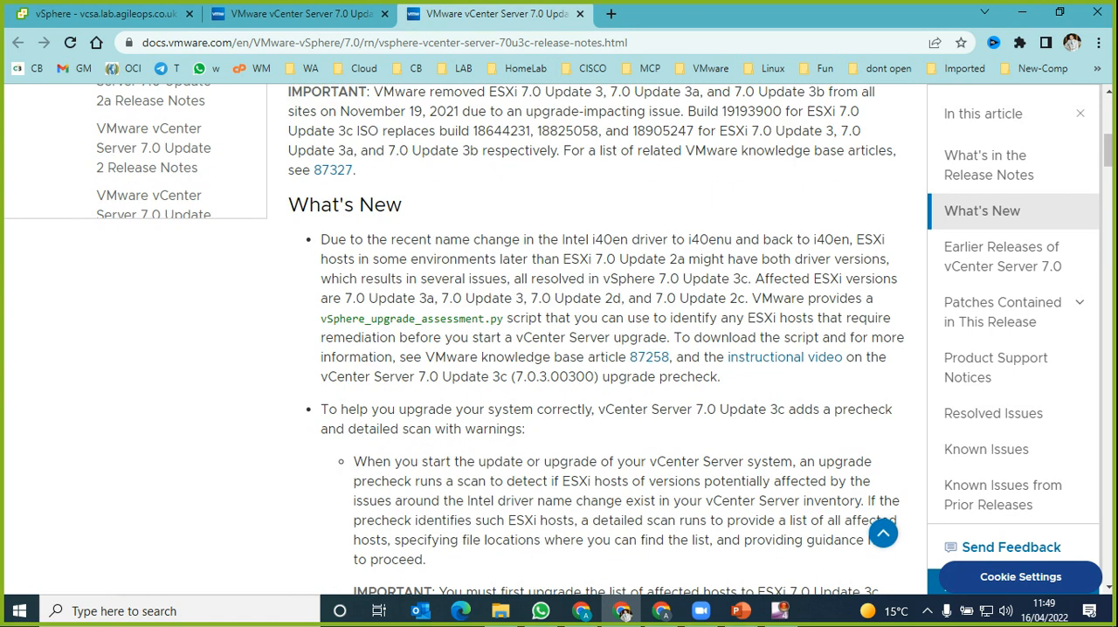
pyautogui.scroll(-3, 596, 340)
pyautogui.scroll(-2, 611, 340)
pyautogui.scroll(-2, 611, 340)
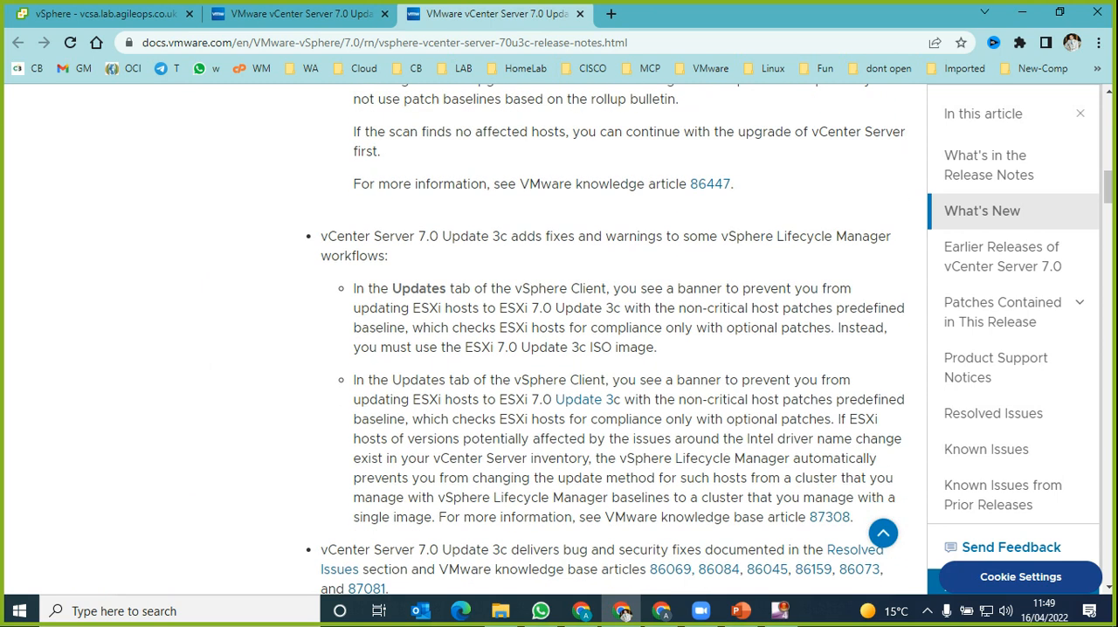
pyautogui.scroll(-3, 611, 341)
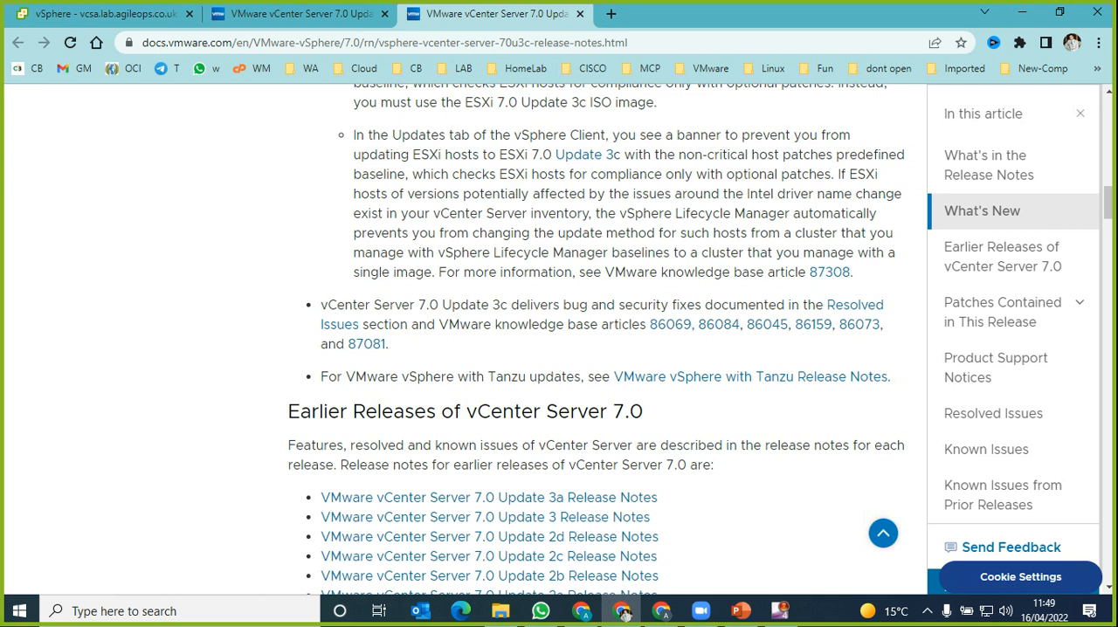
pyautogui.scroll(11, 597, 338)
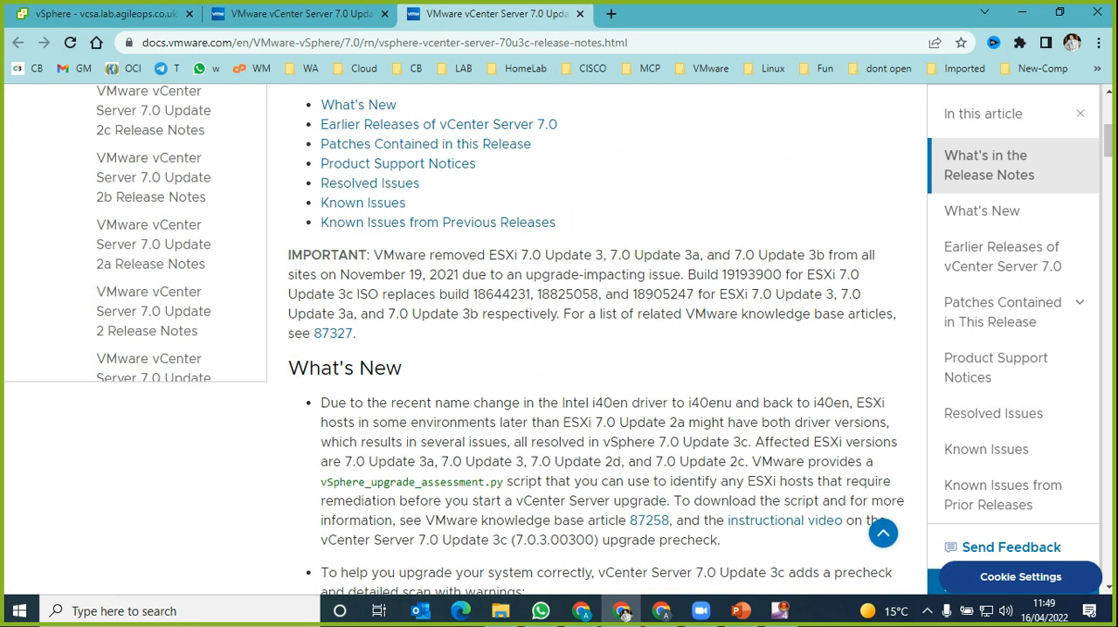
# Step: Return to the Update 3d release notes and review the Resolved Issues, highlighting the Fault Tolerance secondary VM alarm issue
pyautogui.hotkey('ctrl', 'shift', 'Tab')
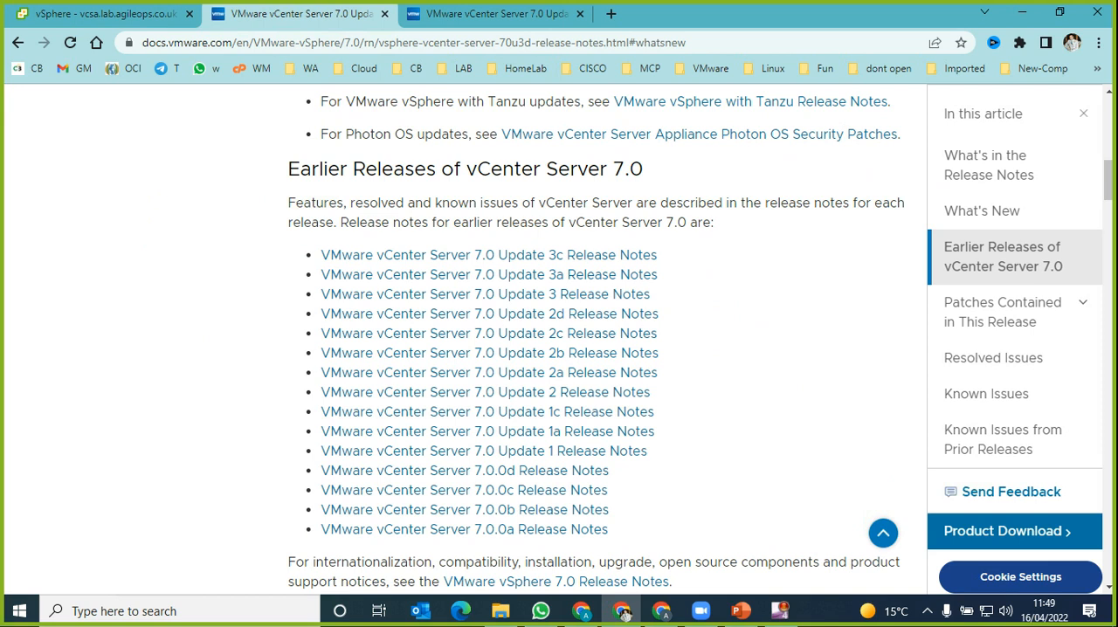
pyautogui.scroll(4, 596, 339)
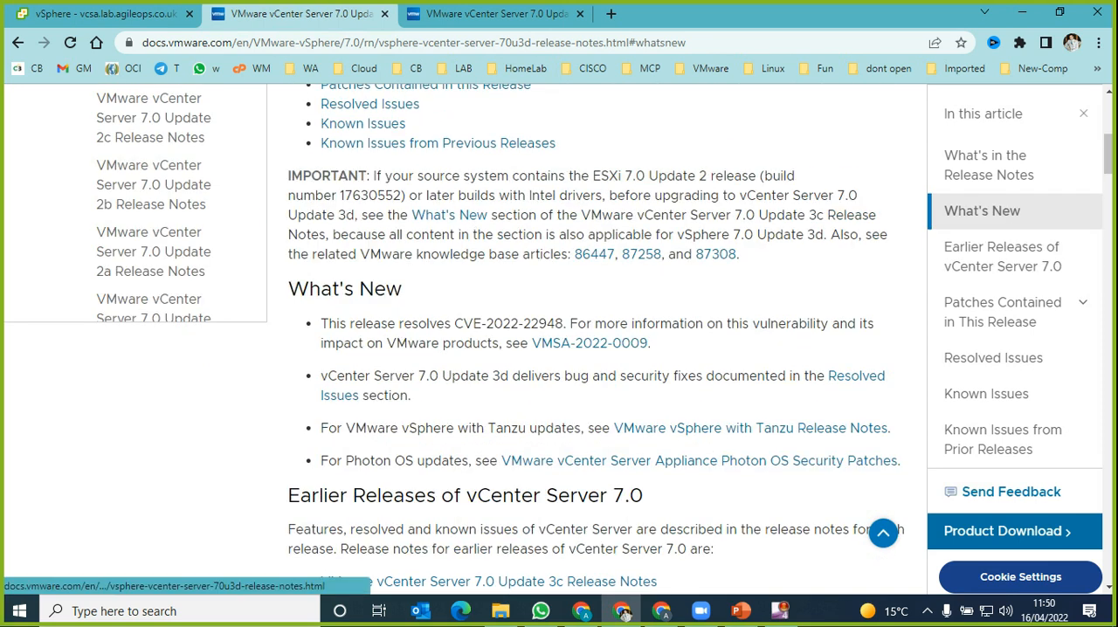
pyautogui.click(993, 358)
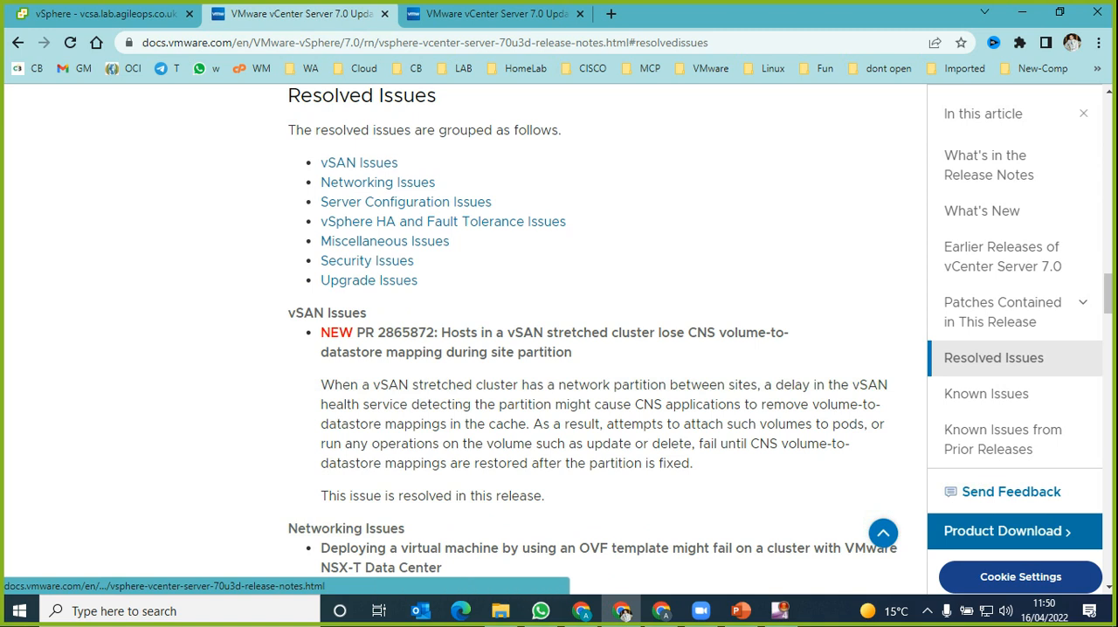
pyautogui.scroll(-2, 443, 222)
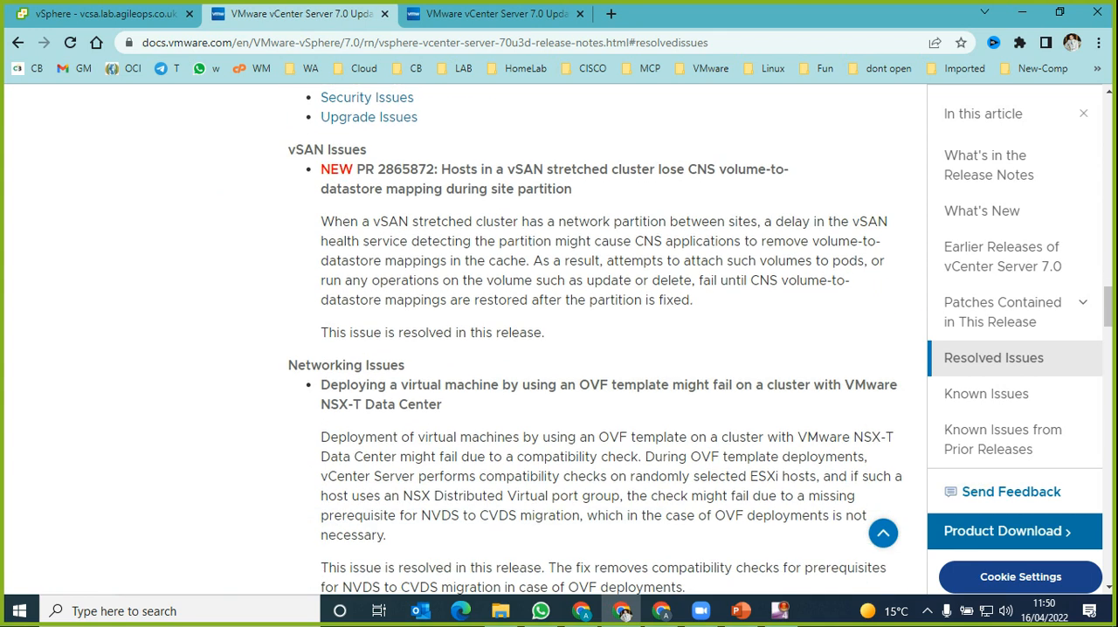
pyautogui.scroll(-4, 594, 340)
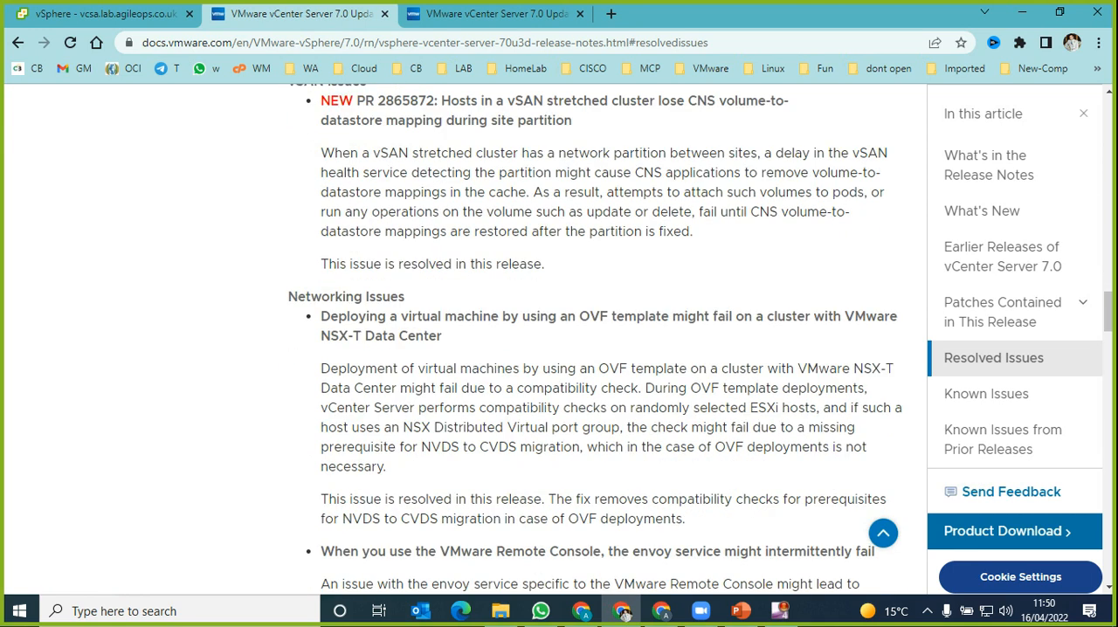
pyautogui.scroll(-4, 594, 340)
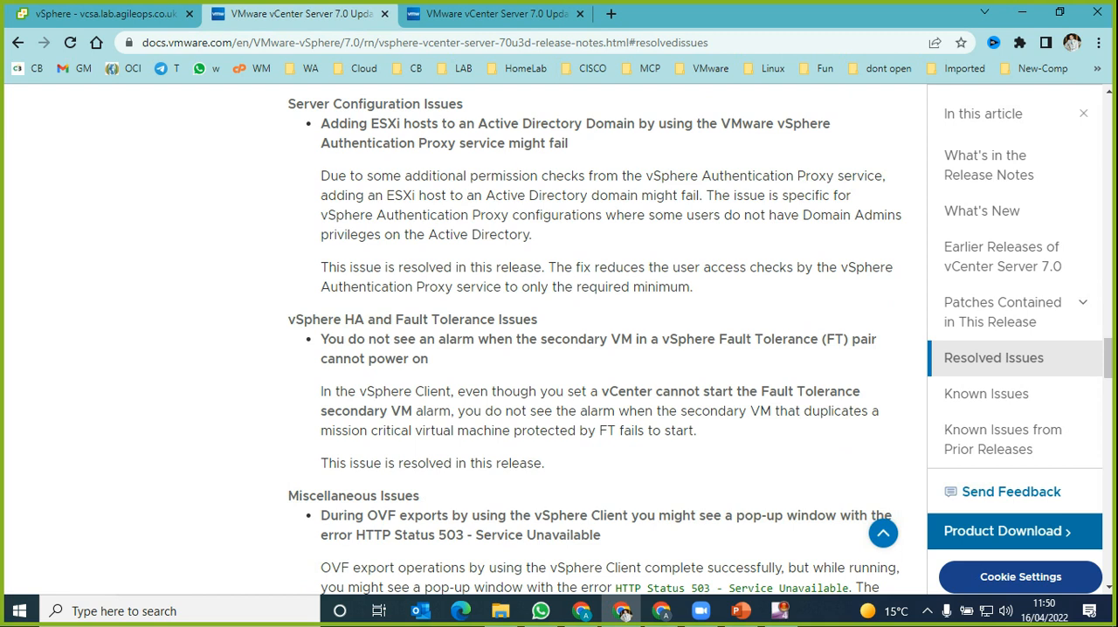
pyautogui.tripleClick(489, 340)
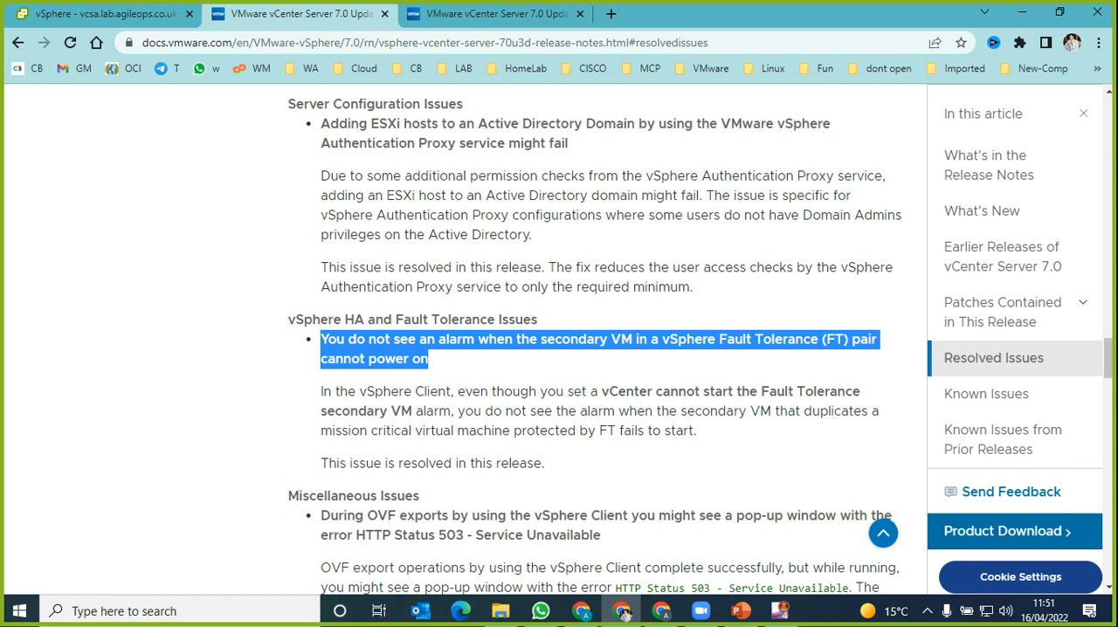
pyautogui.scroll(-7, 594, 341)
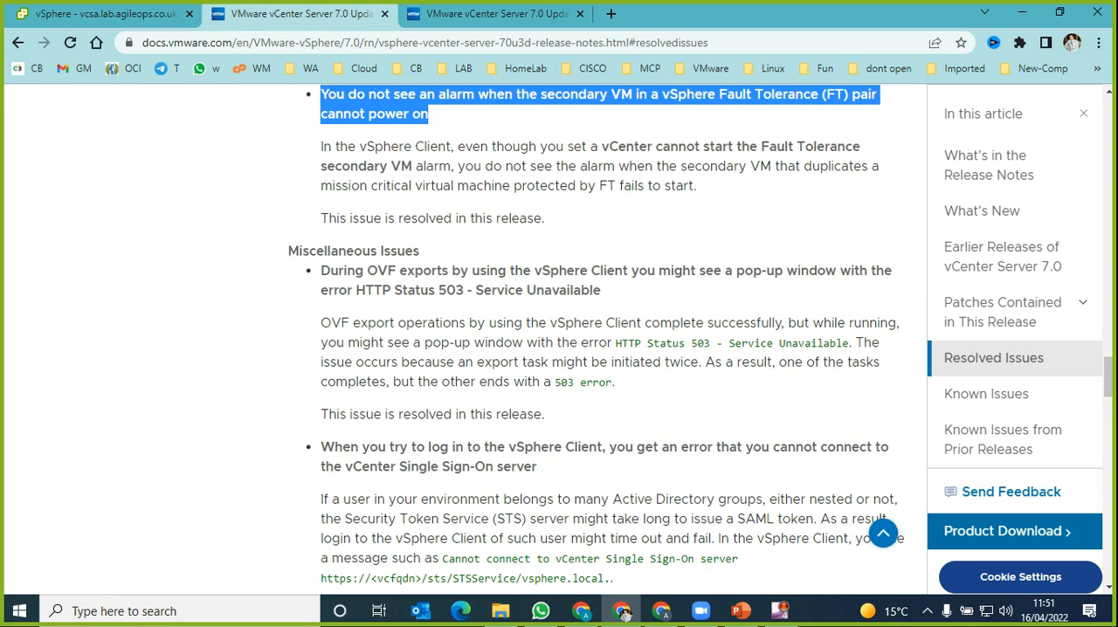
pyautogui.scroll(-1, 594, 341)
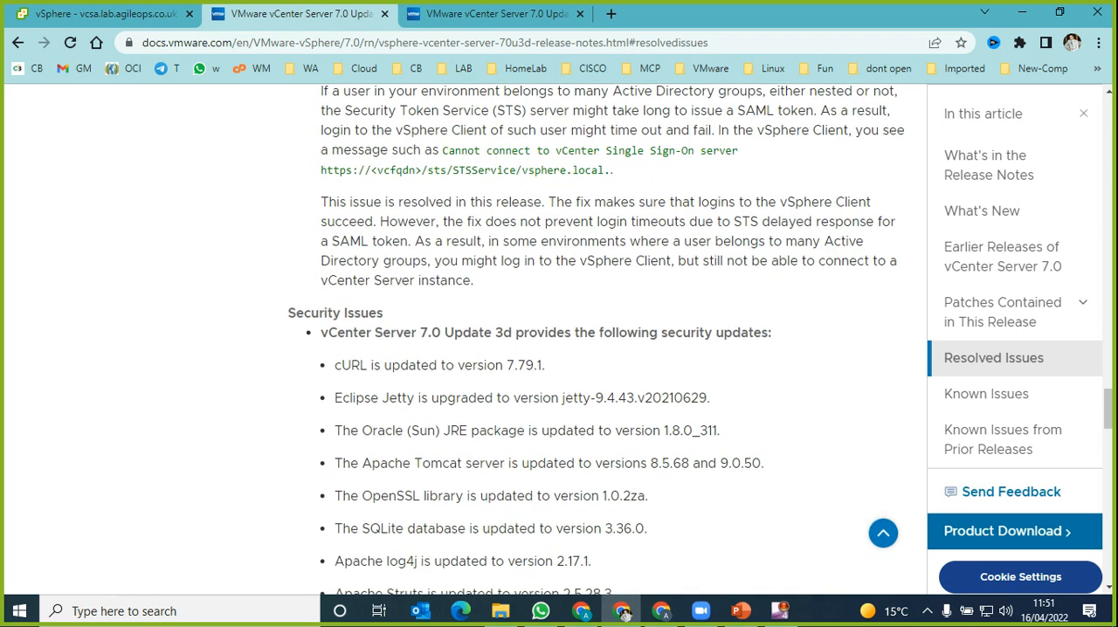
# Step: Review the Known Issues of Update 3d, covering the upgrade, miscellaneous and vSphere Lifecycle Manager issues
pyautogui.scroll(-2, 593, 340)
pyautogui.scroll(-8, 594, 341)
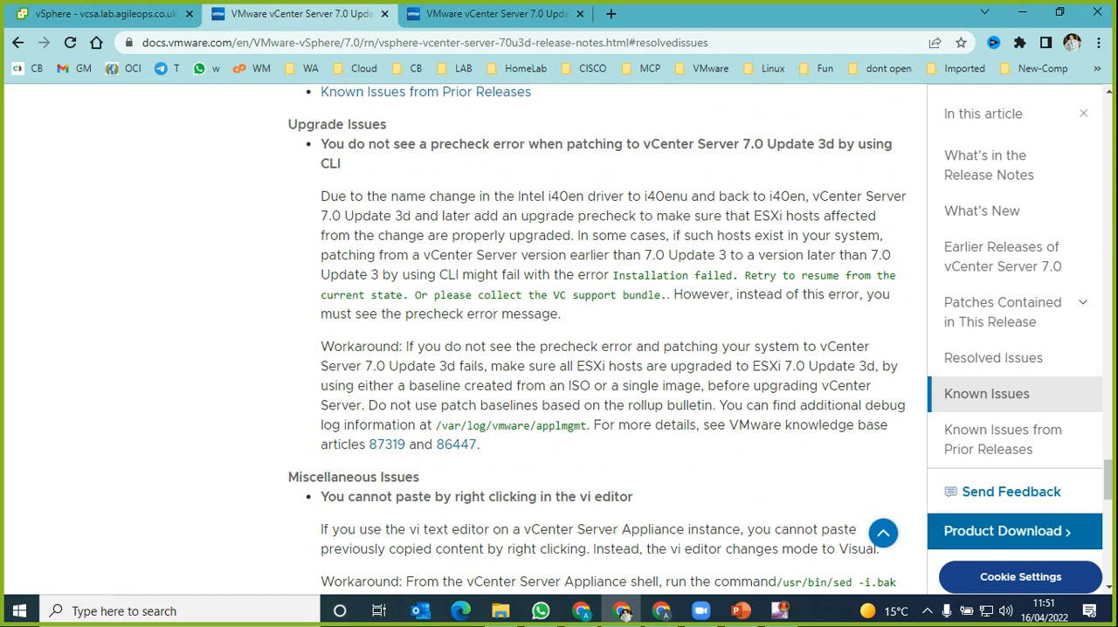
pyautogui.scroll(-5, 593, 340)
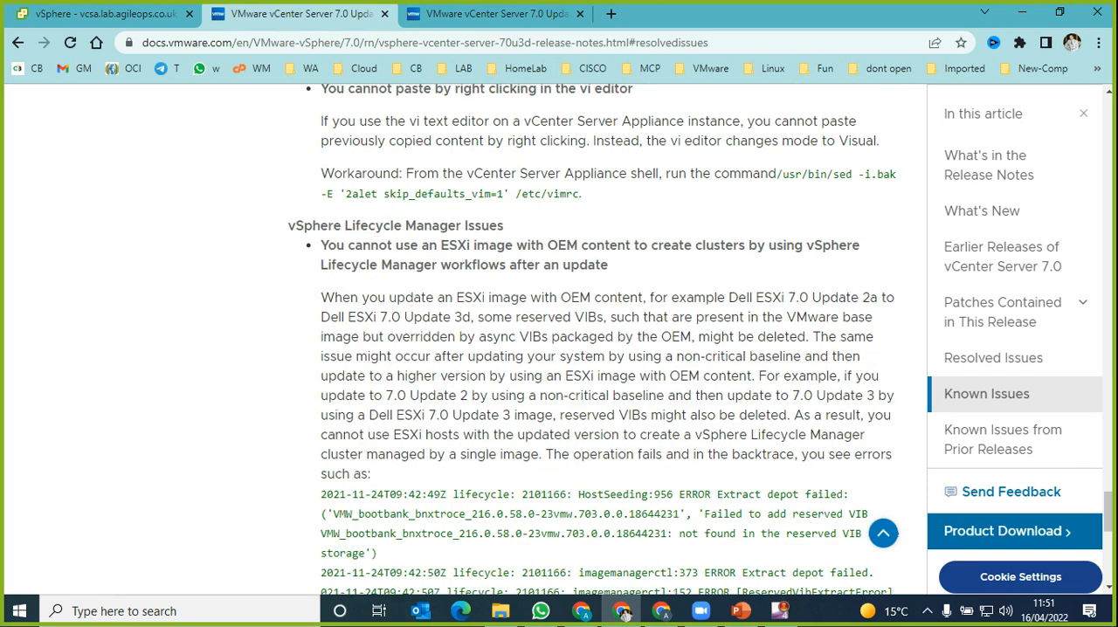
pyautogui.scroll(8, 594, 340)
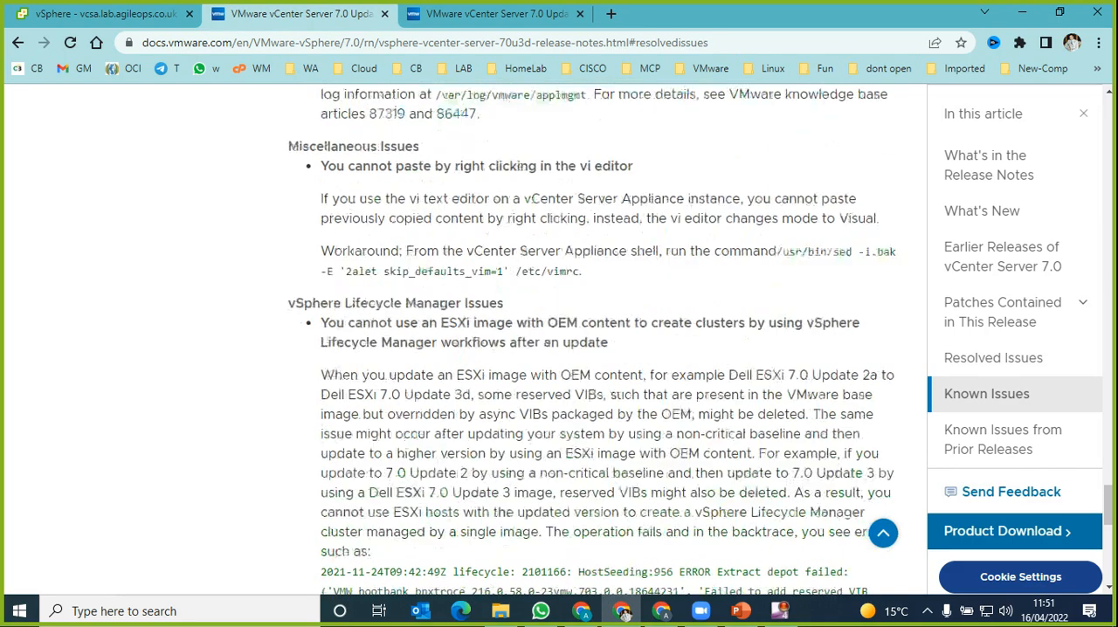
# Step: Go back through the Update 3d release notes to the patch details and the Download and Installation section
pyautogui.scroll(15, 594, 341)
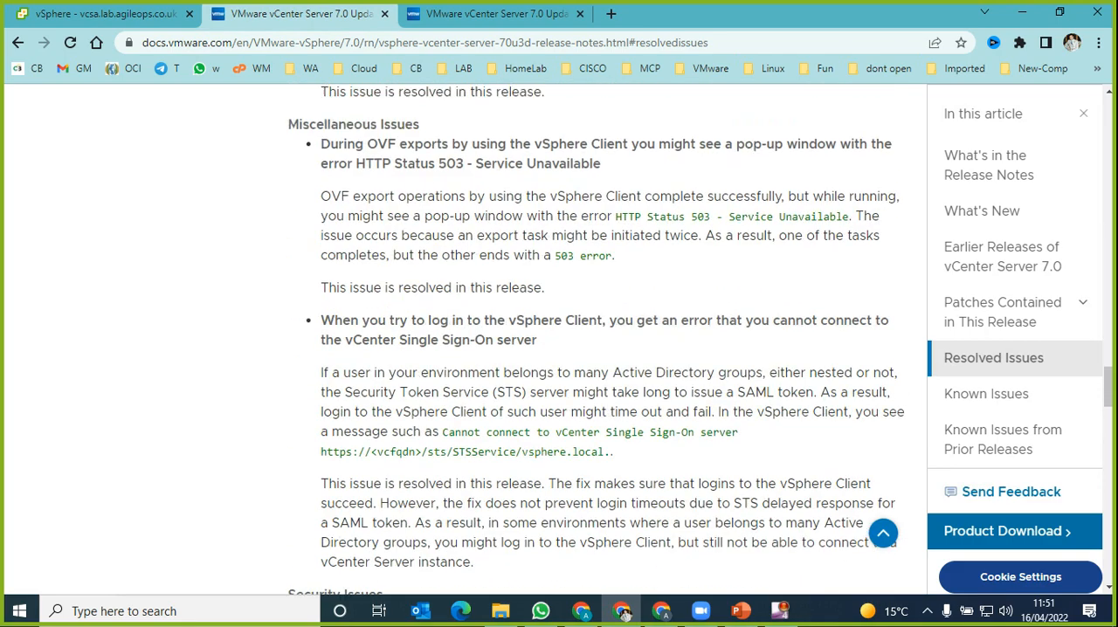
pyautogui.scroll(12, 594, 341)
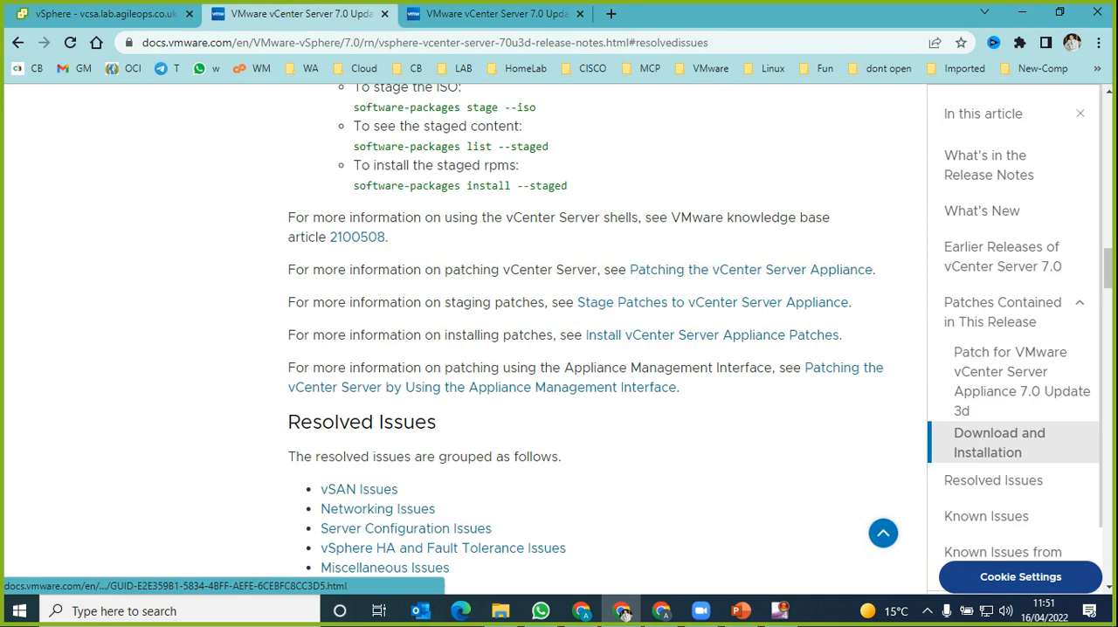
pyautogui.scroll(2, 624, 614)
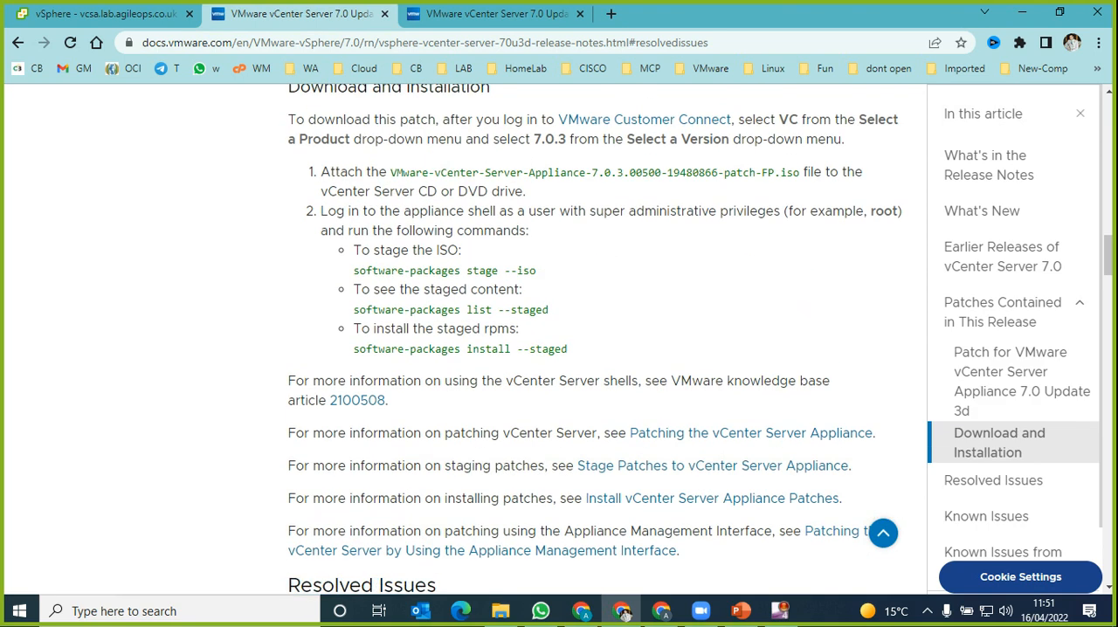
pyautogui.scroll(2, 623, 614)
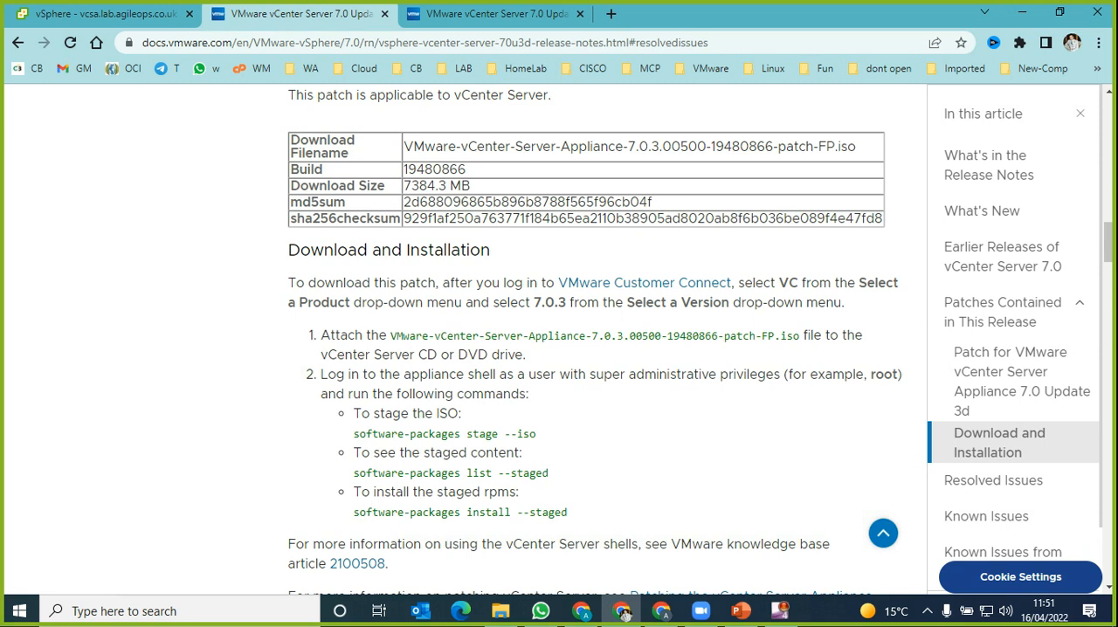
pyautogui.rightClick(562, 401)
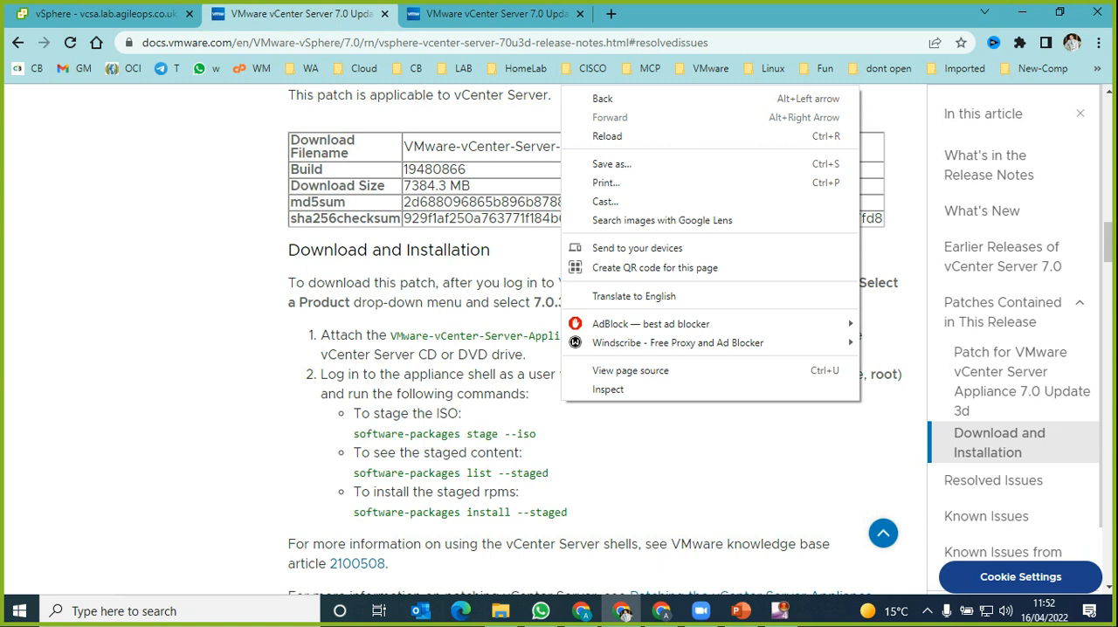
pyautogui.press('Escape')
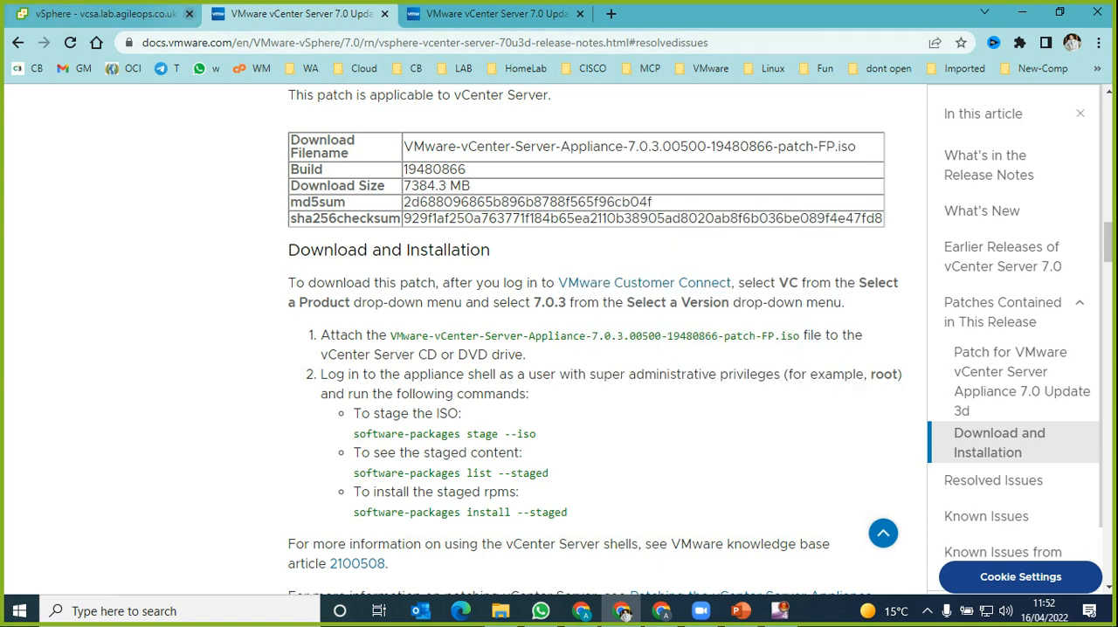
# Step: Generate the Interoperability report for version 7.0.3.00500, check the Customer Experience Improvement Program page, and return to the Update Planner
pyautogui.click(140, 14)
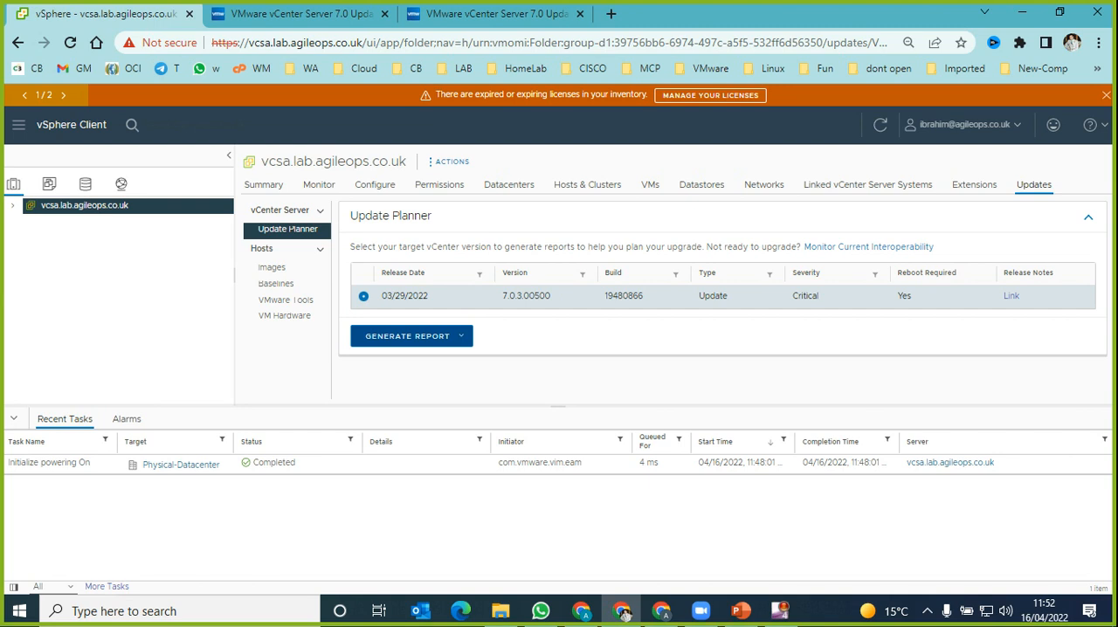
pyautogui.click(411, 336)
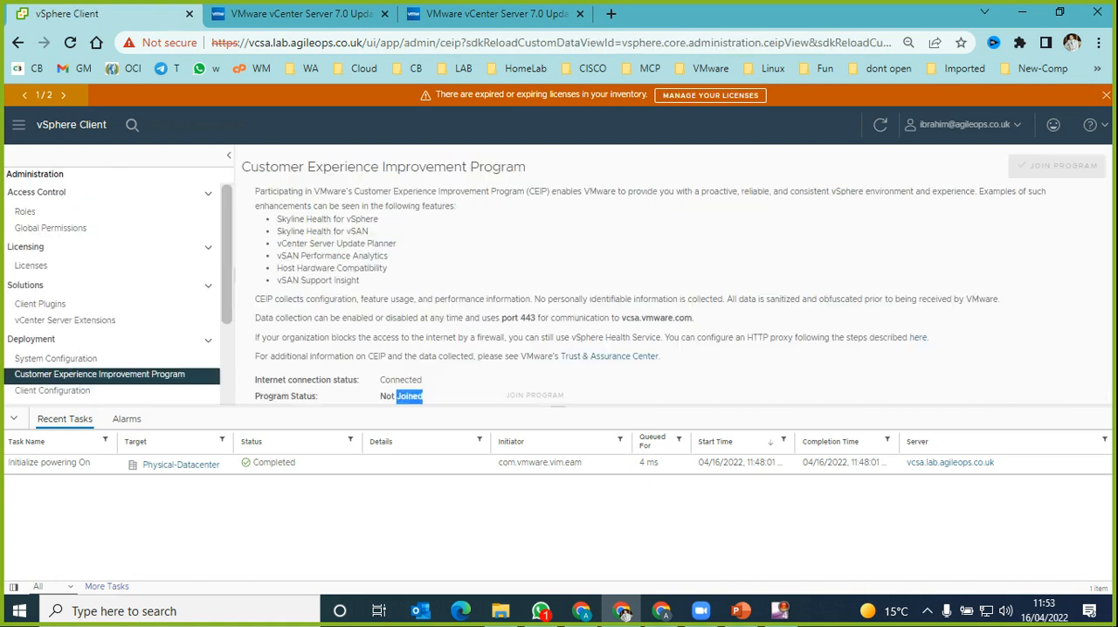
pyautogui.moveTo(259, 167); pyautogui.dragTo(526, 166)
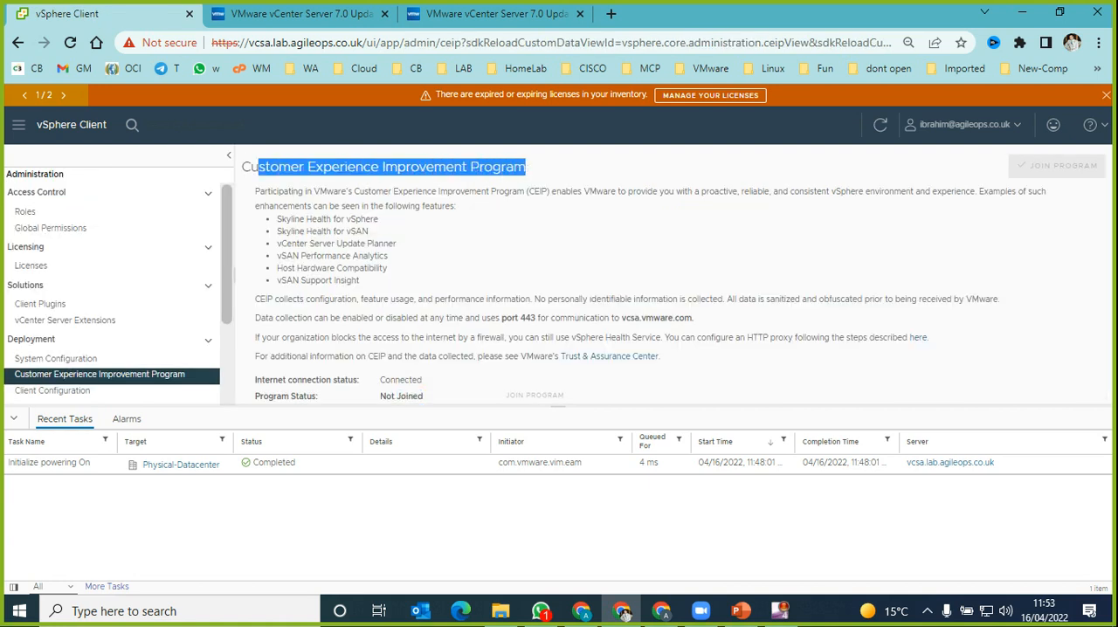
pyautogui.hotkey('alt', 'Left')
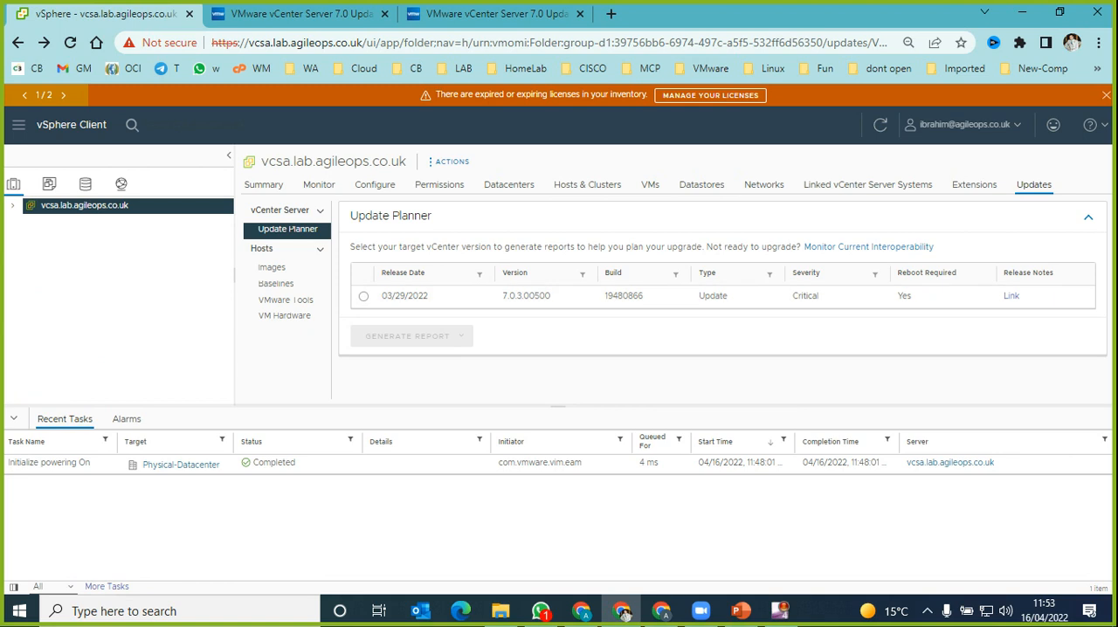
# Step: Select target version 7.0.3.00500 again, view the vCenter Server interoperability results, and return to the Update Planner
pyautogui.click(363, 296)
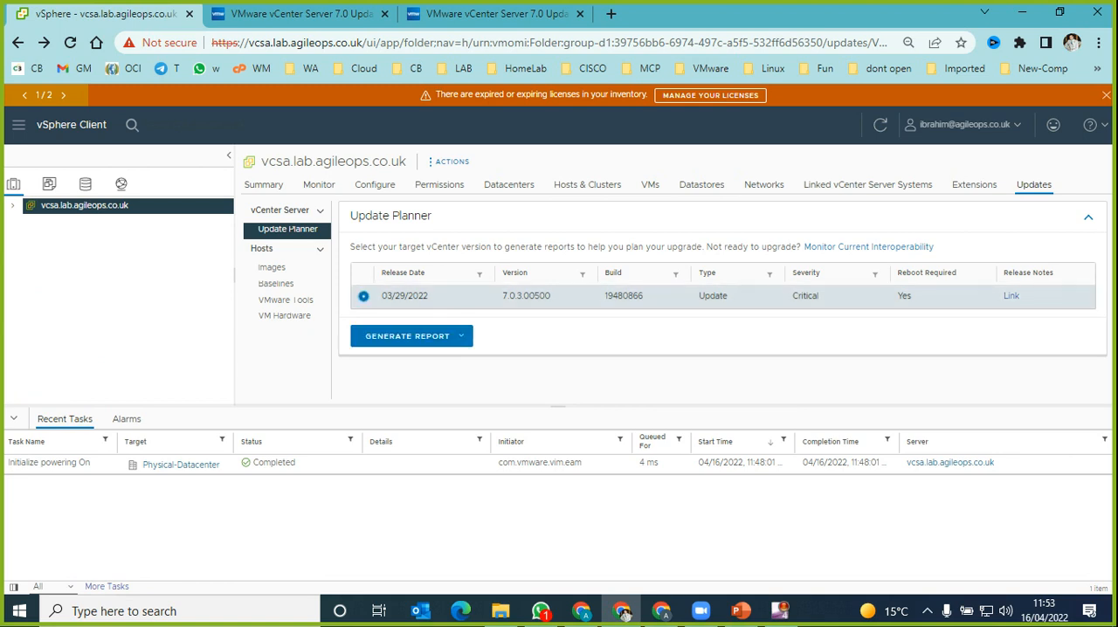
pyautogui.click(412, 336)
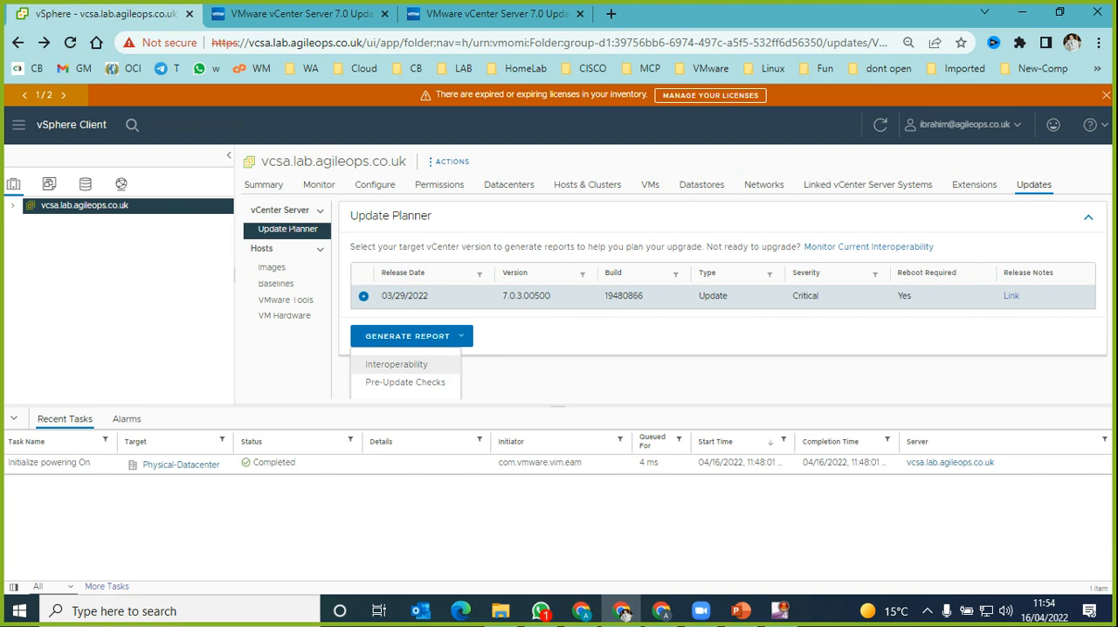
pyautogui.click(396, 364)
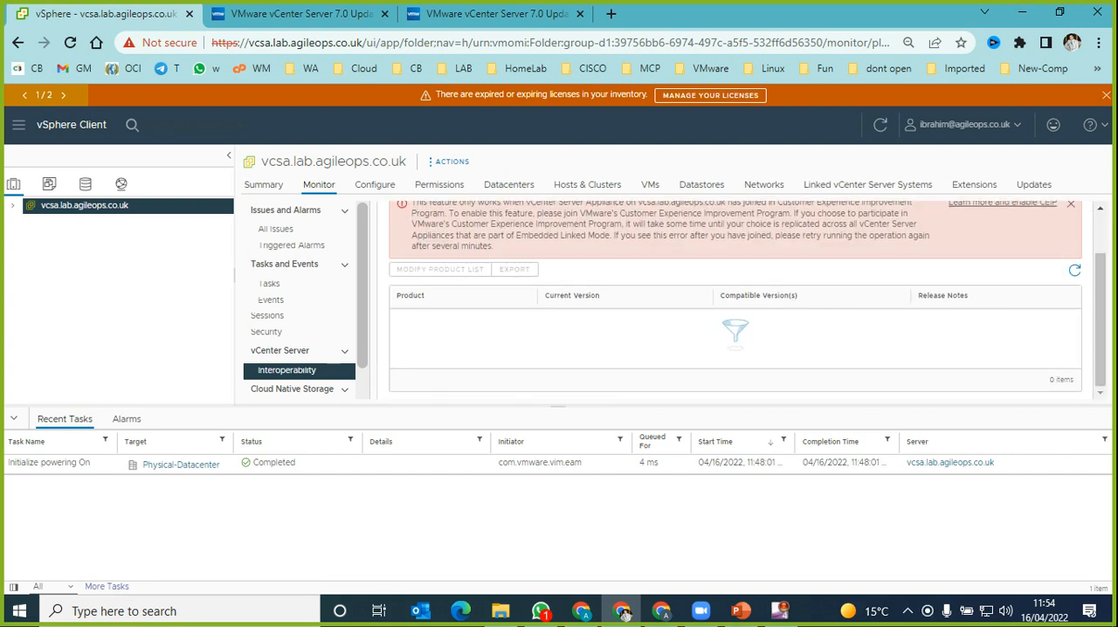
pyautogui.click(18, 43)
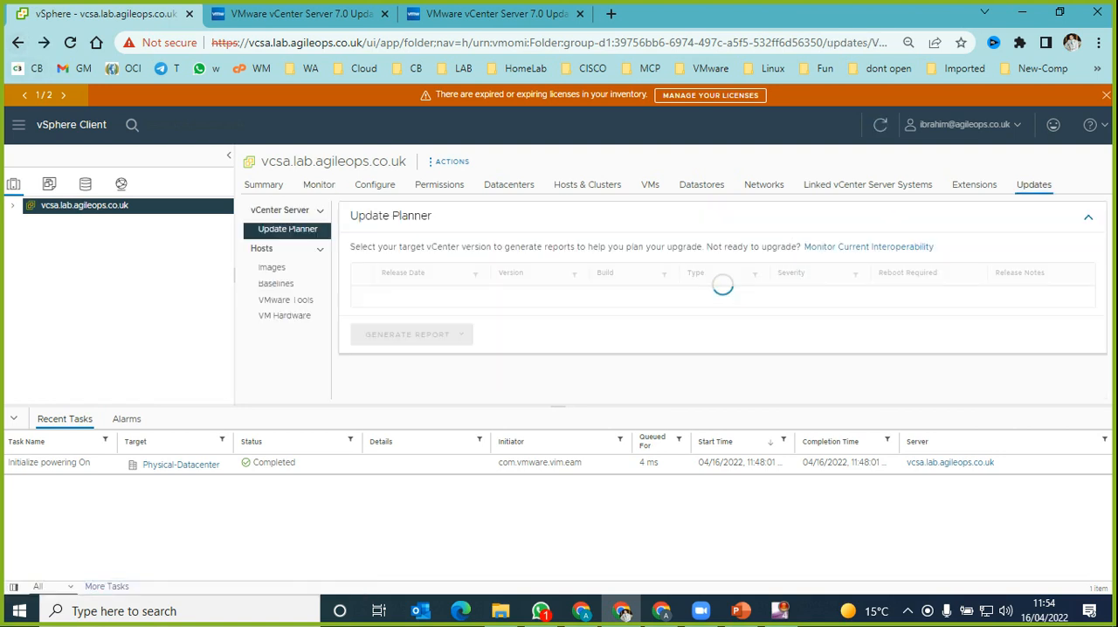
# Step: Run the Pre-Update Checks report for vCenter version 7.0.3.00500 and highlight its result message
pyautogui.click(363, 296)
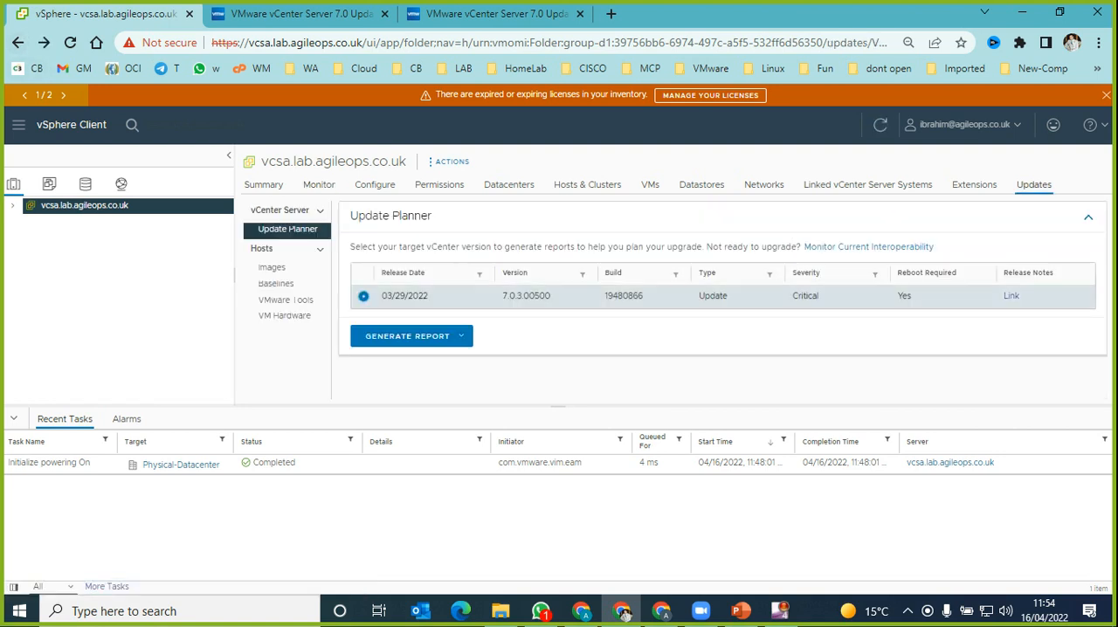
pyautogui.click(411, 337)
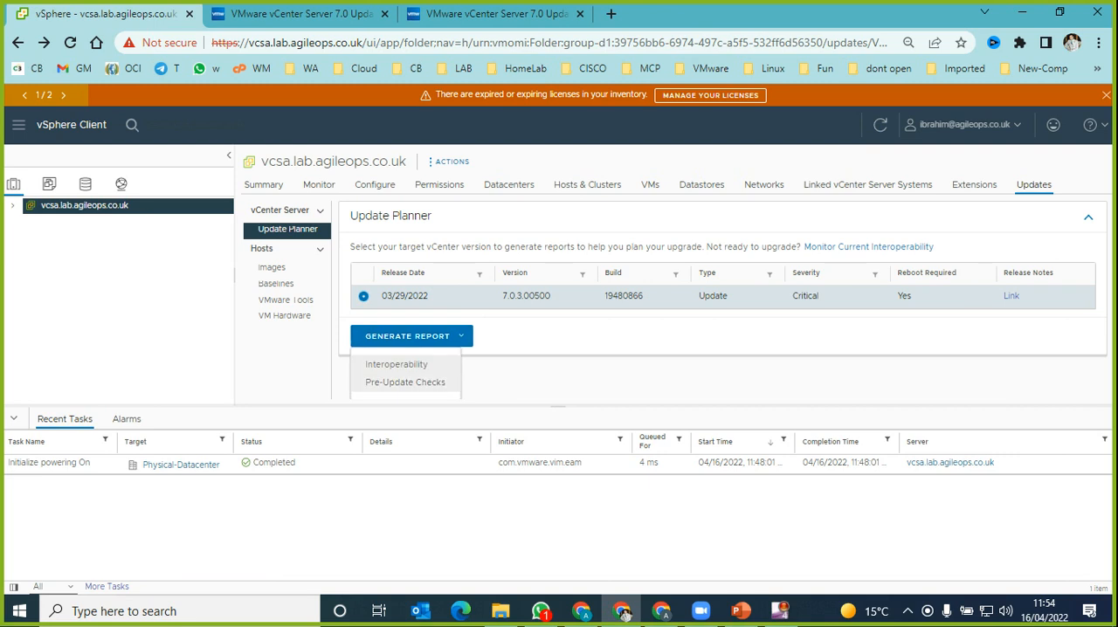
pyautogui.click(405, 382)
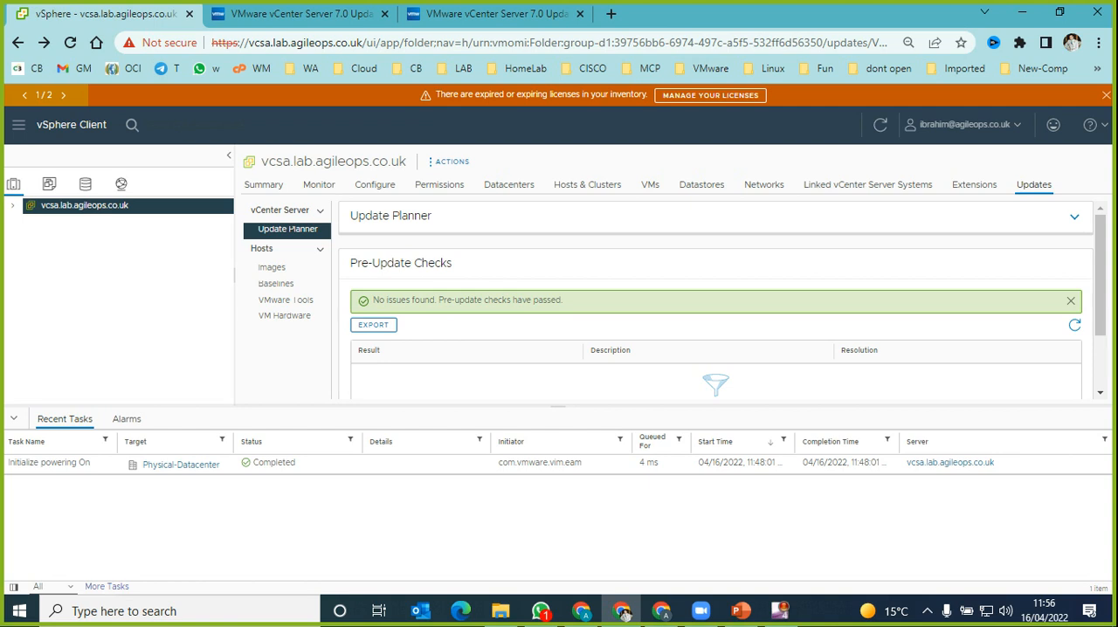
pyautogui.moveTo(373, 300); pyautogui.dragTo(561, 300)
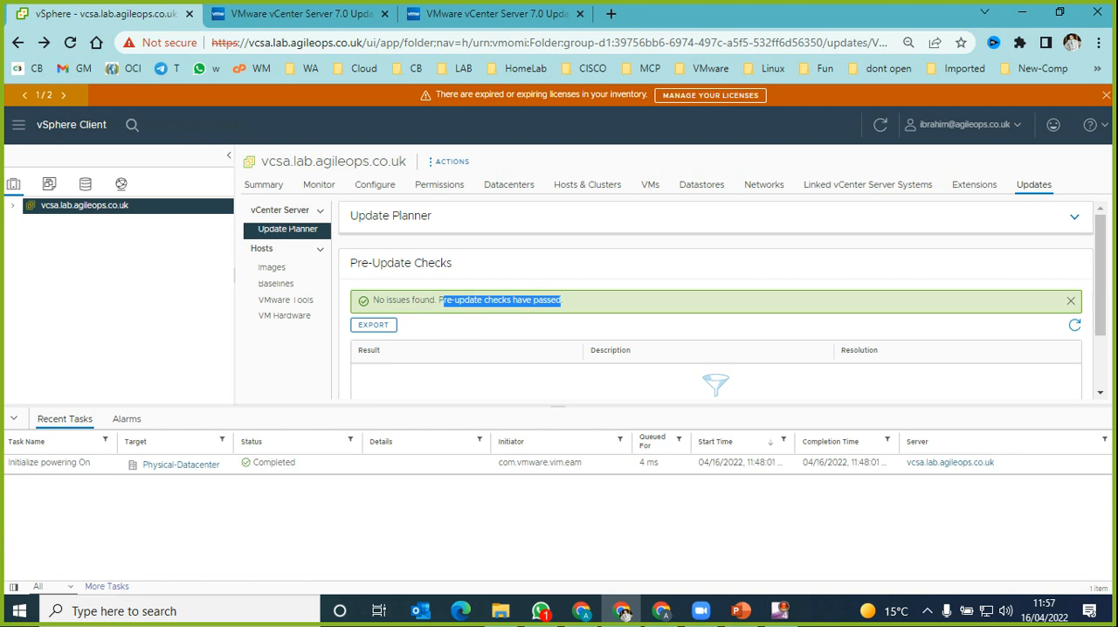
# Step: Open the vCenter Server Management login page at vcsa.lab.agileops.co.uk:5480 in a new browser tab
pyautogui.hotkey('ctrl', 't')
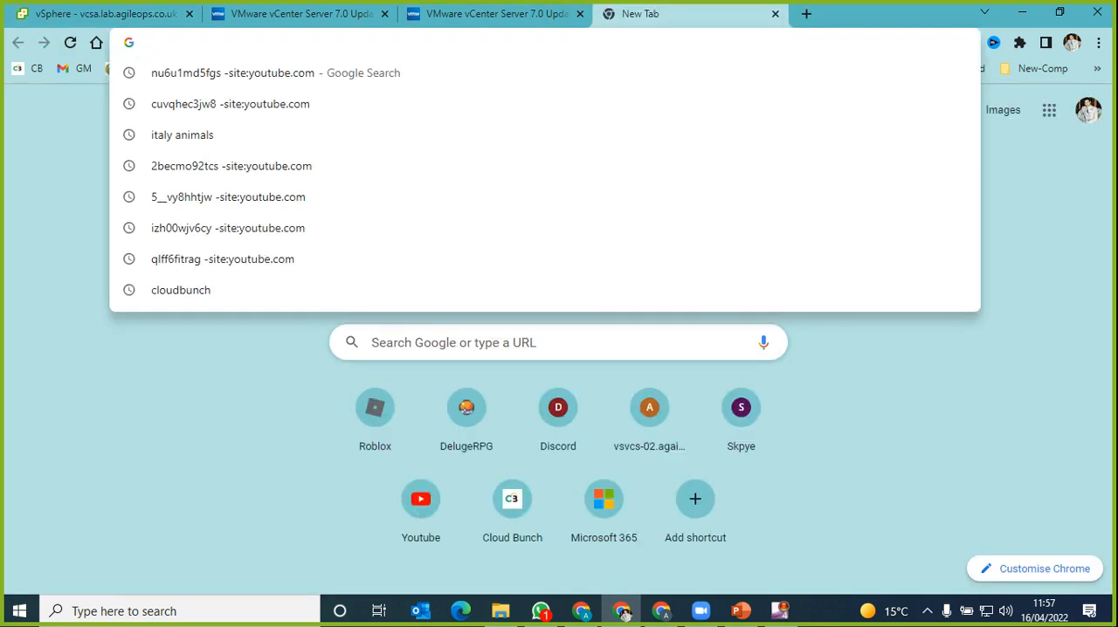
pyautogui.write('vcsa')
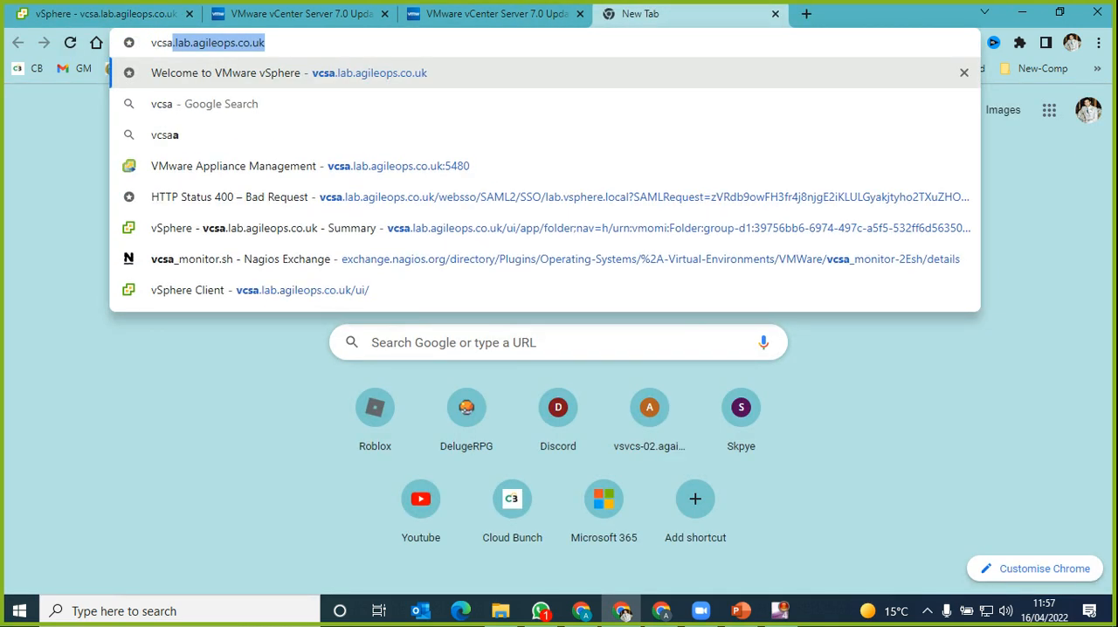
pyautogui.press('Right')
pyautogui.write(':5')
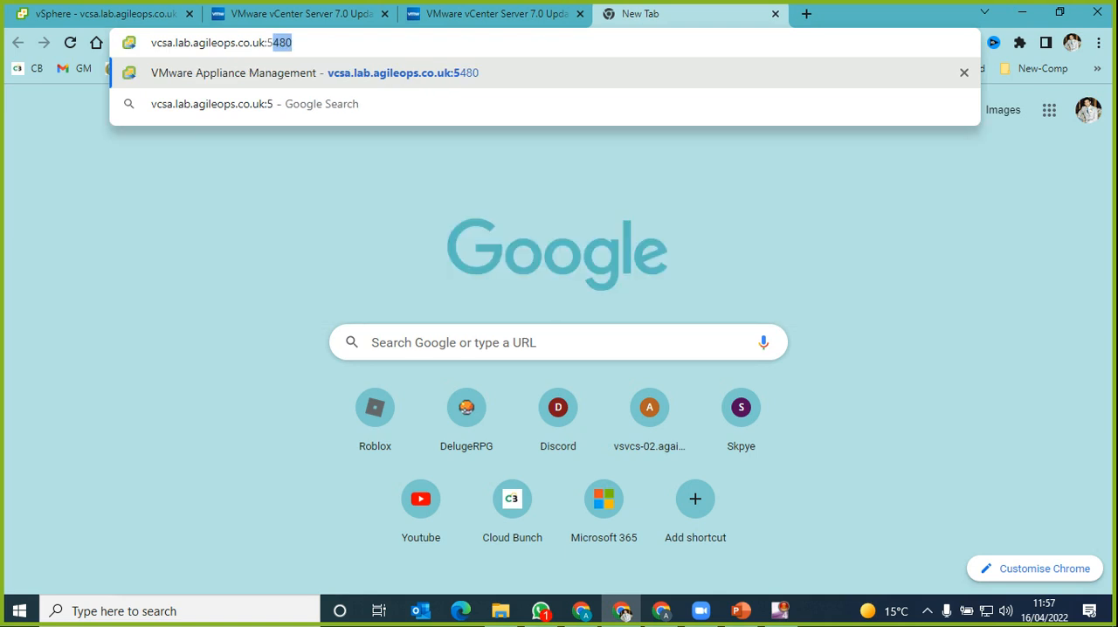
pyautogui.write('480')
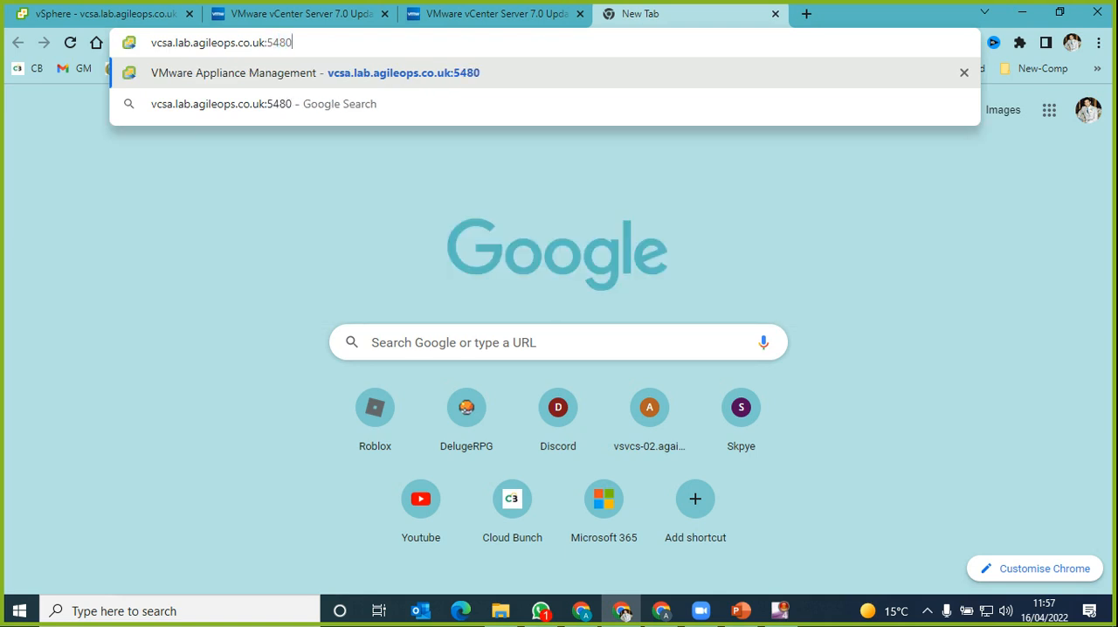
pyautogui.press('Return')
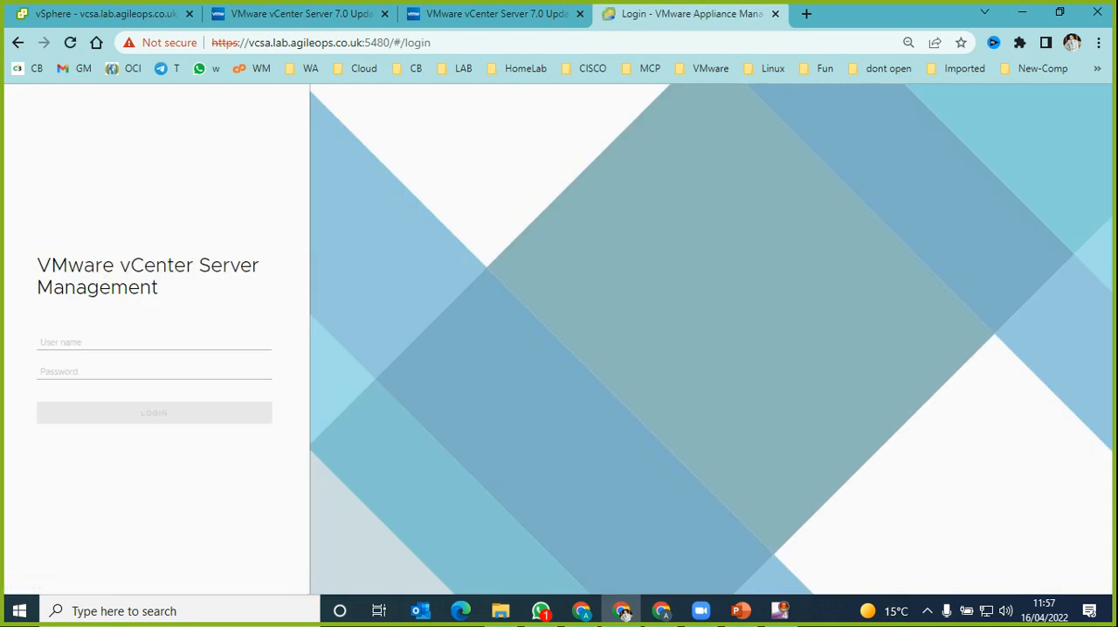
# Step: Highlight port 5480 and the host name in the management page address, and show the user name suggestions
pyautogui.moveTo(364, 43); pyautogui.dragTo(393, 43)
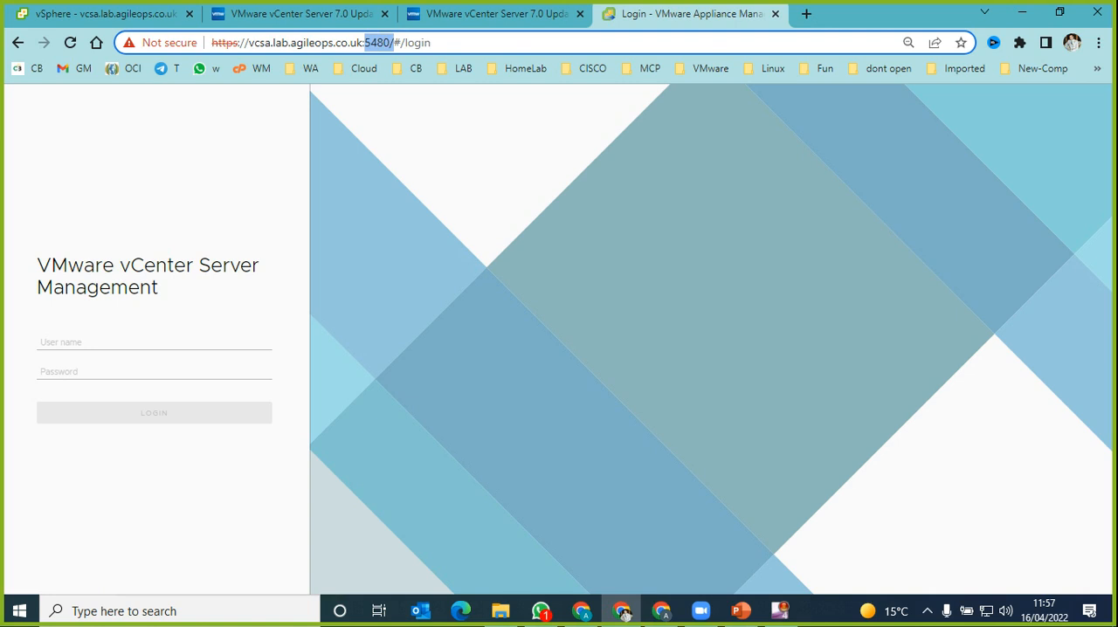
pyautogui.moveTo(246, 43); pyautogui.dragTo(363, 43)
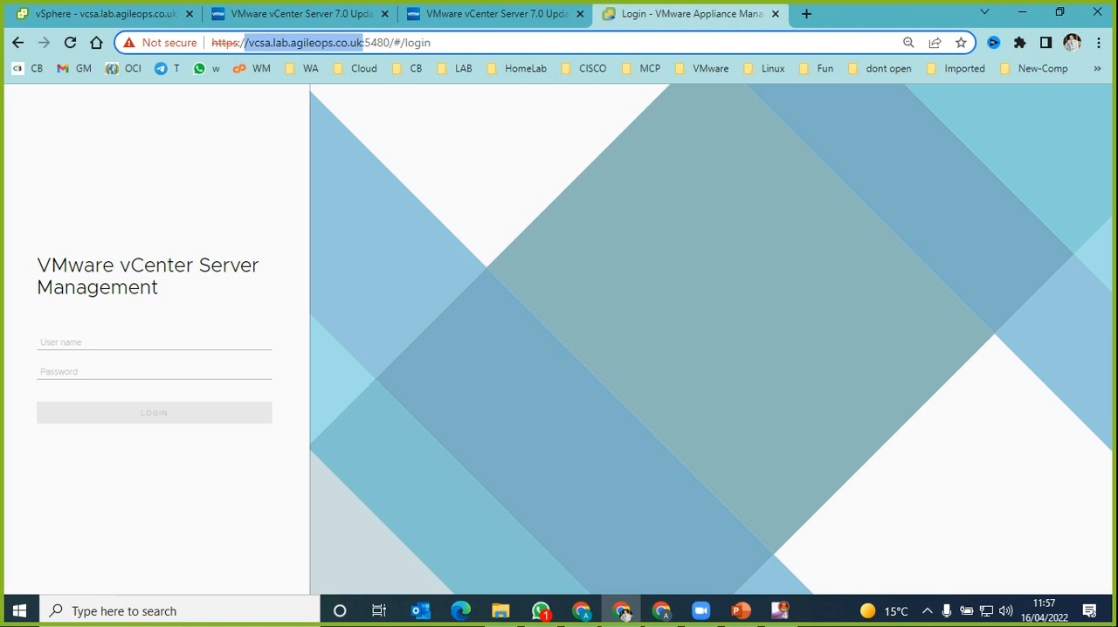
pyautogui.click(105, 343)
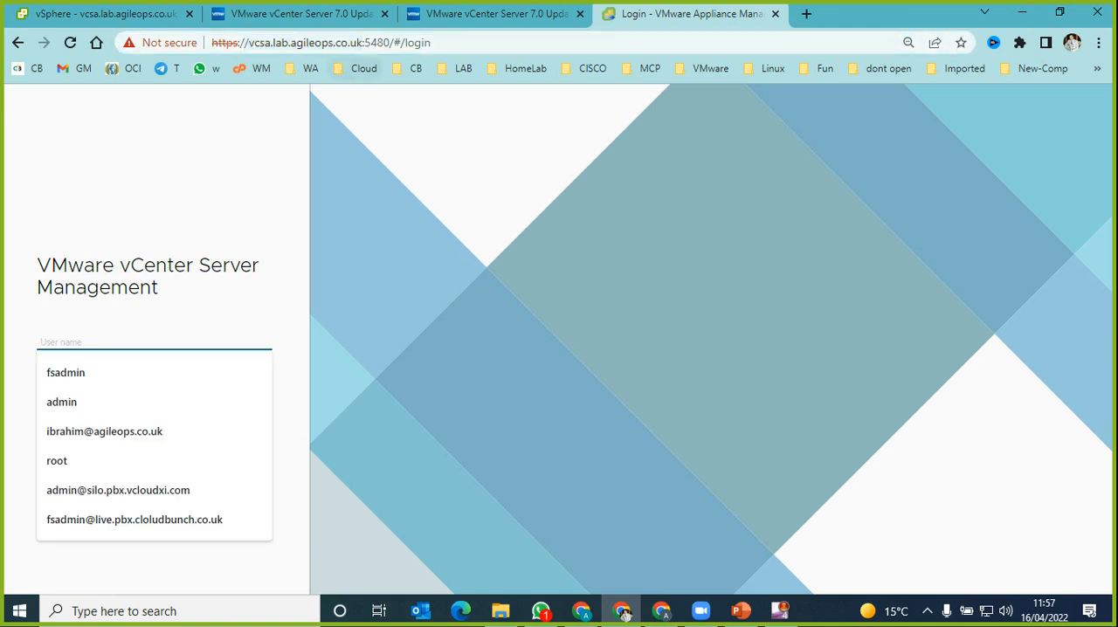
pyautogui.hotkey('ctrl', 'l')
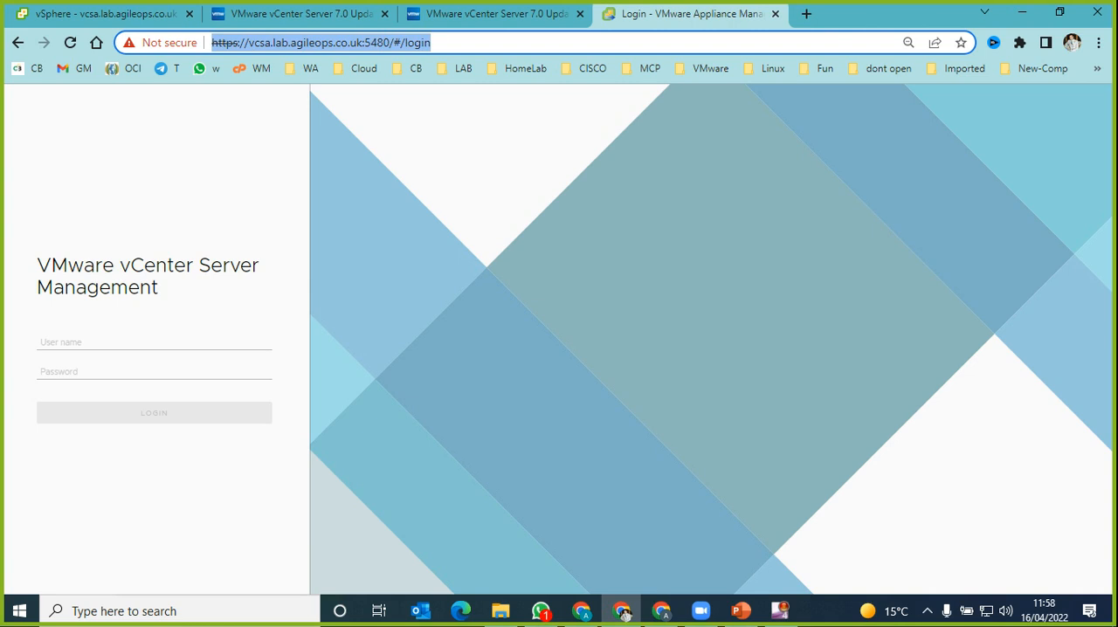
pyautogui.click(104, 342)
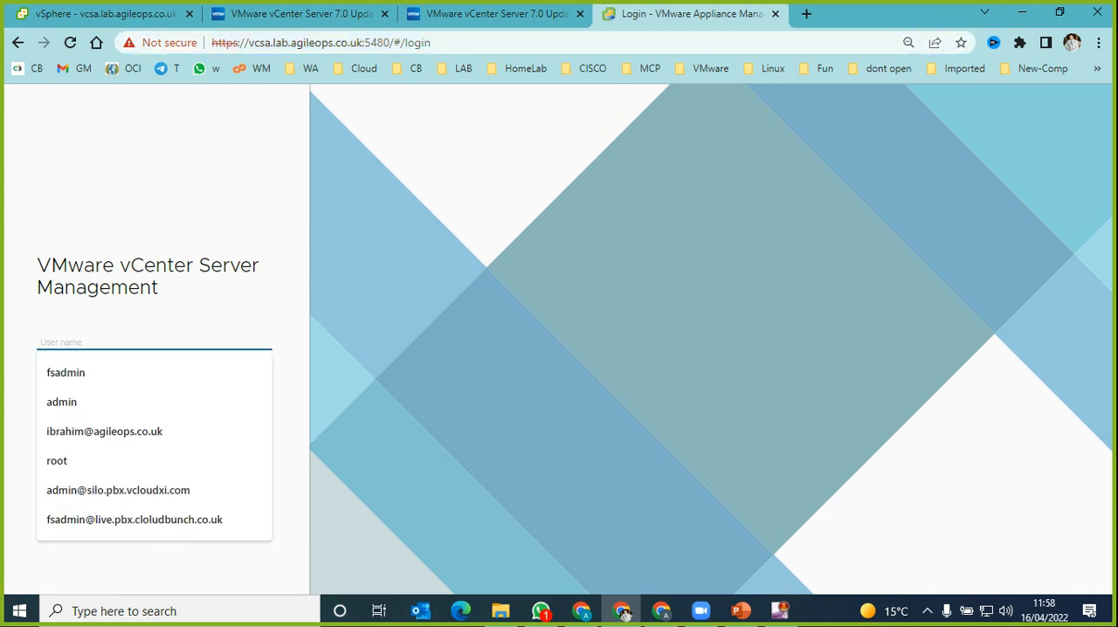
# Step: Return to the Update 3d release notes and review the patch ISO file name, attachment instructions and software-packages staging commands, highlighting each
pyautogui.hotkey('ctrl', '2')
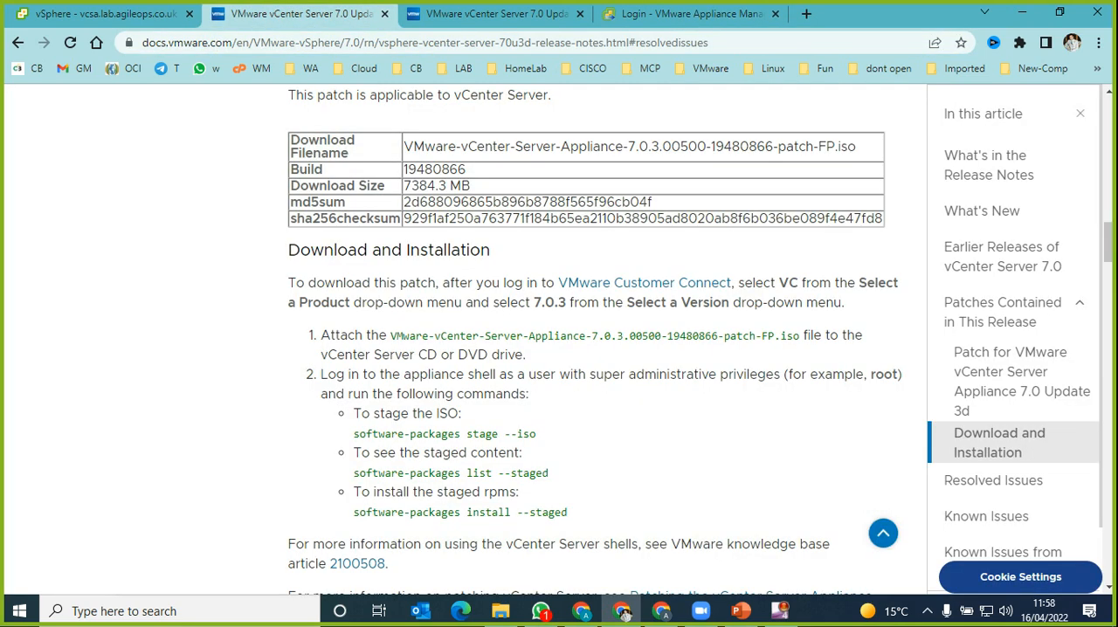
pyautogui.moveTo(403, 146); pyautogui.dragTo(855, 146)
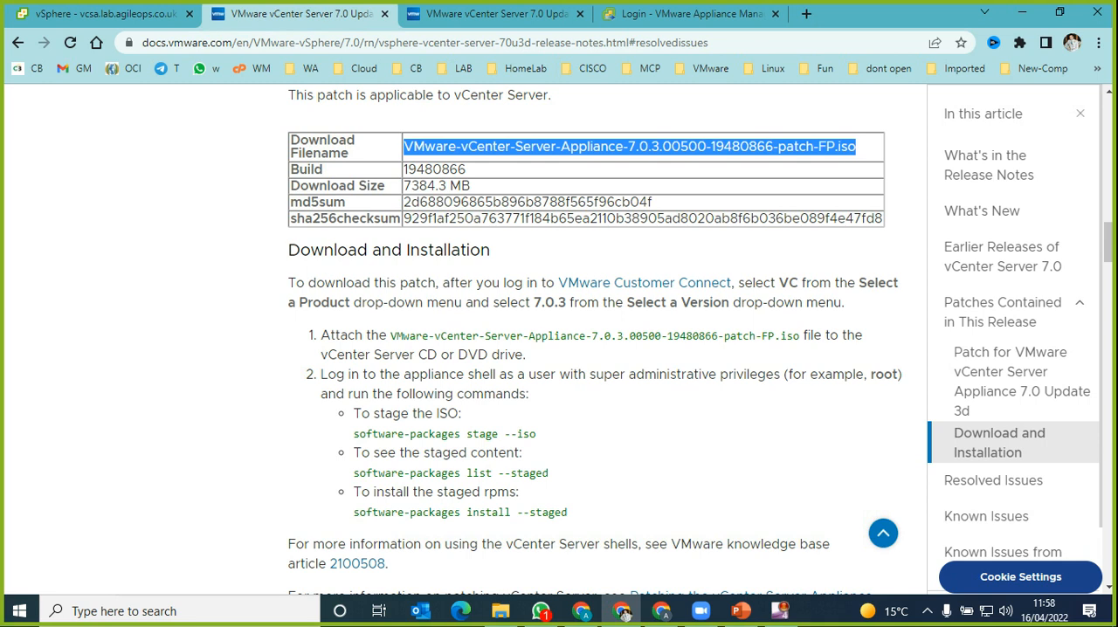
pyautogui.moveTo(320, 335); pyautogui.dragTo(387, 335)
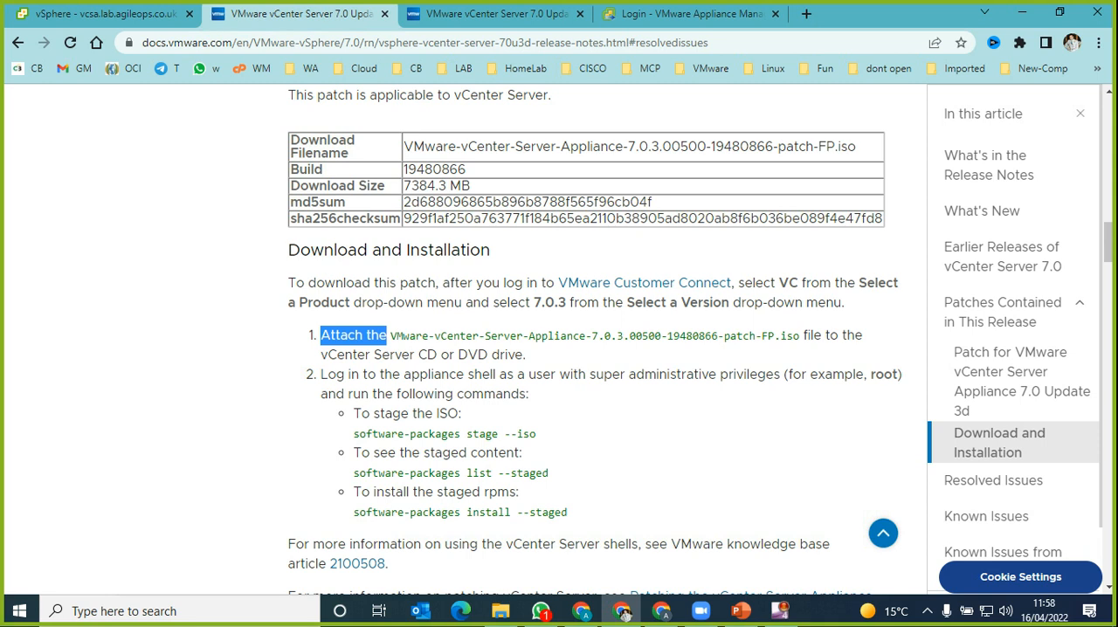
pyautogui.tripleClick(367, 375)
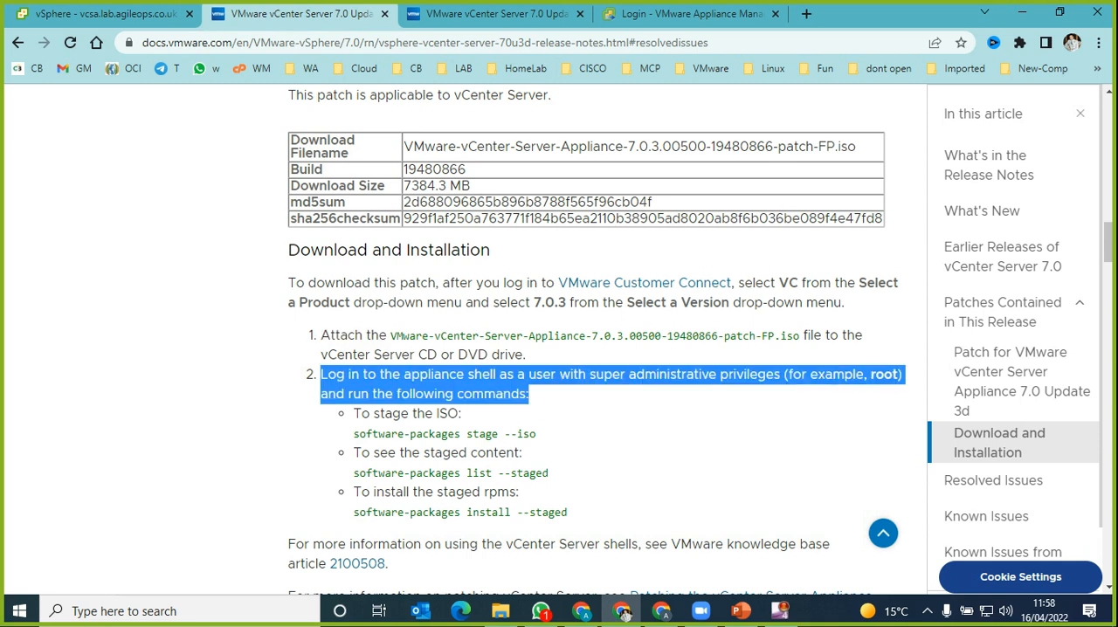
pyautogui.moveTo(411, 414); pyautogui.dragTo(417, 414)
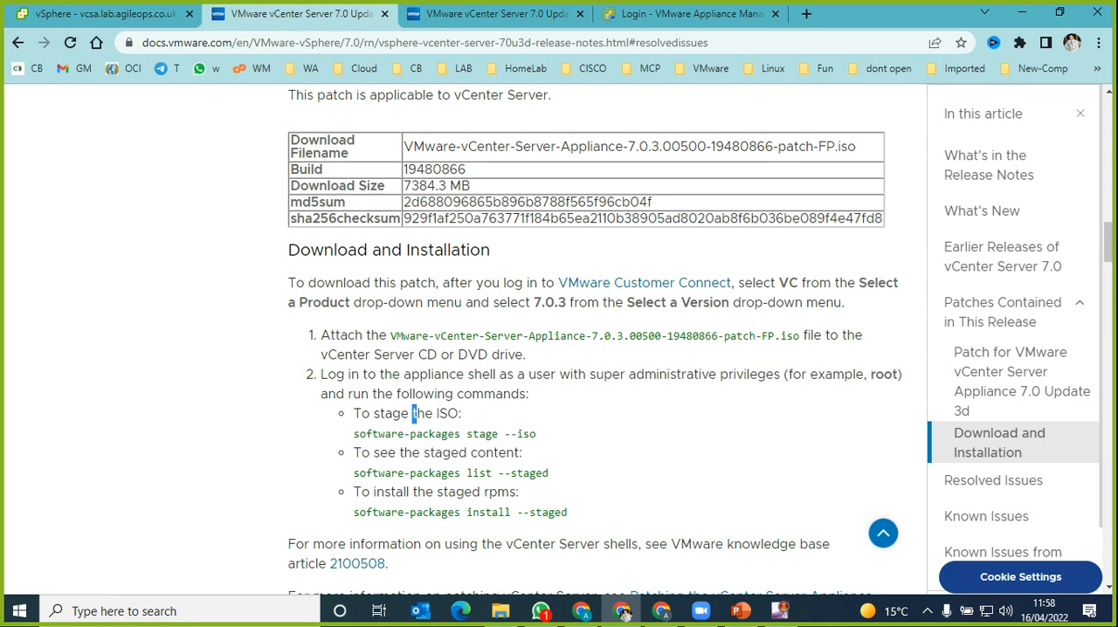
pyautogui.moveTo(536, 434); pyautogui.dragTo(353, 434)
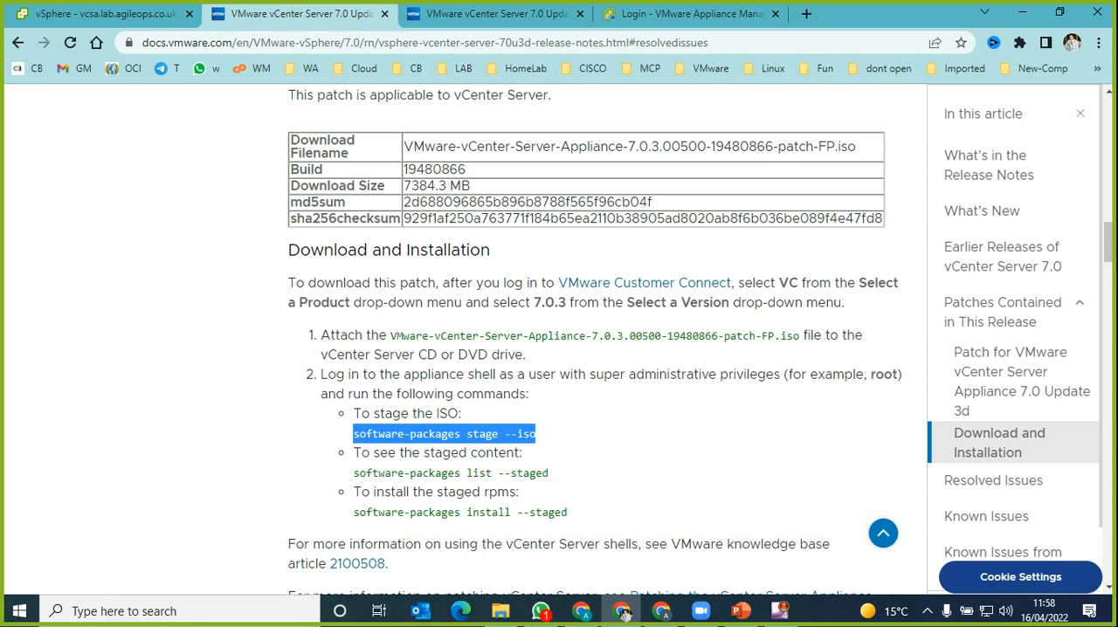
pyautogui.moveTo(549, 472); pyautogui.dragTo(491, 472)
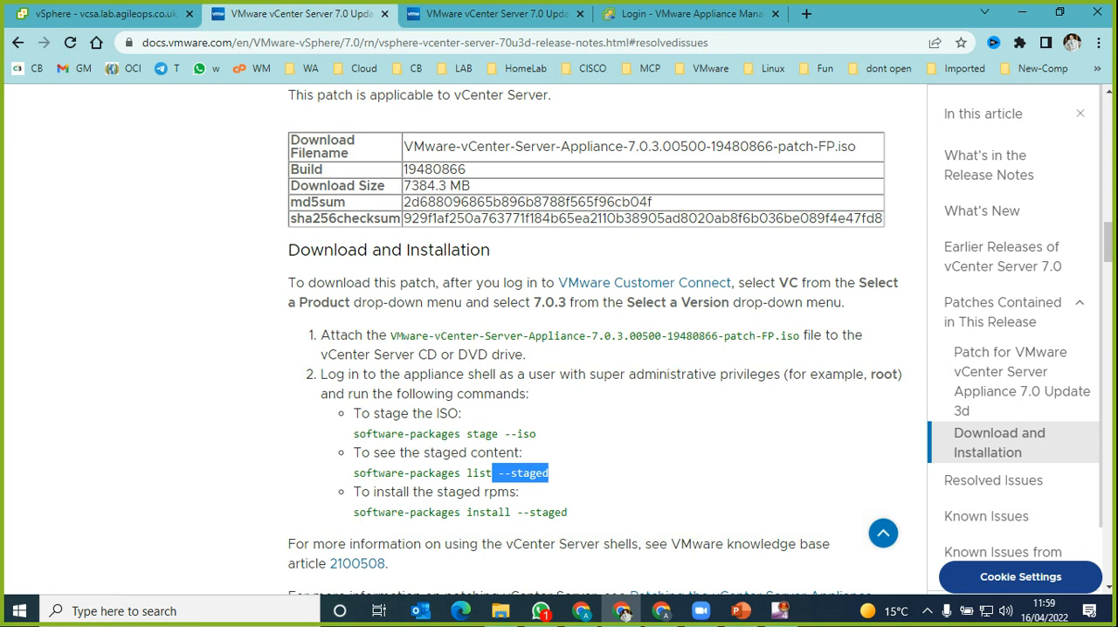
# Step: Highlight the staged install and list commands in the Download and Installation instructions of the Update 3d release notes
pyautogui.moveTo(568, 513); pyautogui.dragTo(466, 513)
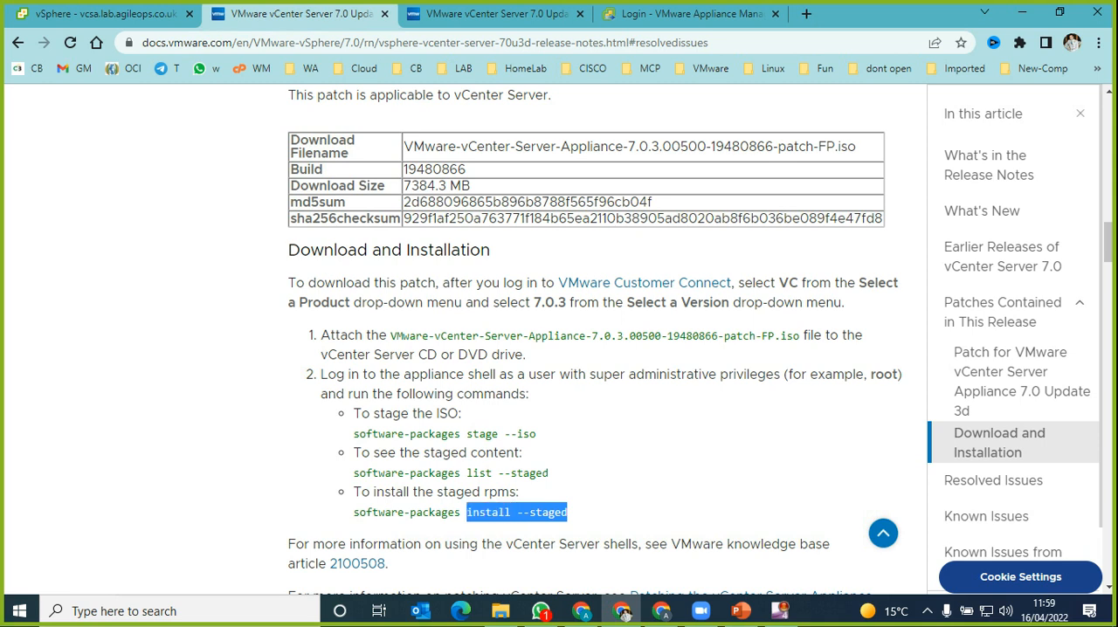
pyautogui.doubleClick(529, 473)
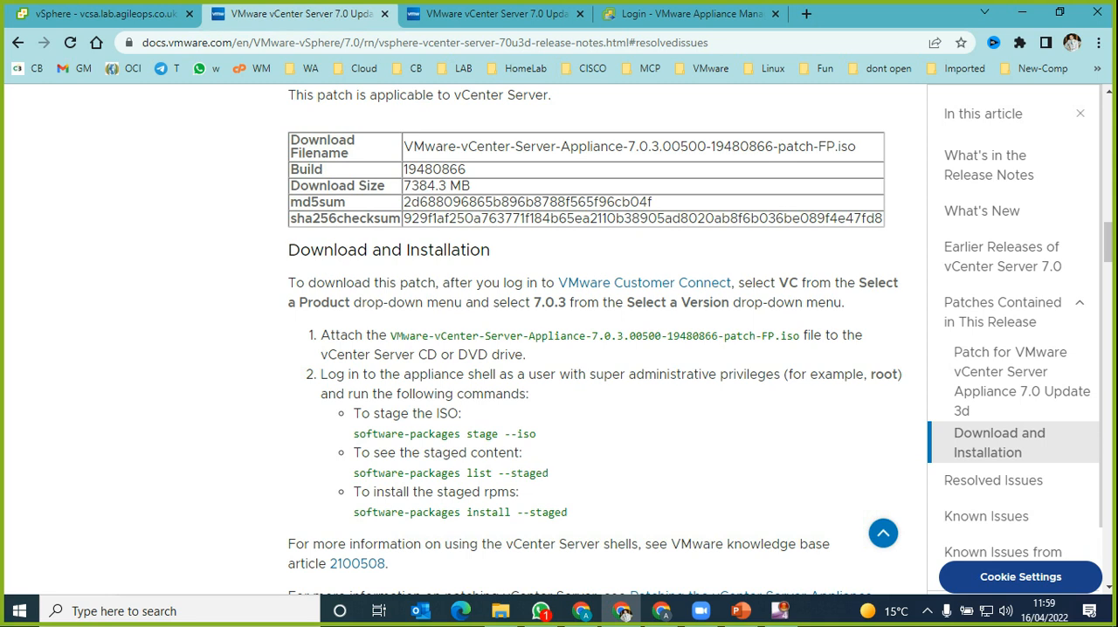
pyautogui.doubleClick(480, 473)
pyautogui.scroll(-2, 623, 616)
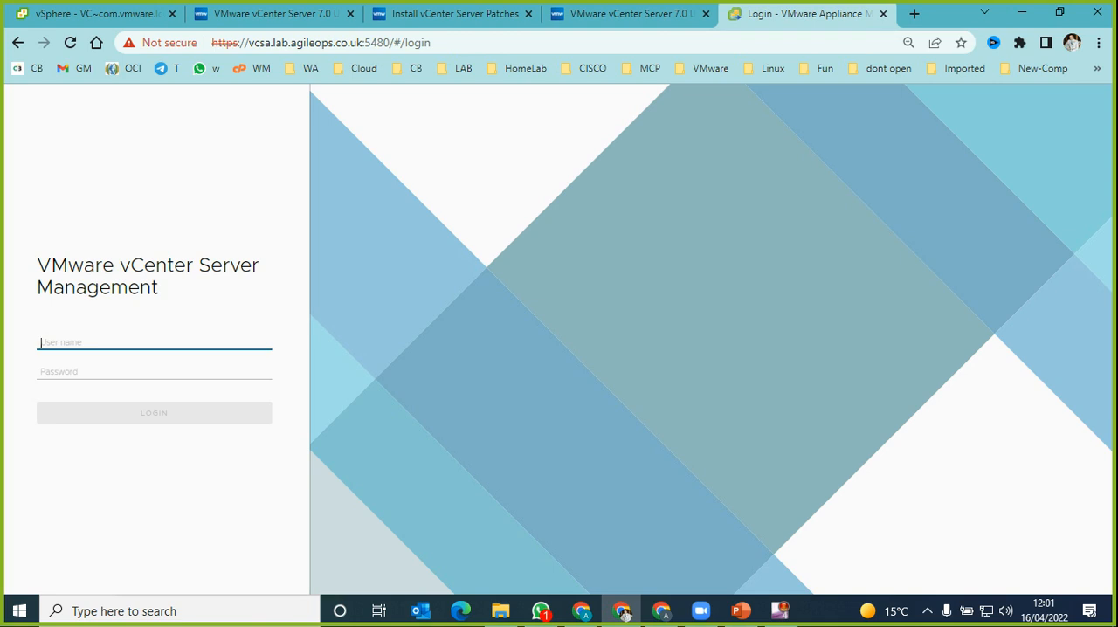
# Step: Log in to vCenter Server Management as root with the account password
pyautogui.press('Down')
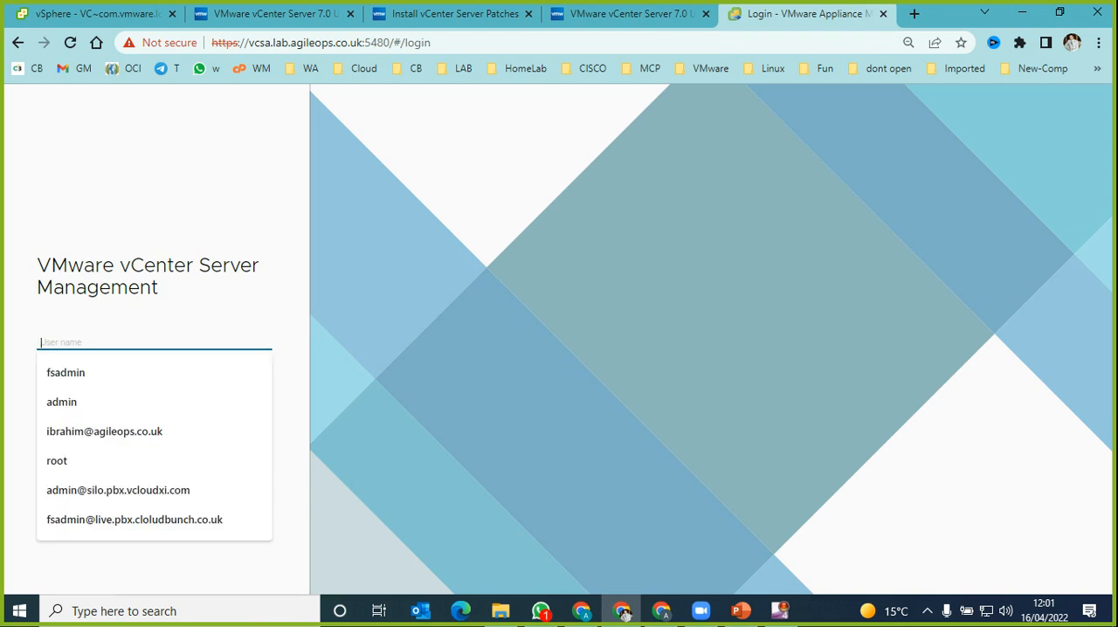
pyautogui.write('root')
pyautogui.press('Tab')
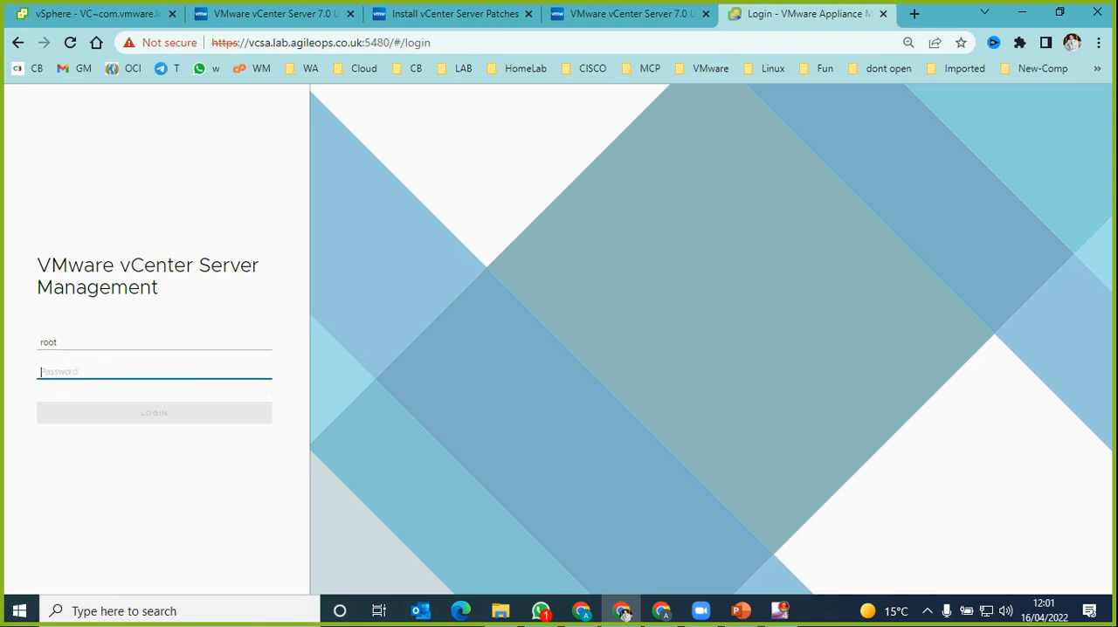
pyautogui.write('•••••••••')
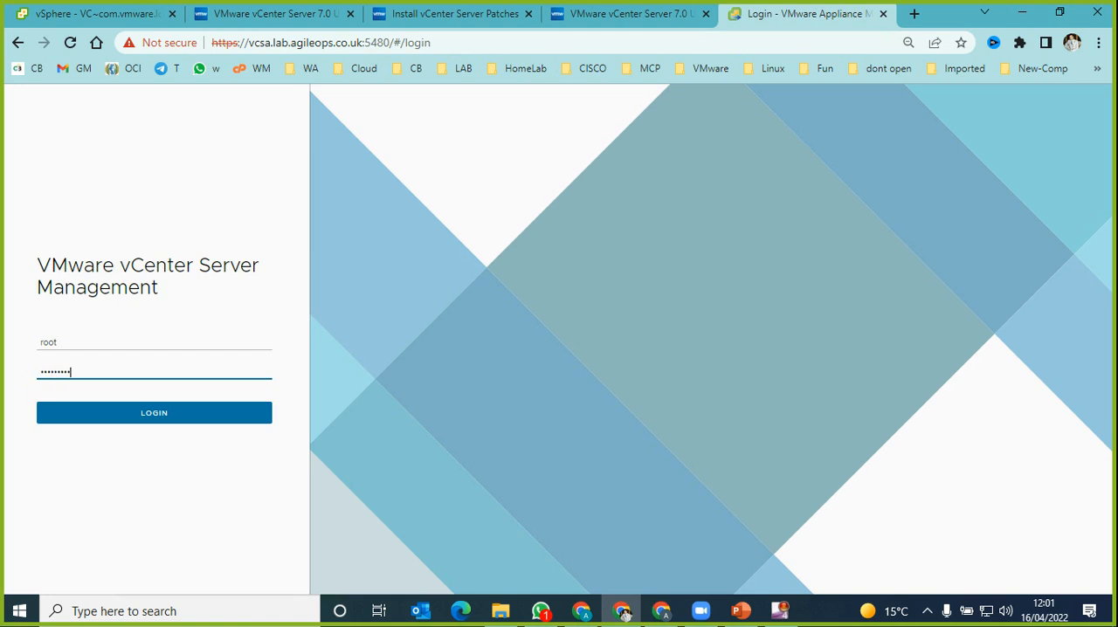
pyautogui.write('•••')
pyautogui.press('BackSpace')
pyautogui.press('BackSpace')
pyautogui.press('BackSpace')
pyautogui.press('BackSpace')
pyautogui.press('BackSpace')
pyautogui.press('BackSpace')
pyautogui.press('BackSpace')
pyautogui.press('BackSpace')
pyautogui.press('BackSpace')
pyautogui.press('BackSpace')
pyautogui.press('BackSpace')
pyautogui.press('BackSpace')
pyautogui.write('••••••••')
pyautogui.press('Return')
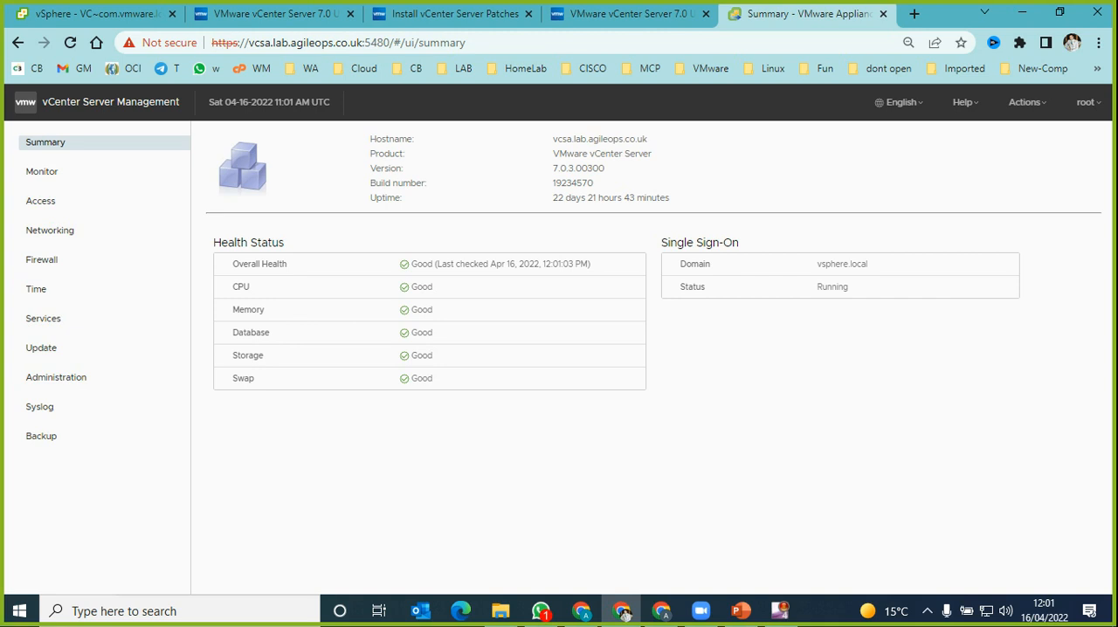
# Step: Review the appliance's uptime and build number, CPU and memory monitoring, access settings and network settings, highlighting the DNS servers
pyautogui.moveTo(552, 198); pyautogui.dragTo(666, 197)
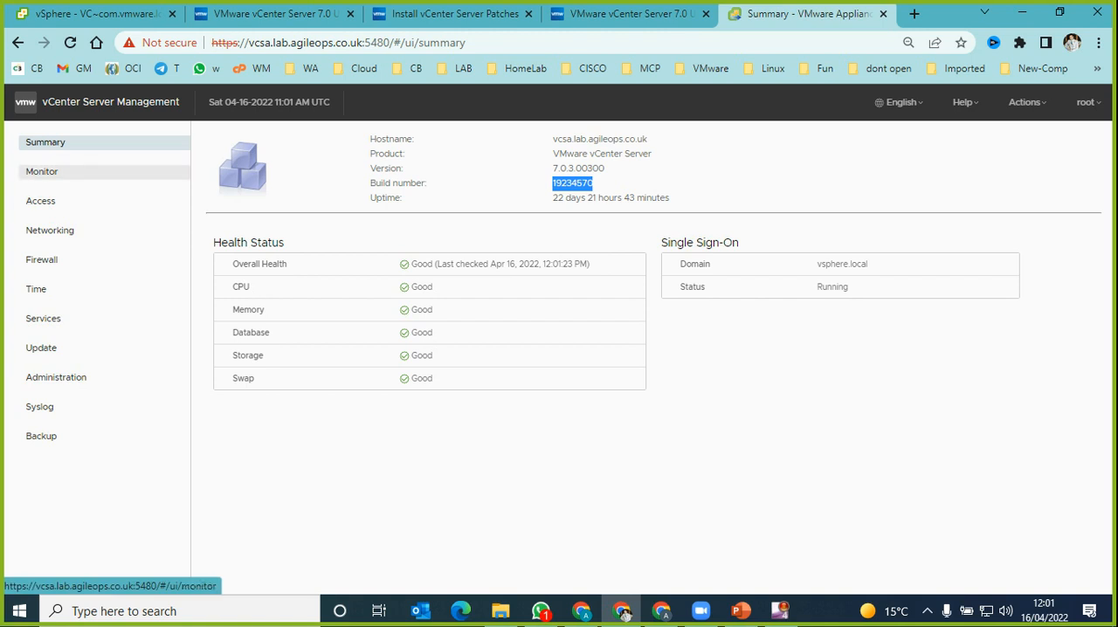
pyautogui.click(41, 171)
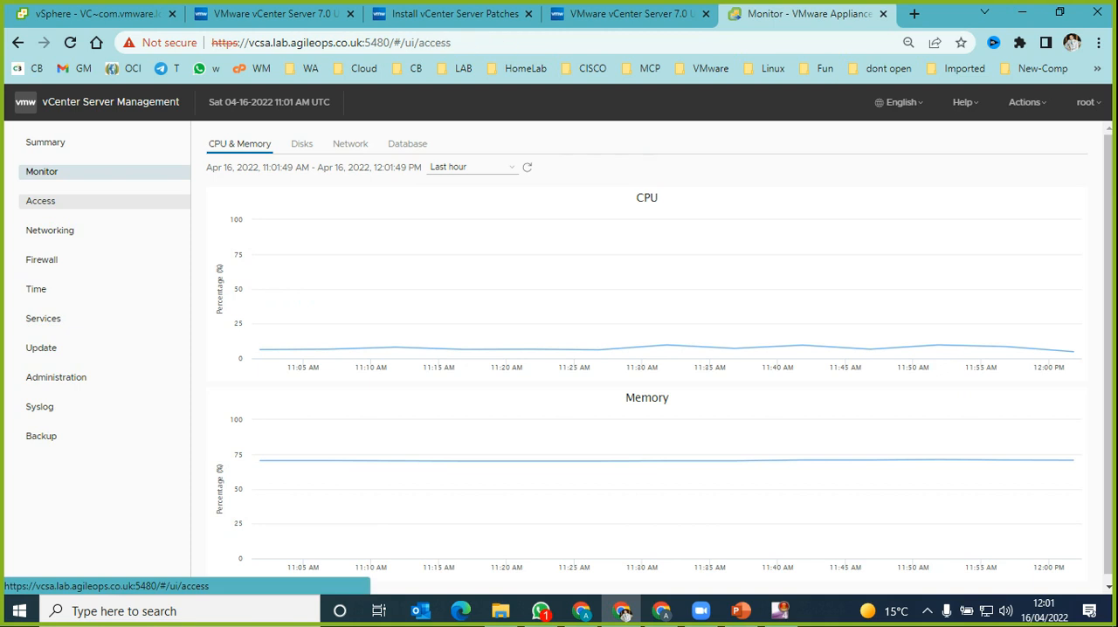
pyautogui.click(40, 201)
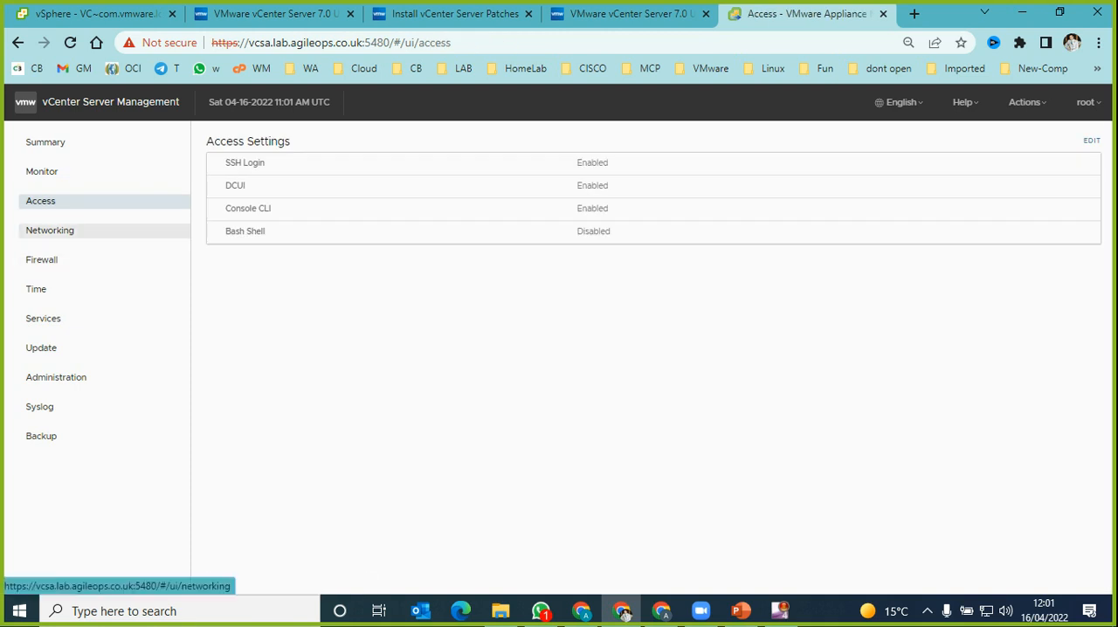
pyautogui.click(49, 230)
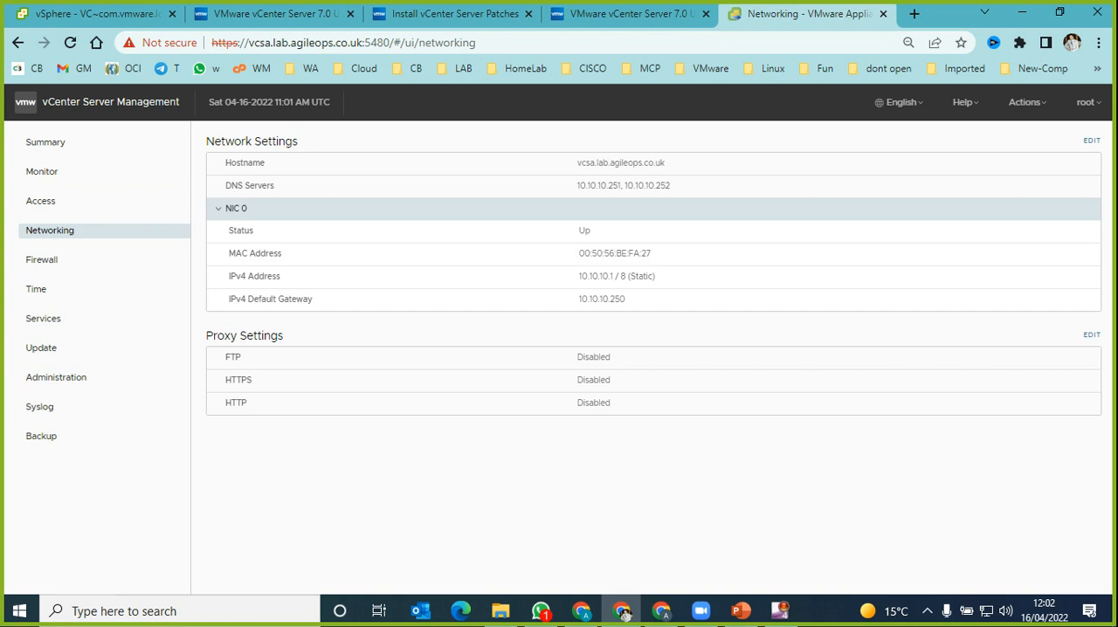
pyautogui.moveTo(672, 186); pyautogui.dragTo(576, 186)
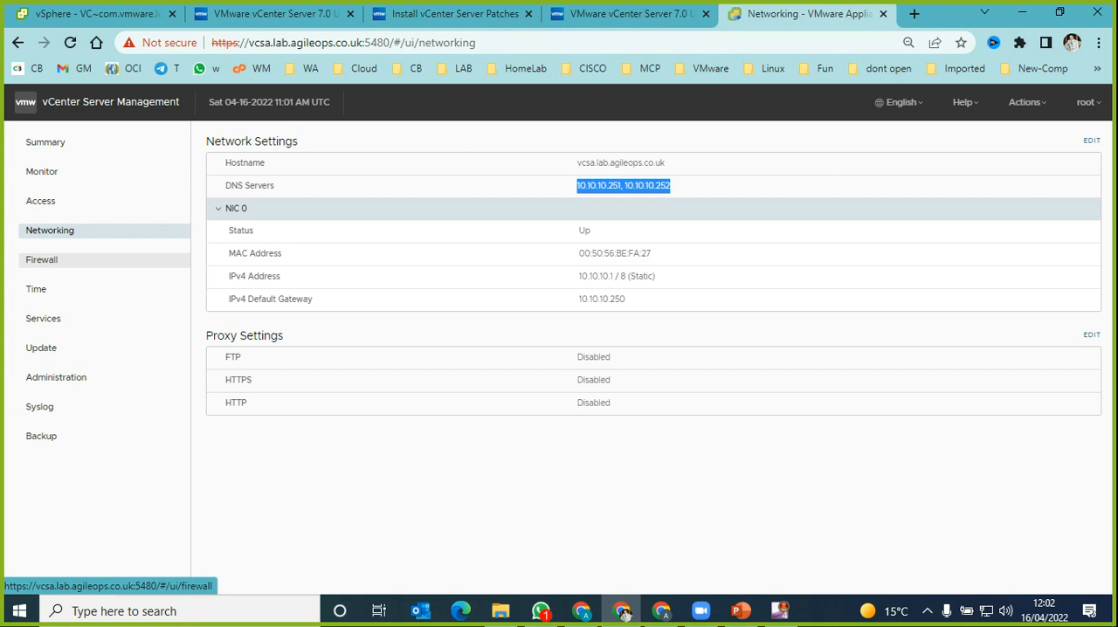
# Step: Review the appliance's firewall rules and its time zone and time synchronization settings
pyautogui.click(36, 289)
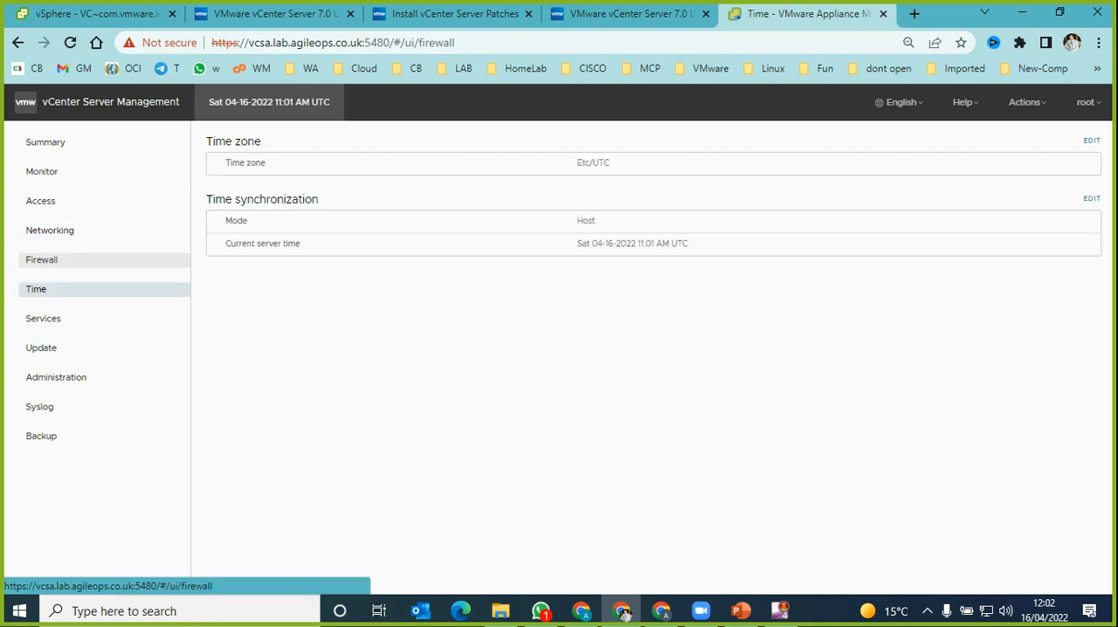
pyautogui.click(41, 260)
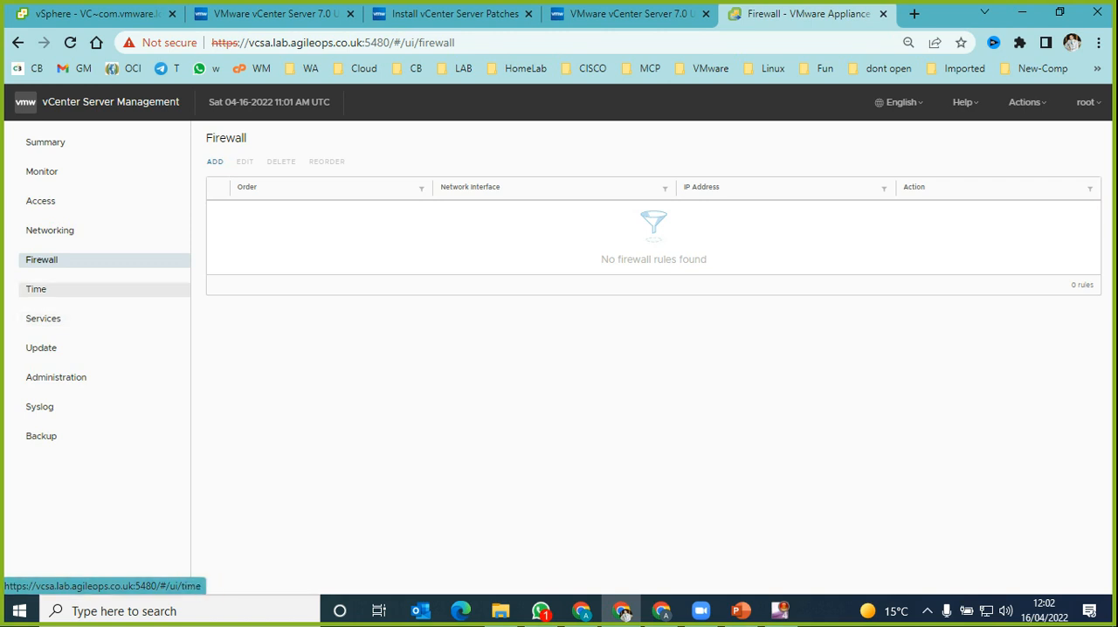
pyautogui.click(36, 288)
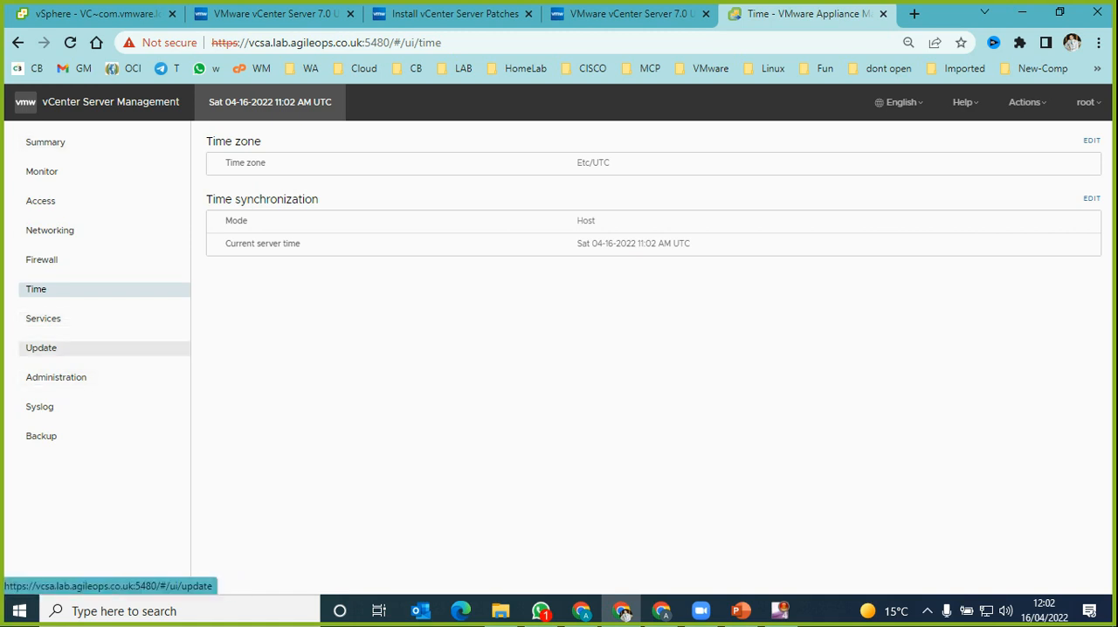
# Step: Examine available update 7.0.3.00500 and the update check sources, and compare with the download size in the release notes
pyautogui.click(41, 348)
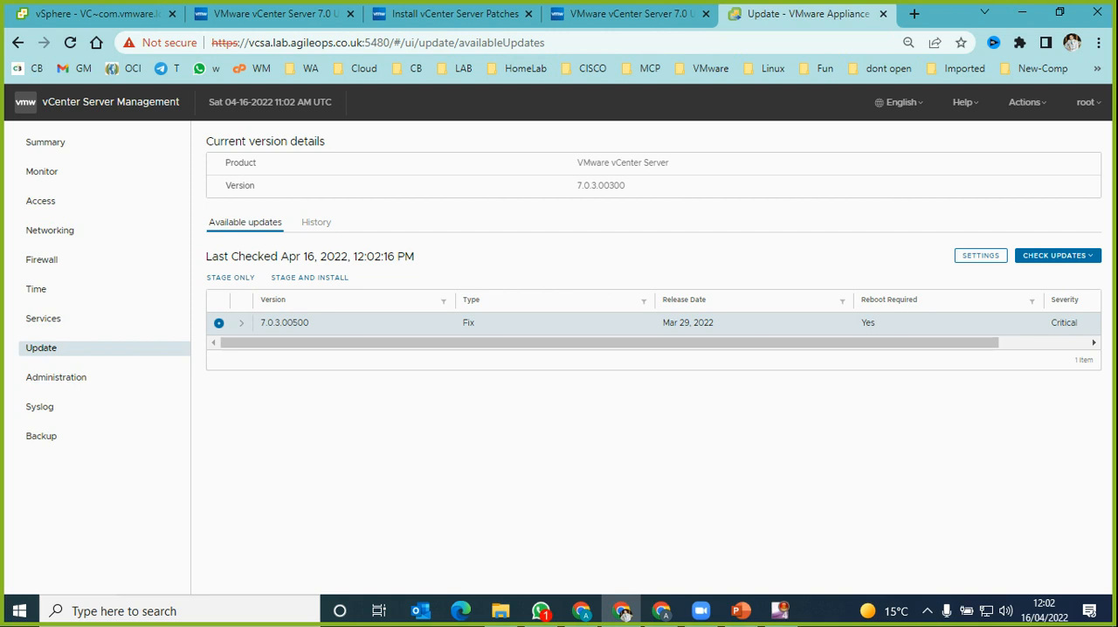
pyautogui.moveTo(611, 342)
pyautogui.mouseDown()
pyautogui.moveTo(702, 342)
pyautogui.moveTo(611, 343)
pyautogui.mouseUp()
pyautogui.click(1058, 256)
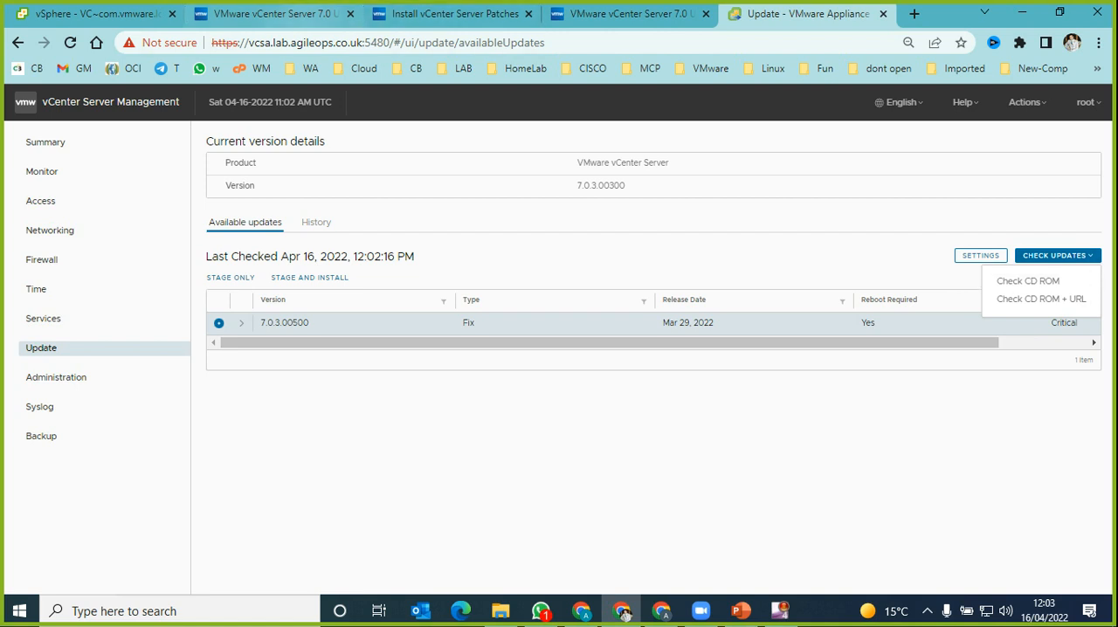
pyautogui.click(275, 14)
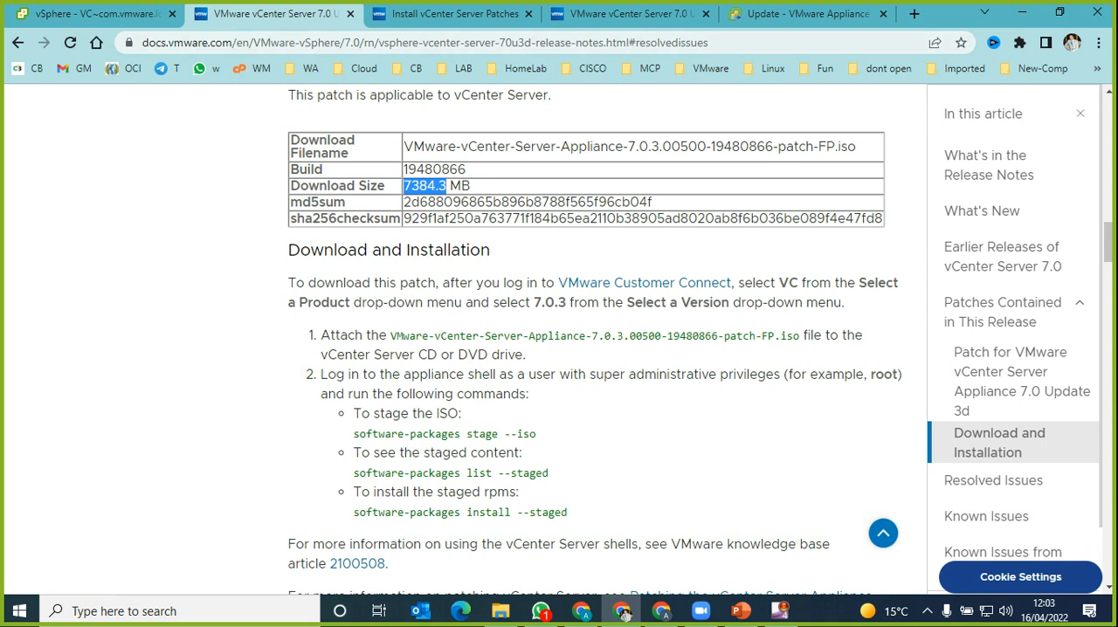
pyautogui.click(829, 16)
# Step: Review the CD ROM and URL update check options and start staging update 7.0.3.00500
pyautogui.click(1058, 256)
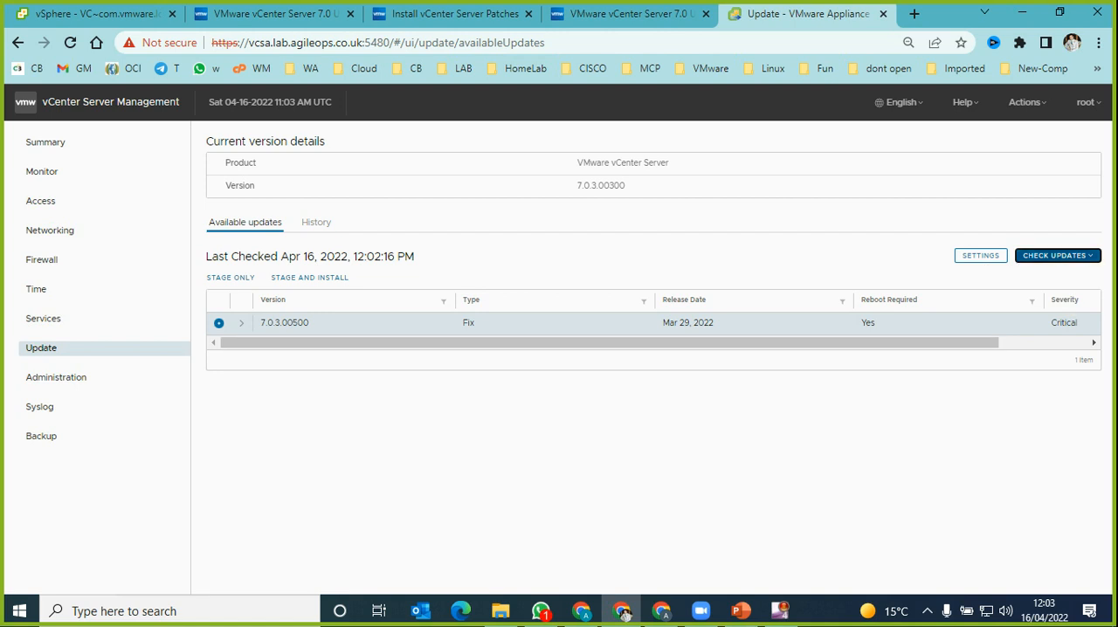
pyautogui.click(1057, 256)
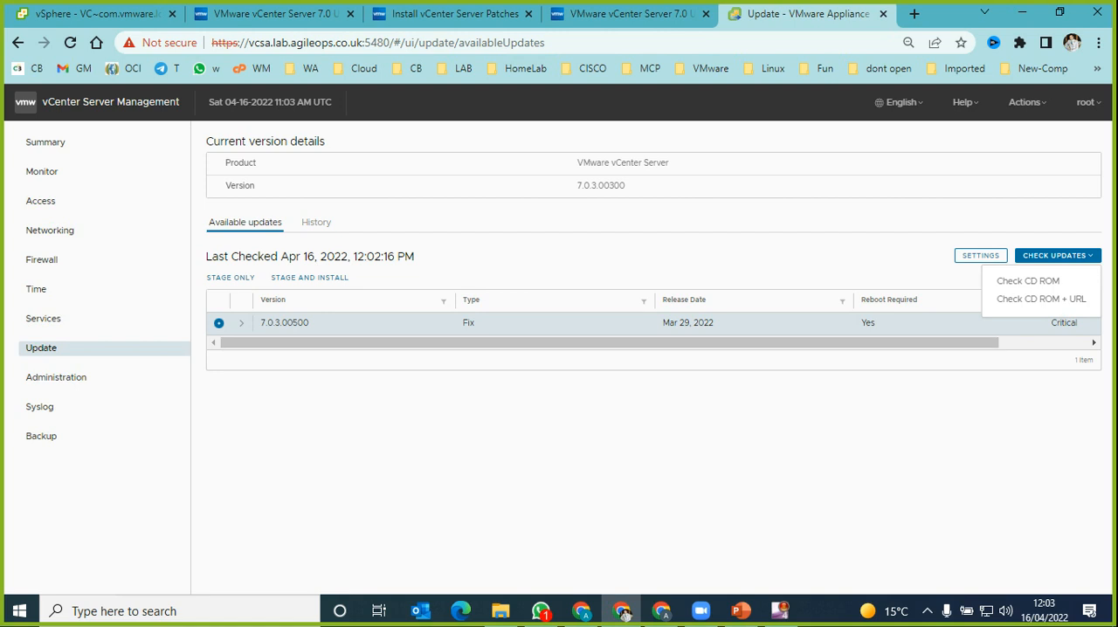
pyautogui.press('Escape')
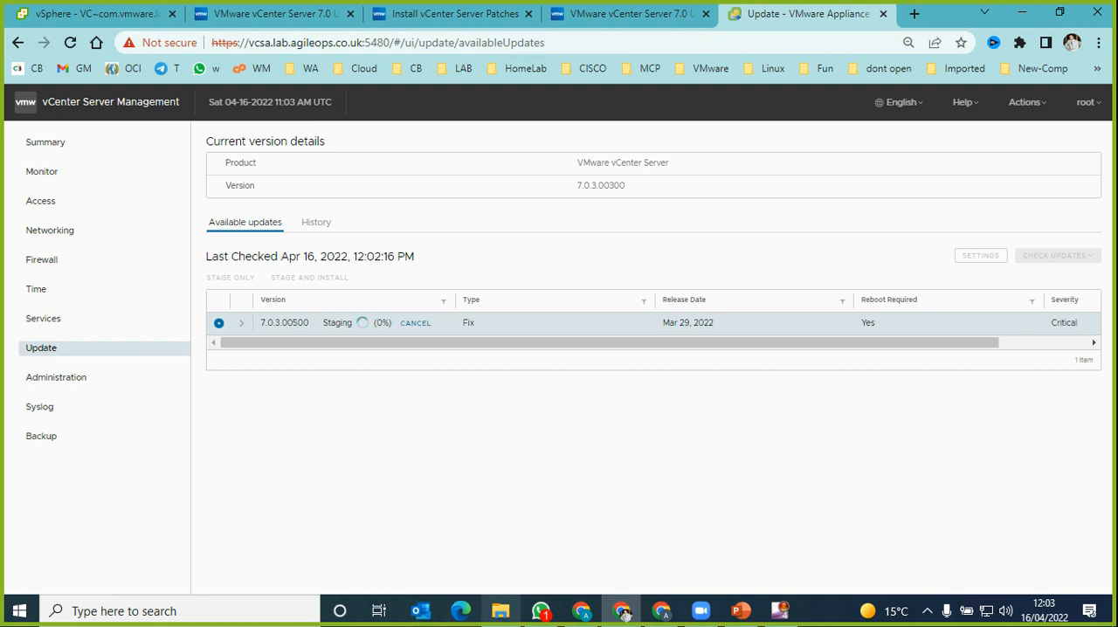
# Step: In the vSphere Client, locate the VCSA virtual machine under Physical-Cluster's Management resource pool and start taking a snapshot of it
pyautogui.hotkey('ctrl', '1')
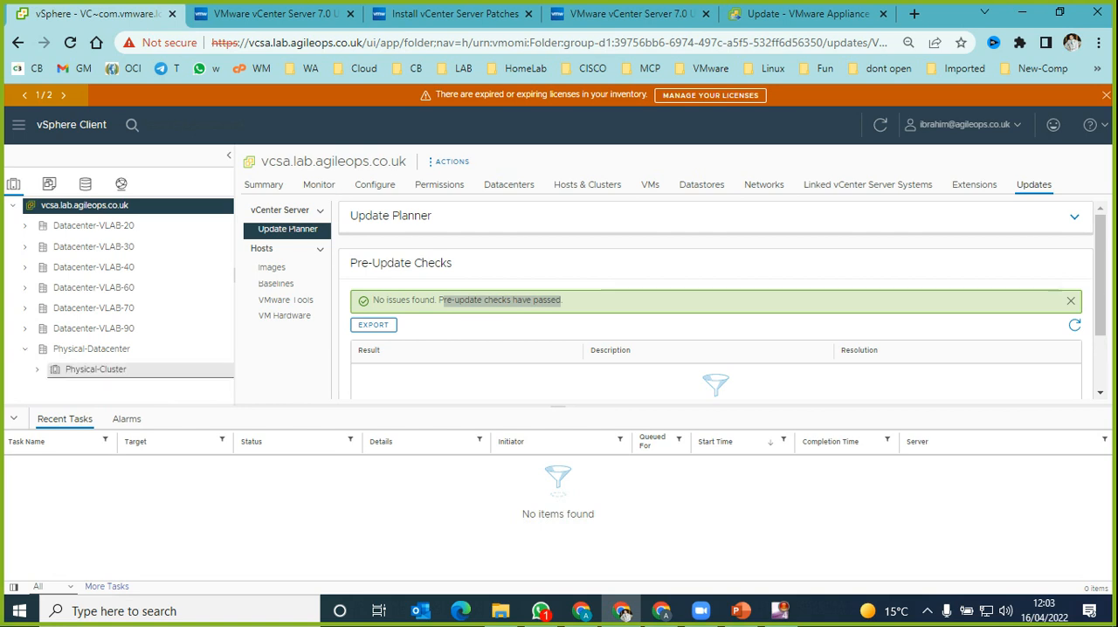
pyautogui.scroll(-3, 131, 370)
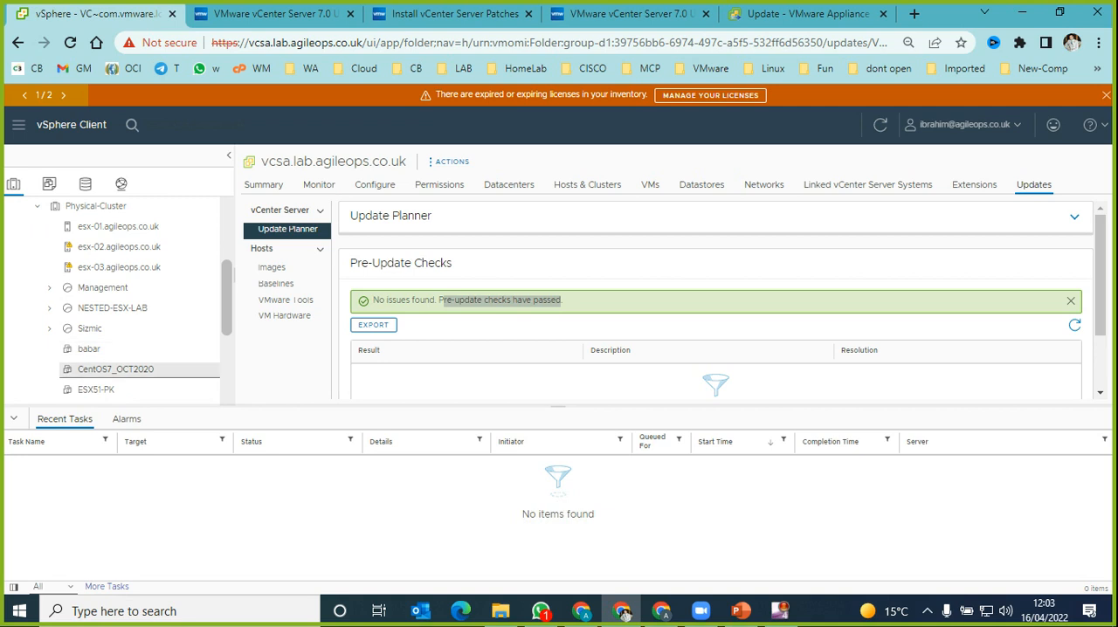
pyautogui.scroll(-5, 131, 369)
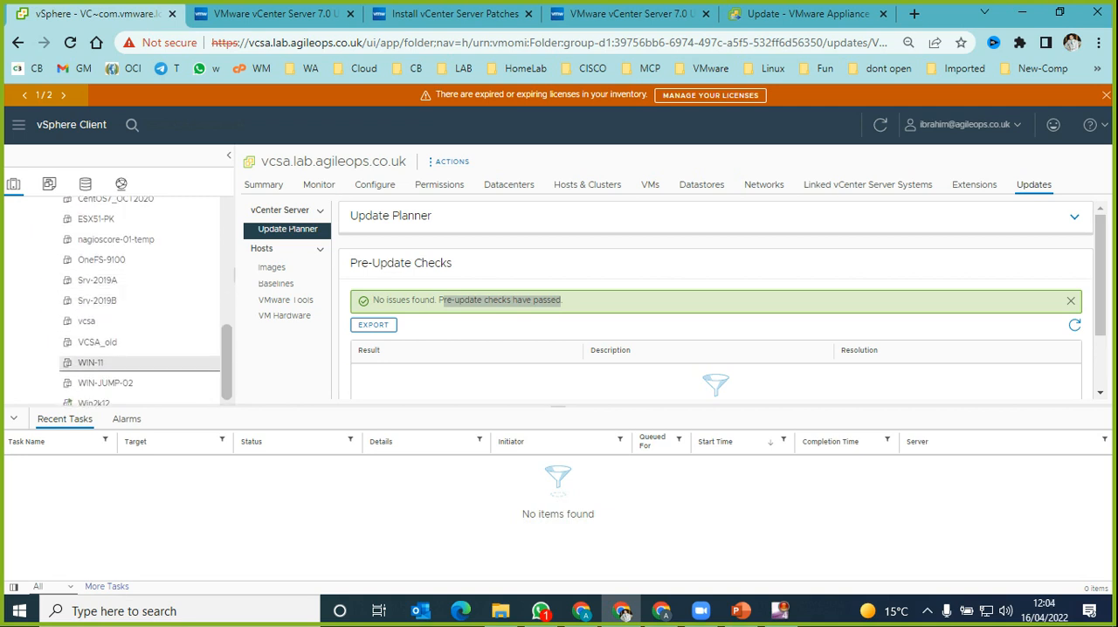
pyautogui.scroll(8, 131, 353)
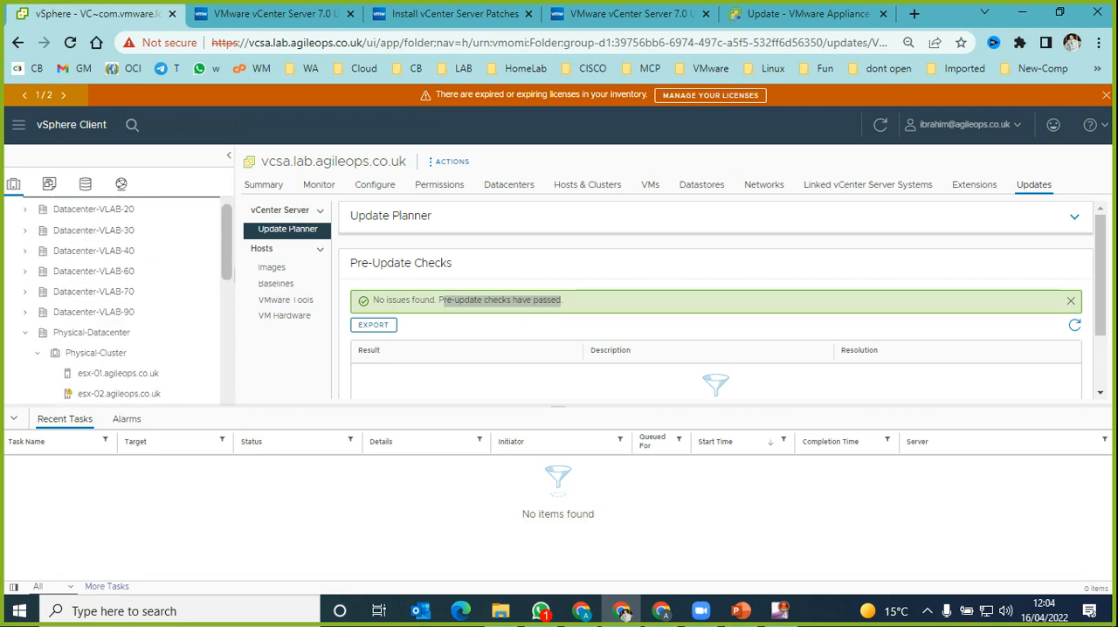
pyautogui.click(49, 353)
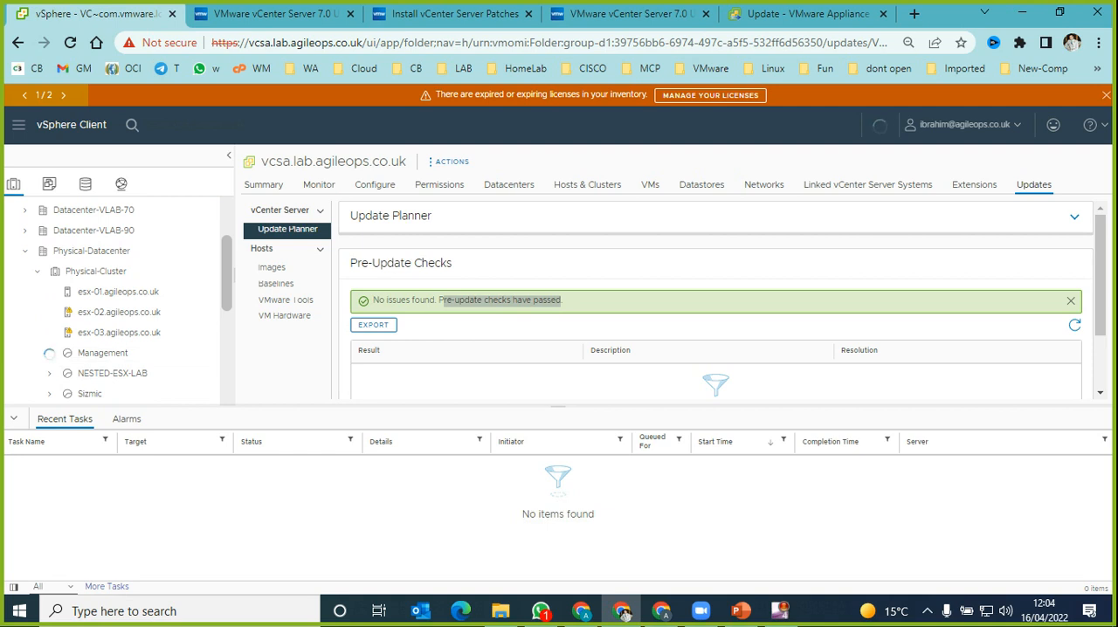
pyautogui.scroll(-4, 131, 332)
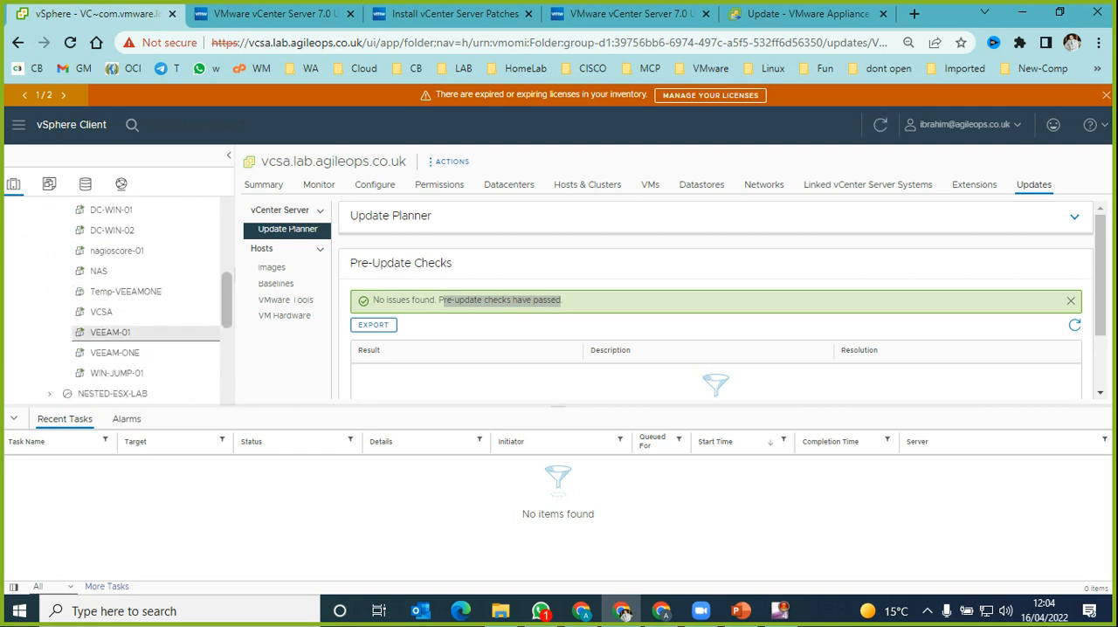
pyautogui.rightClick(100, 311)
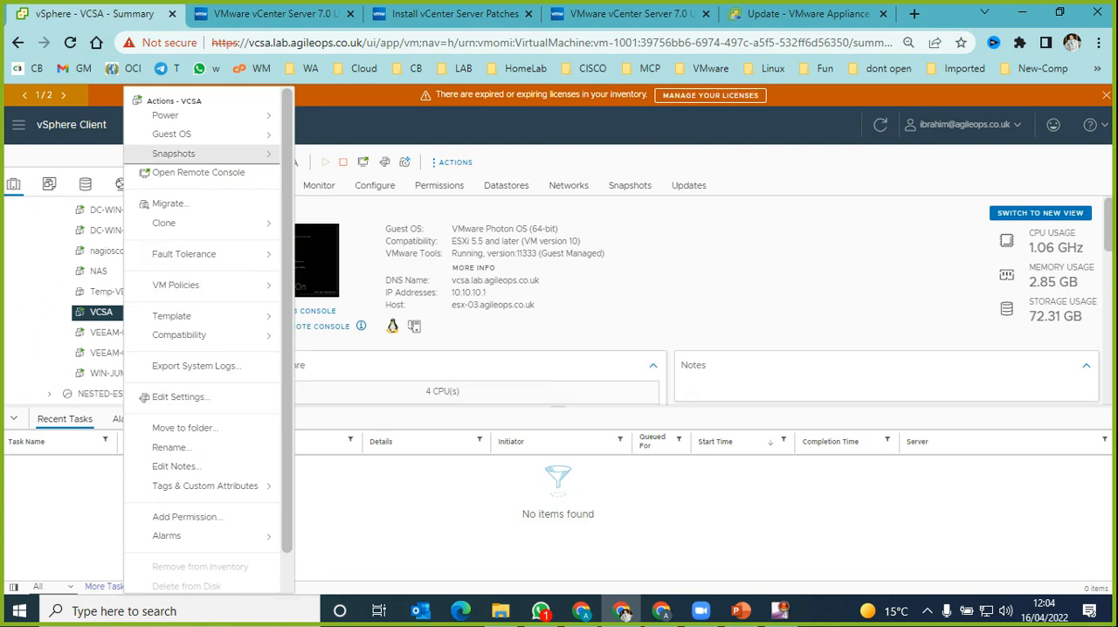
pyautogui.moveTo(174, 153)
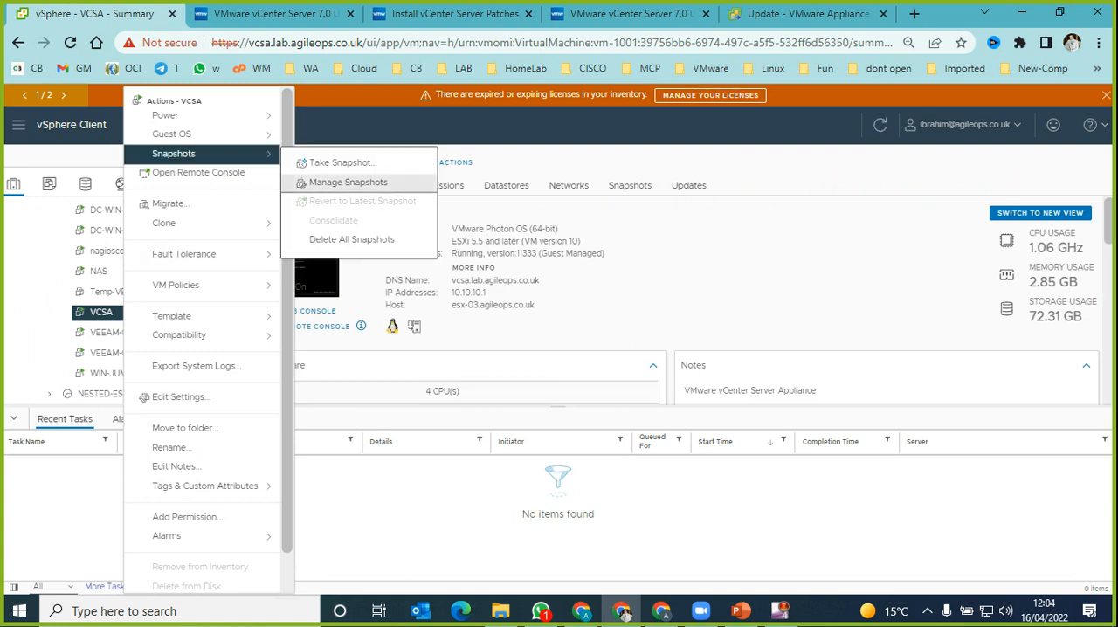
pyautogui.click(340, 163)
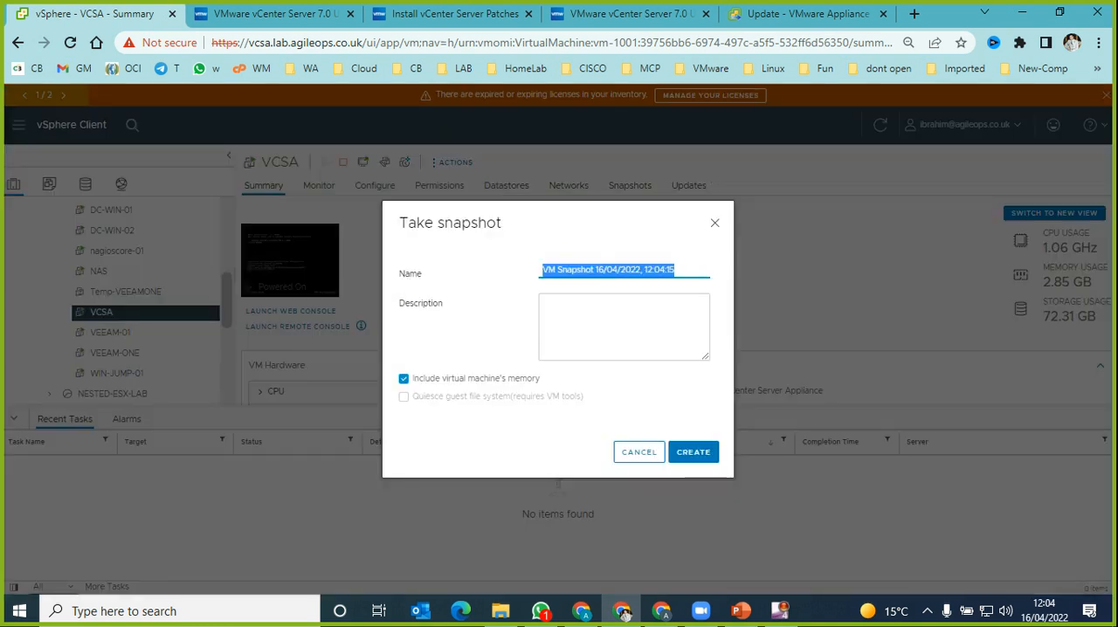
# Step: Name the snapshot "vCetner Server Update 7.0.3" and exclude the virtual machine's memory
pyautogui.write('vCe')
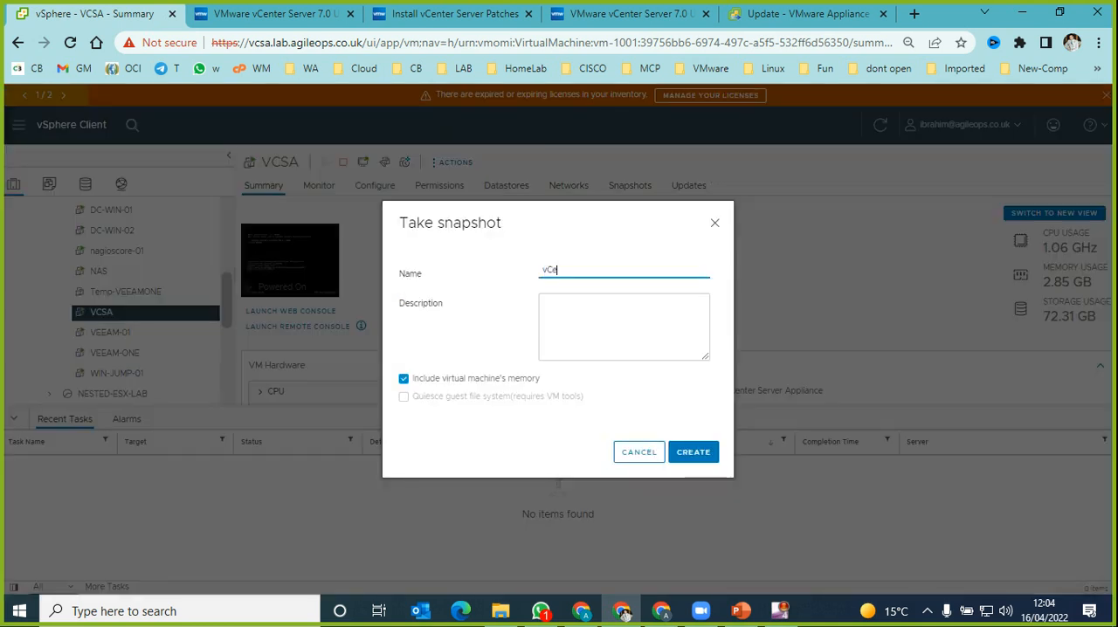
pyautogui.write('tner Server Update 7.0.3')
pyautogui.click(403, 379)
# Step: Copy the snapshot name into its description, append "- IC", and create the snapshot
pyautogui.moveTo(653, 269); pyautogui.dragTo(602, 270)
pyautogui.hotkey('ctrl', 'a')
pyautogui.hotkey('ctrl', 'c')
pyautogui.press('Tab')
pyautogui.hotkey('ctrl', 'v')
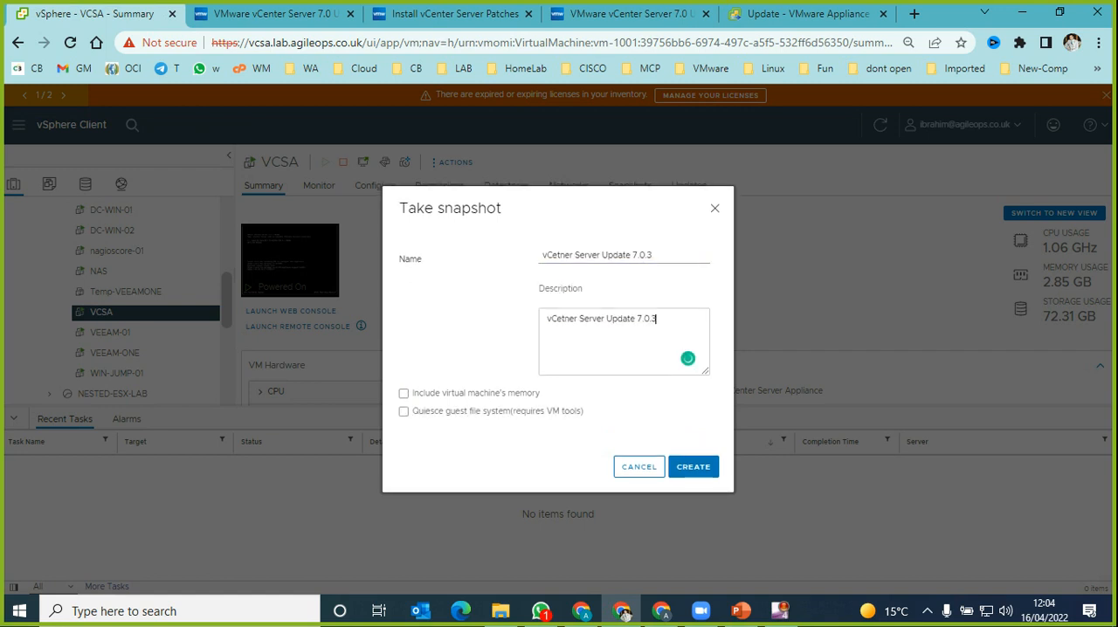
pyautogui.write('- IC')
pyautogui.click(692, 466)
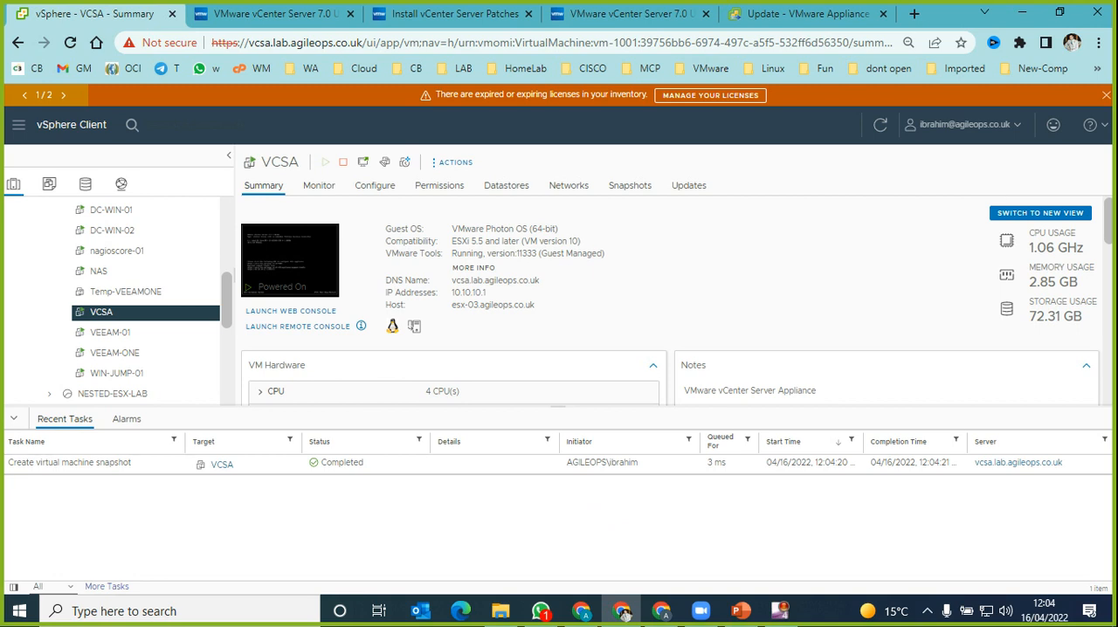
# Step: Return to vCenter Server Management to check the staging progress of 7.0.3.00500, and open the Windows Calculator
pyautogui.click(809, 14)
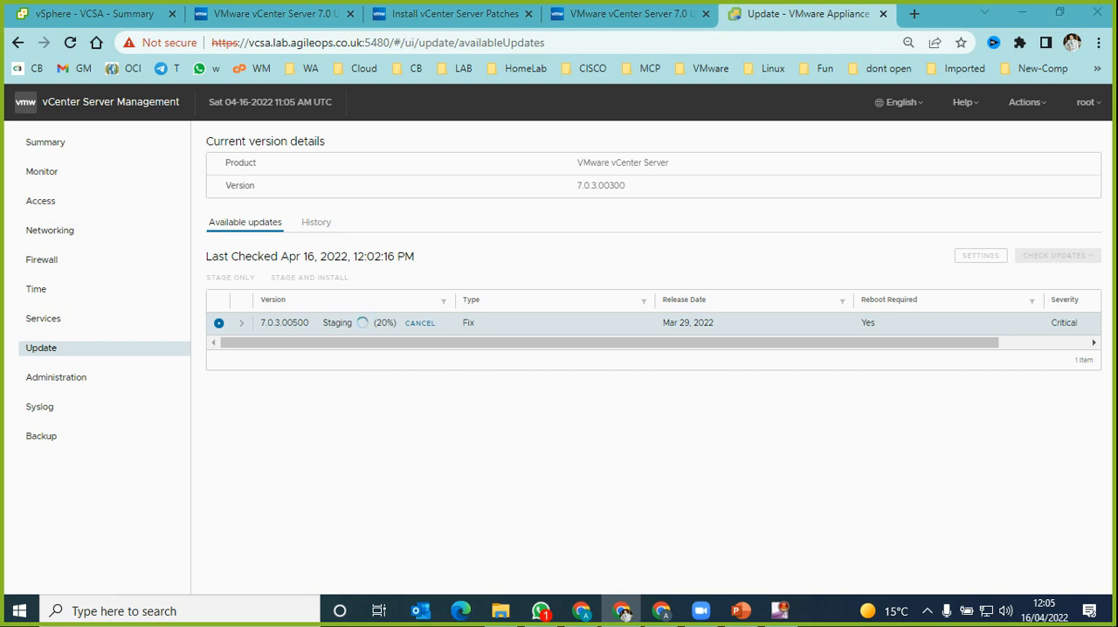
pyautogui.press('super+r')
pyautogui.write('calc')
pyautogui.press('Return')
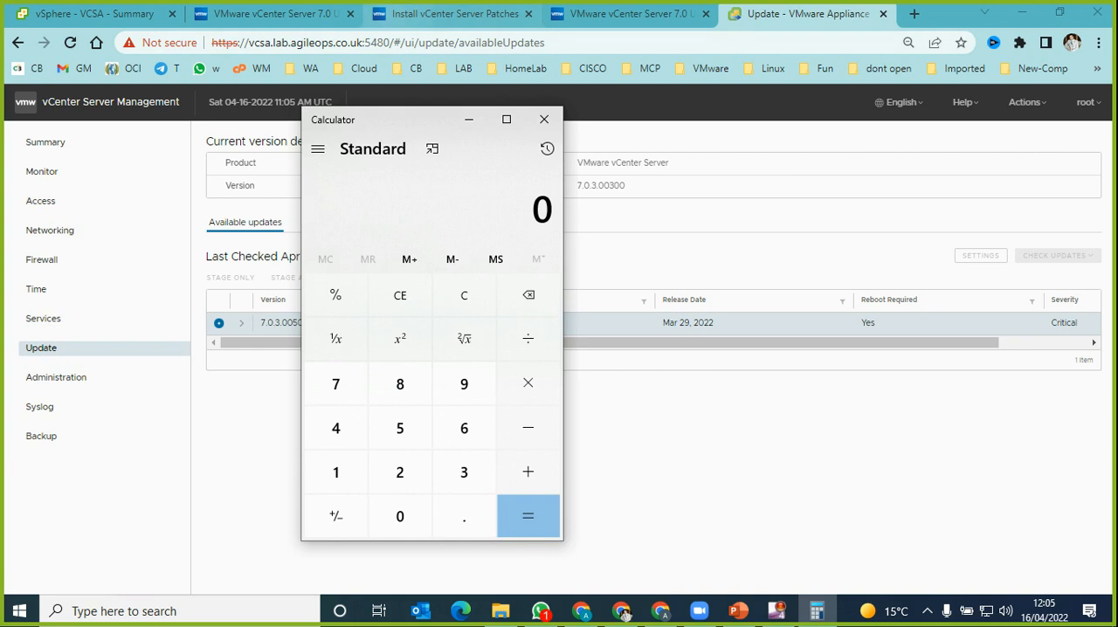
# Step: Convert the patch's 7384.3 MB download size from the release notes to gigabytes by dividing it by 1024 in the Calculator
pyautogui.click(623, 613)
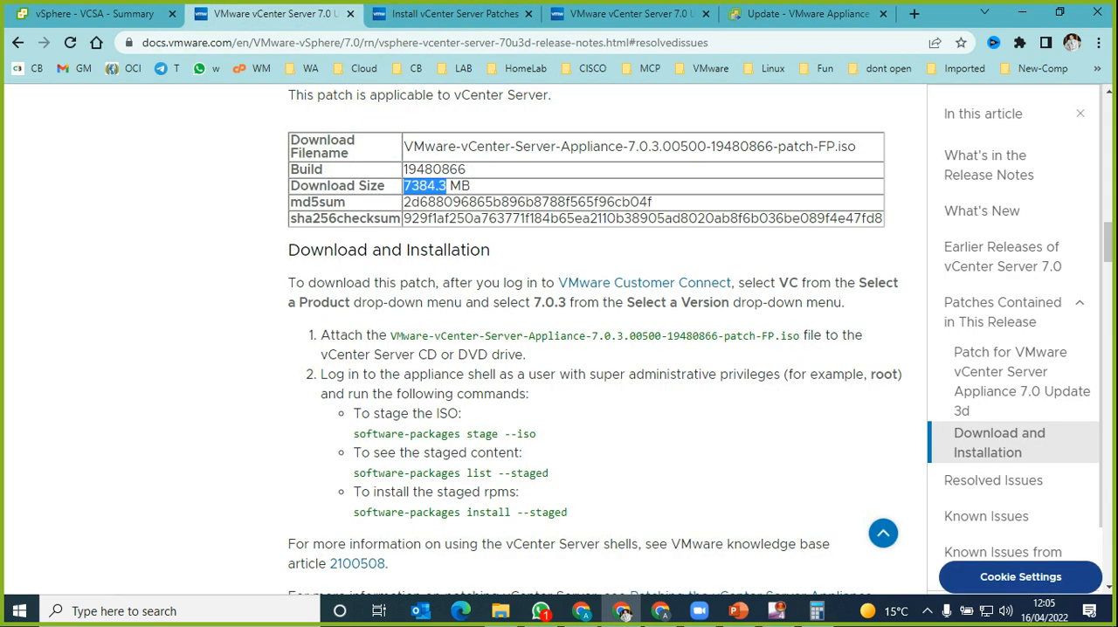
pyautogui.hotkey('alt', 'Tab')
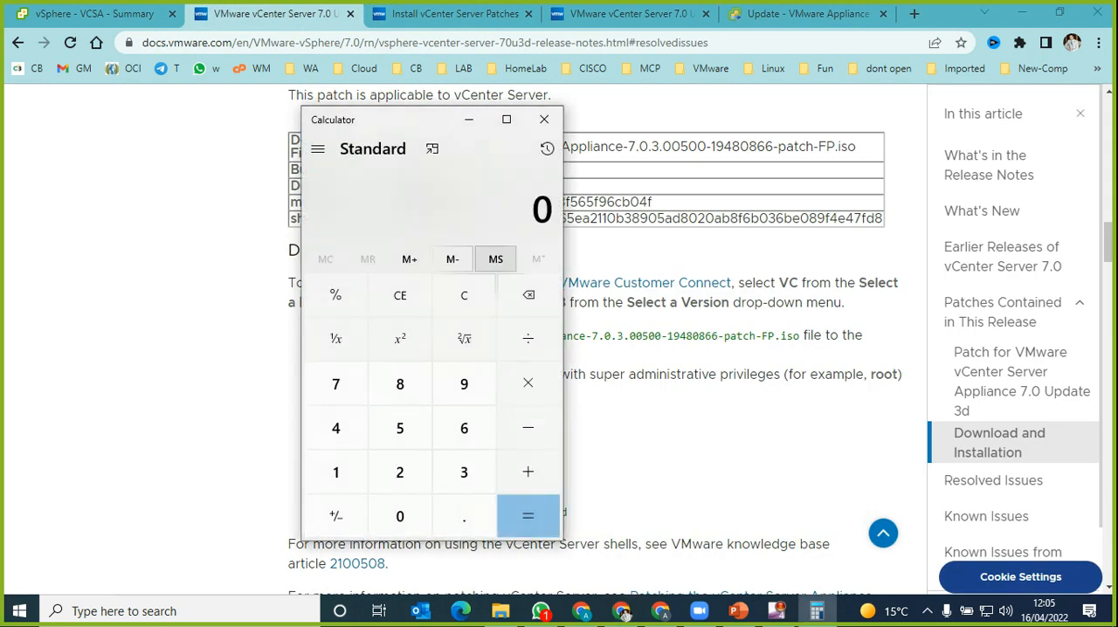
pyautogui.hotkey('ctrl', 'v')
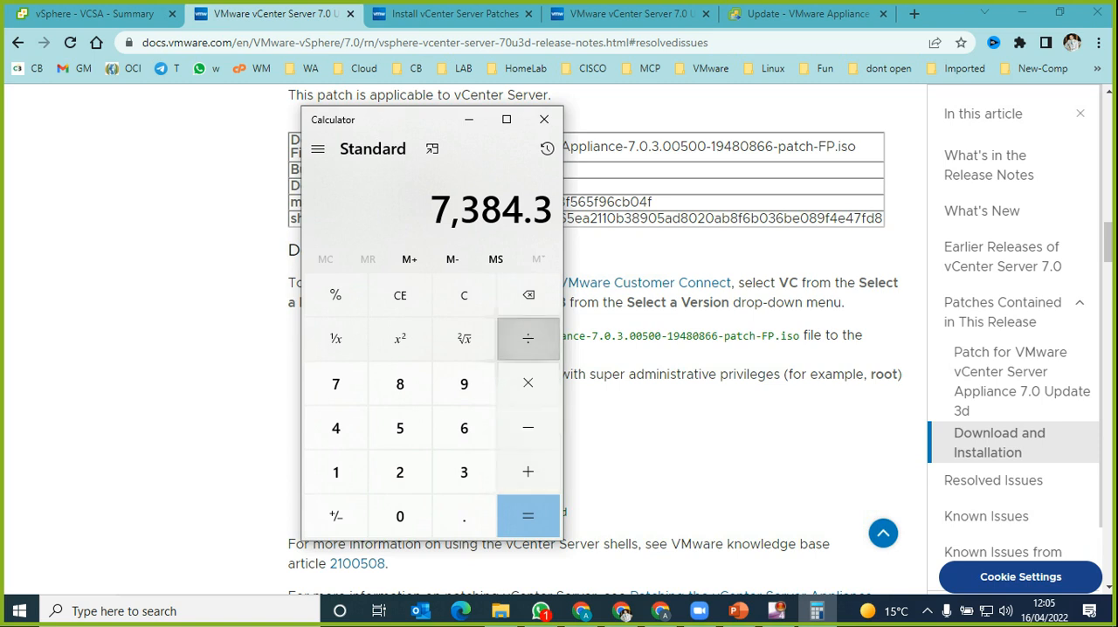
pyautogui.write('1024')
pyautogui.press('Return')
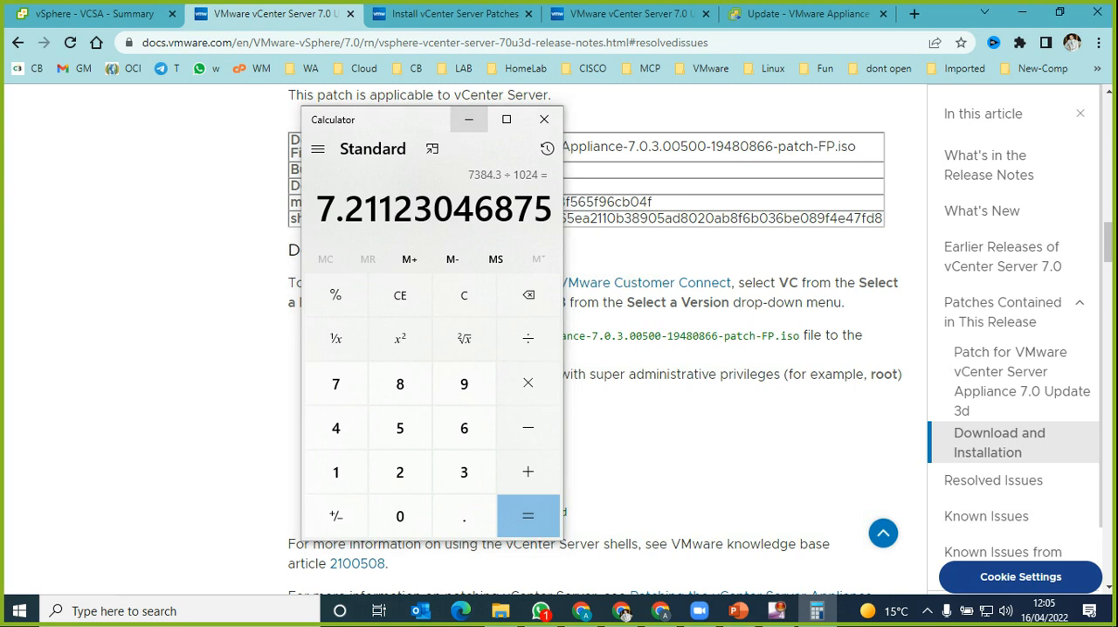
pyautogui.click(468, 118)
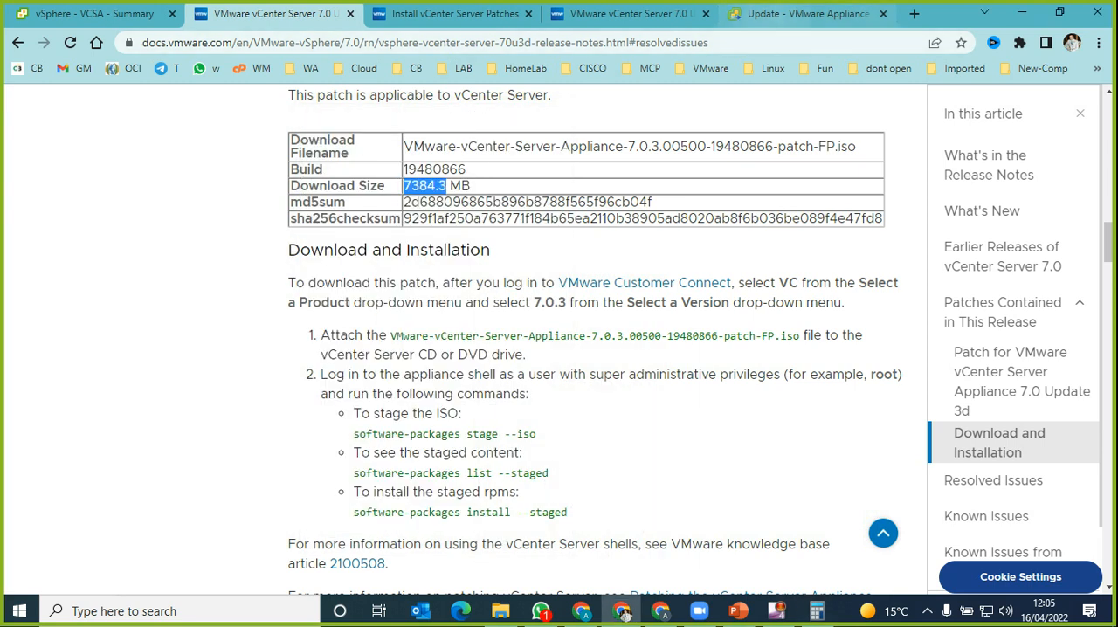
# Step: In vCenter Server Management, expand the details of update 7.0.3.00500 and check its download size
pyautogui.click(772, 15)
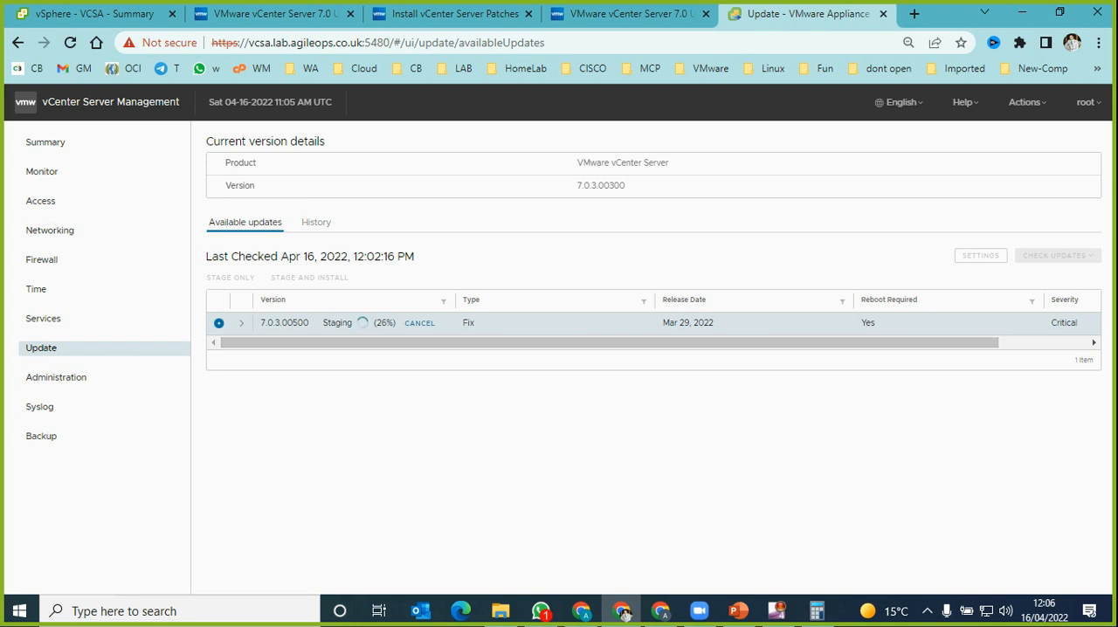
pyautogui.click(241, 322)
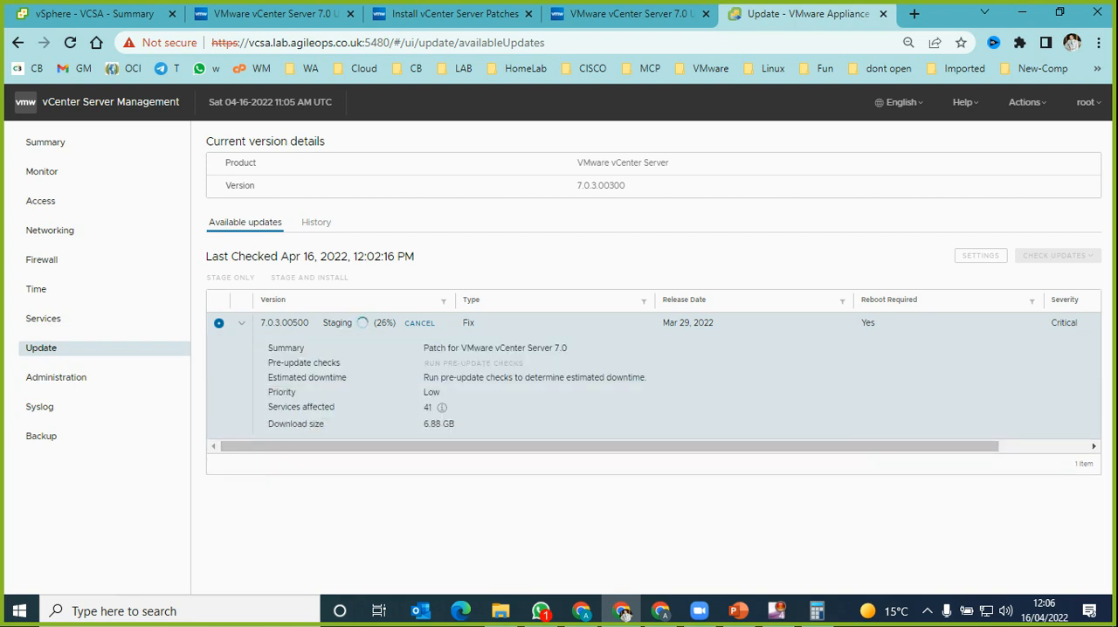
pyautogui.moveTo(424, 425); pyautogui.dragTo(455, 424)
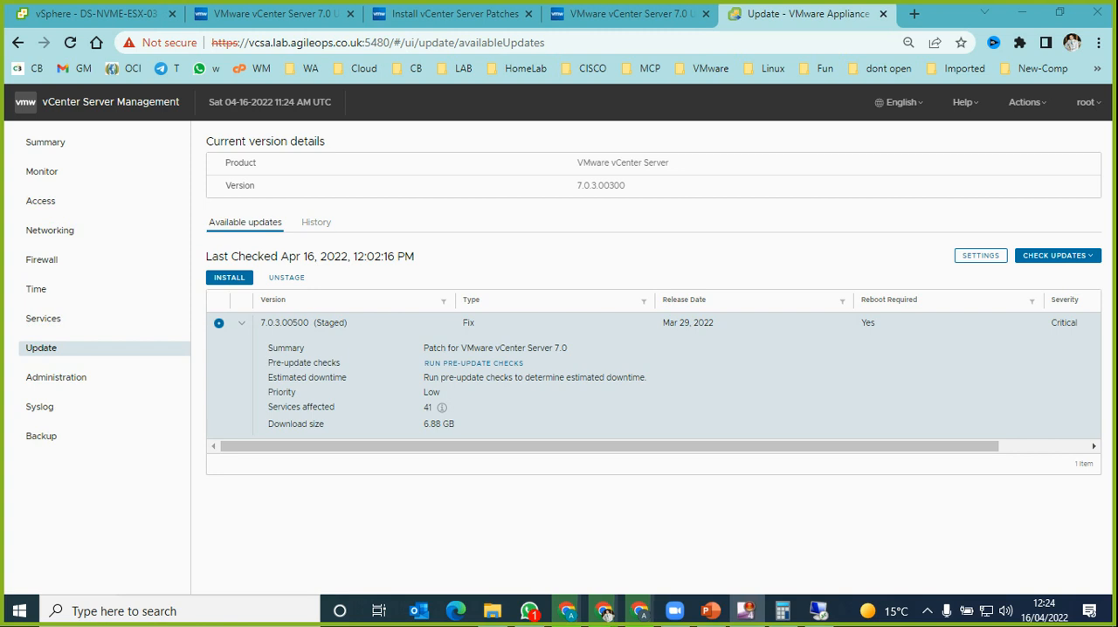
# Step: Start installing the staged 7.0.3.00500 update, accepting the license agreement and keeping participation in the Customer Experience Improvement Program enabled
pyautogui.click(605, 611)
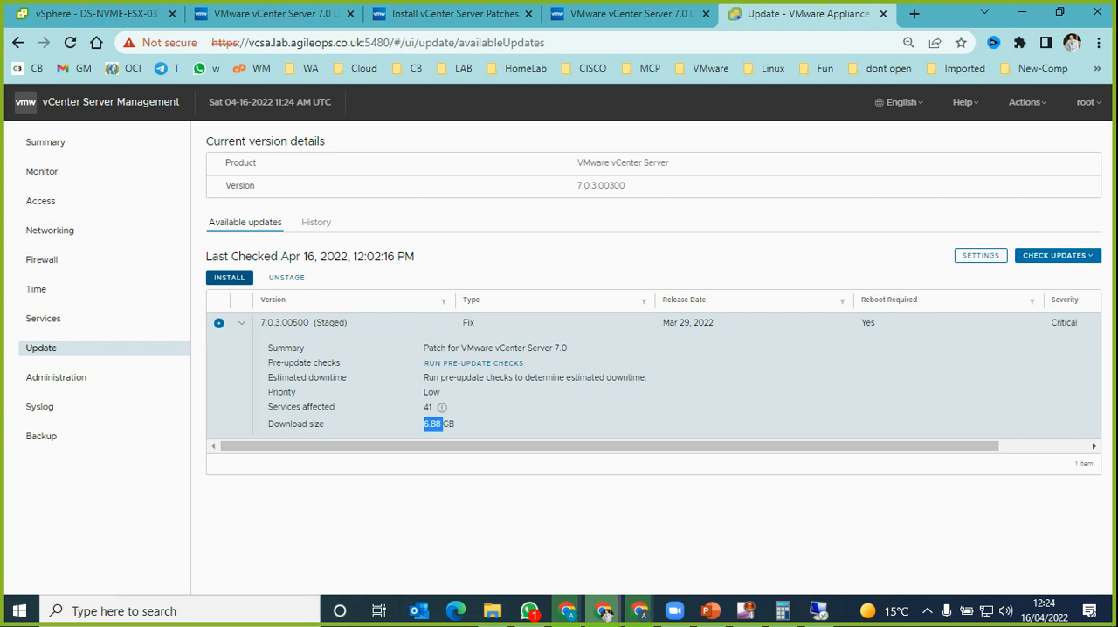
pyautogui.click(230, 278)
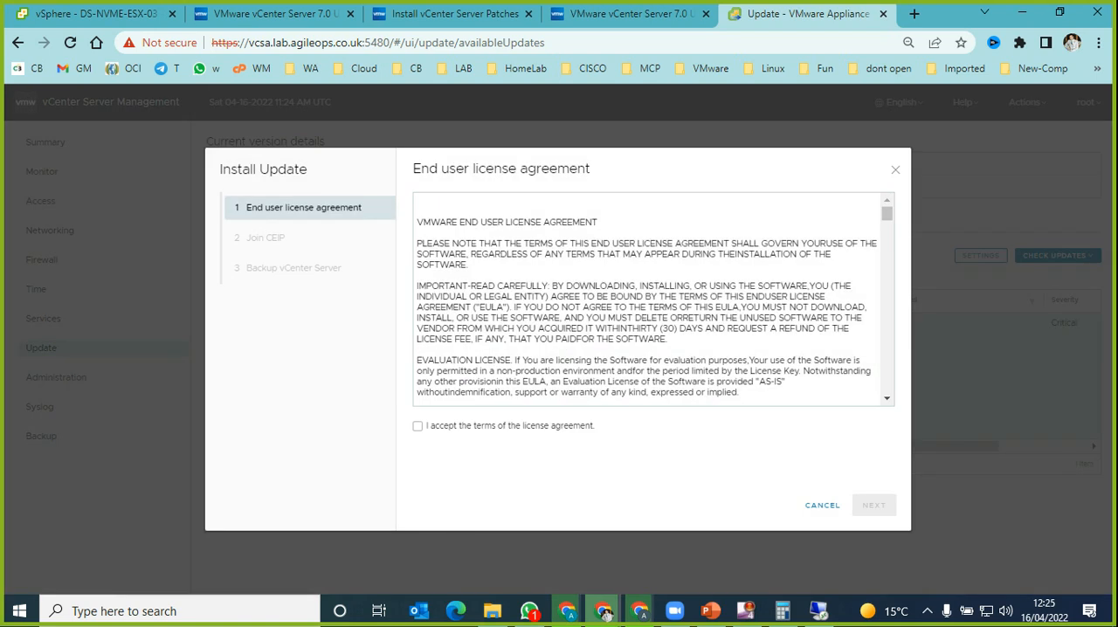
pyautogui.click(417, 426)
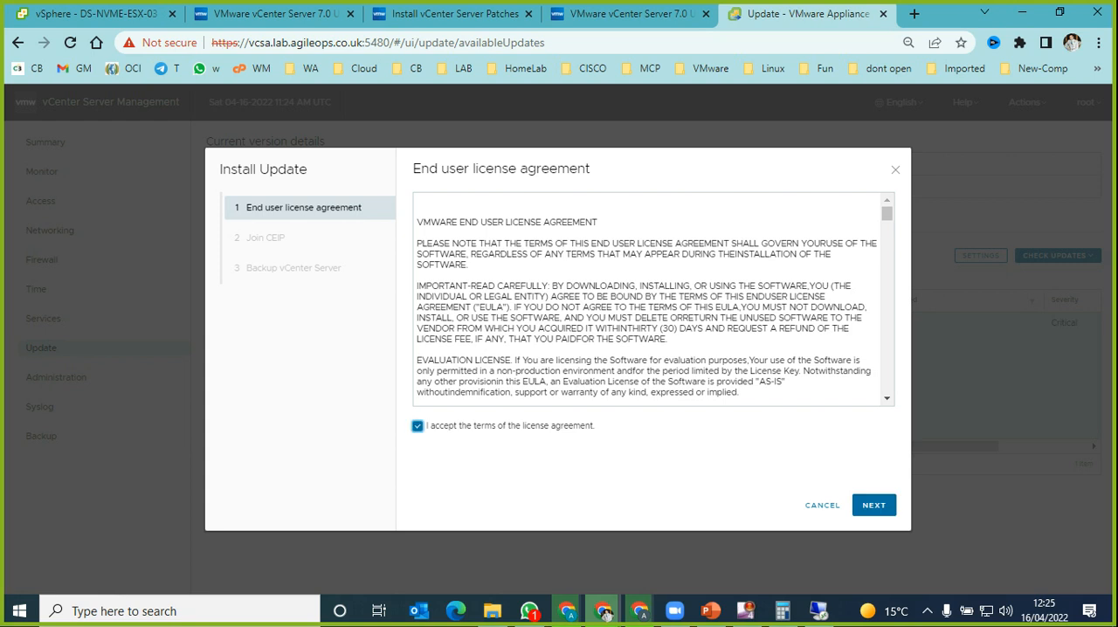
pyautogui.moveTo(886, 213); pyautogui.dragTo(886, 386)
pyautogui.click(874, 505)
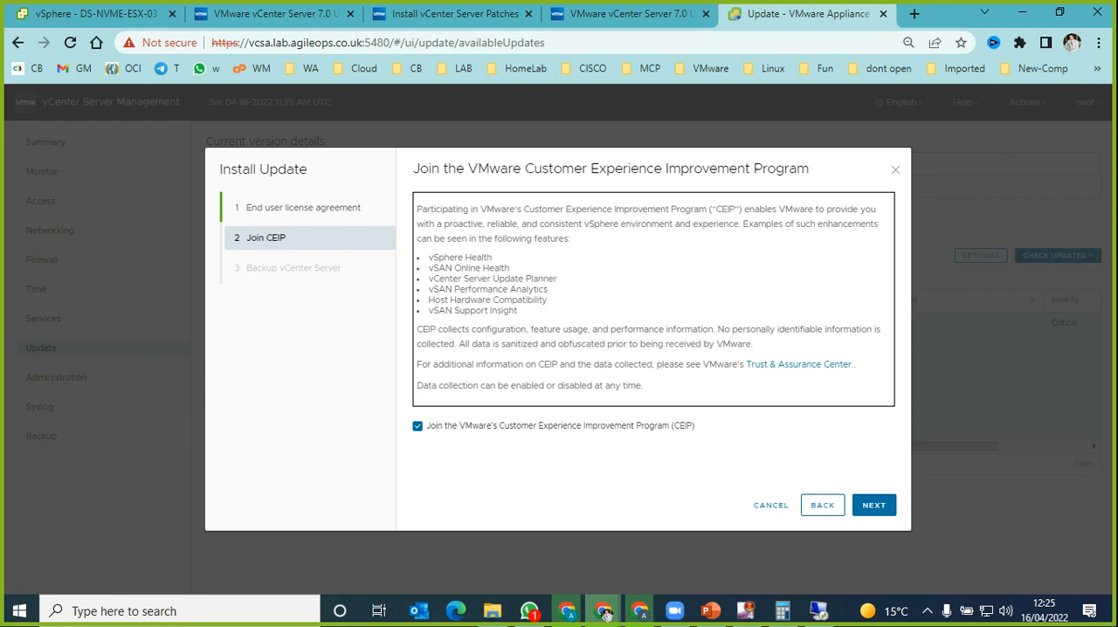
pyautogui.doubleClick(434, 426)
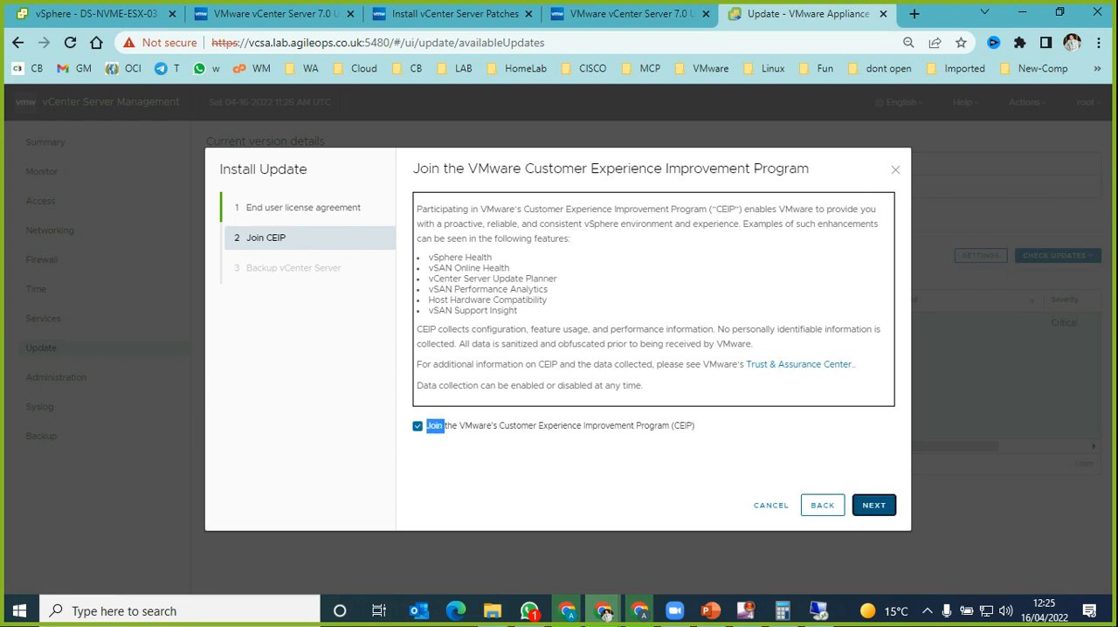
pyautogui.click(873, 505)
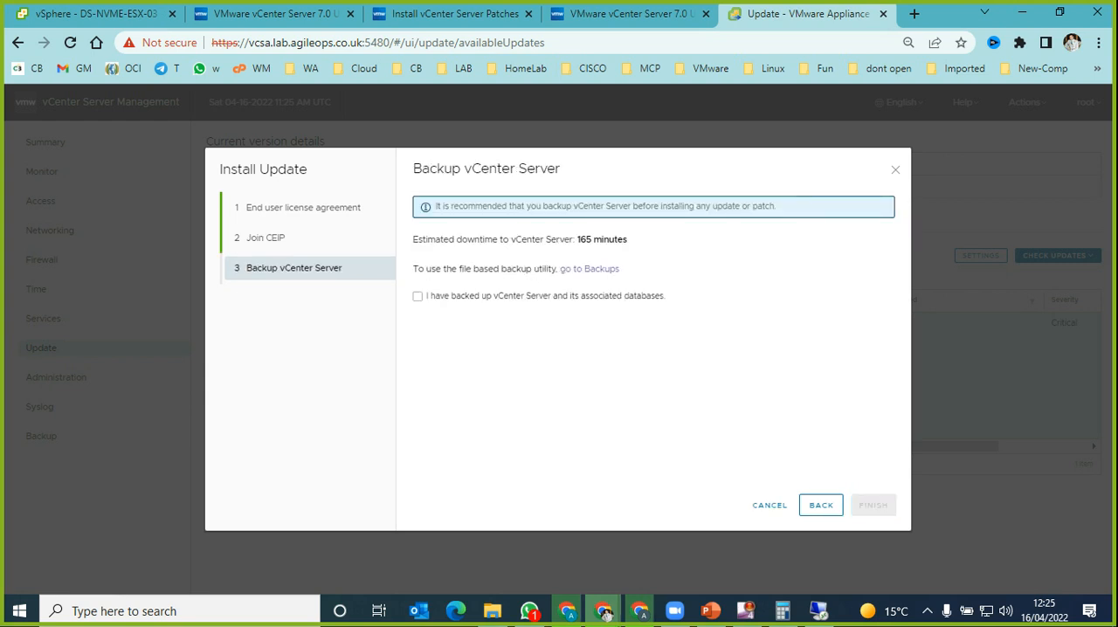
# Step: Check the estimated vCenter Server downtime, and look at the Full VM Restore wizard in the 10.10.10.253 remote session before returning to the update
pyautogui.moveTo(456, 239); pyautogui.dragTo(628, 240)
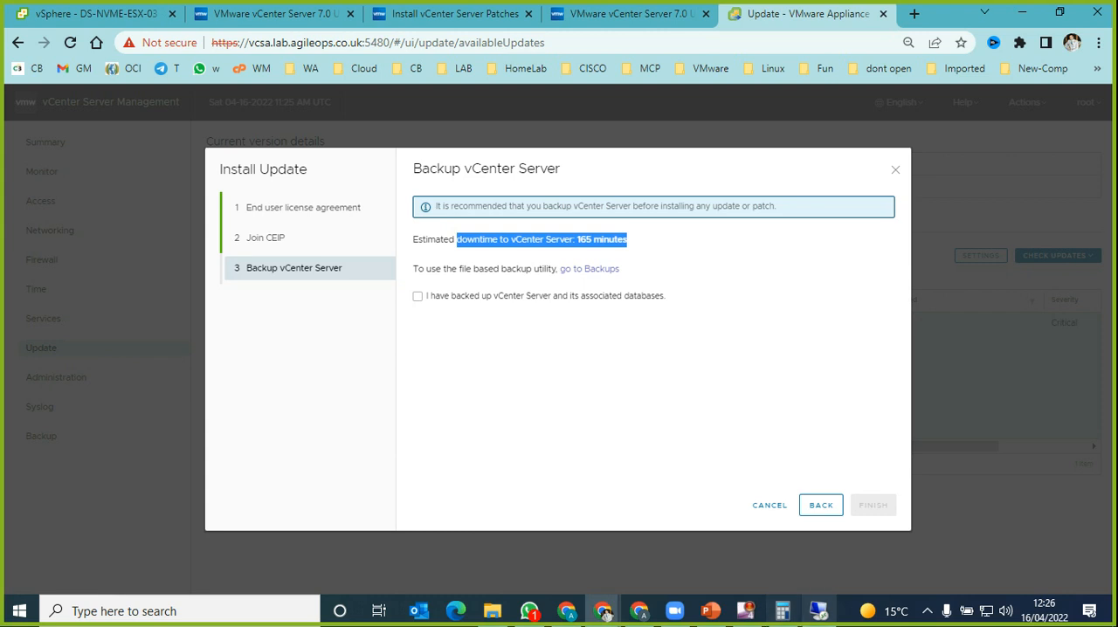
pyautogui.moveTo(818, 612)
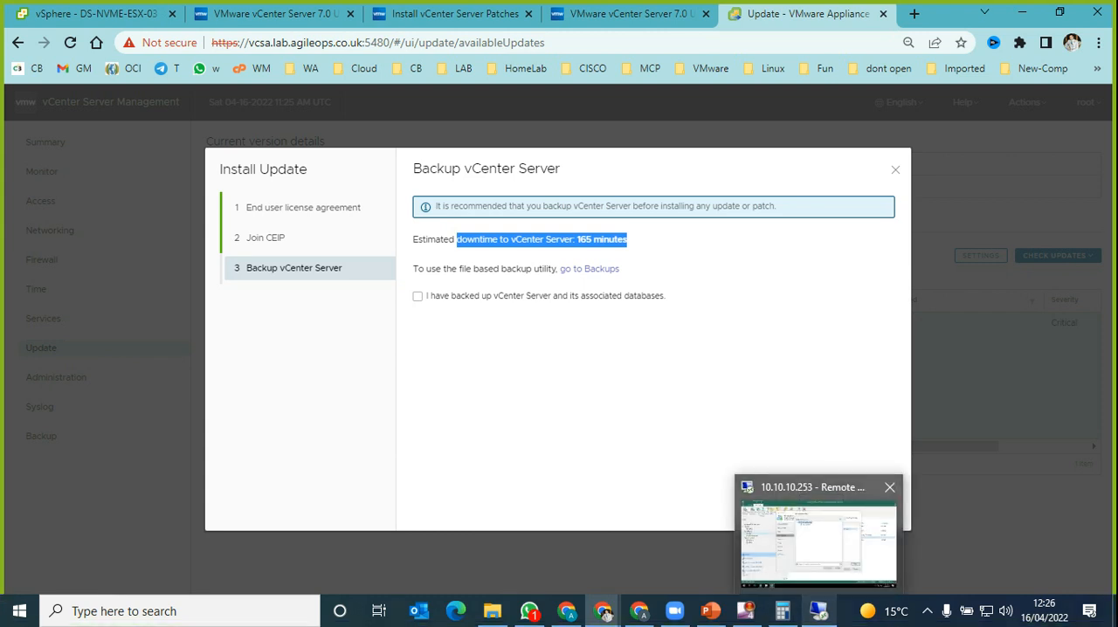
pyautogui.click(819, 537)
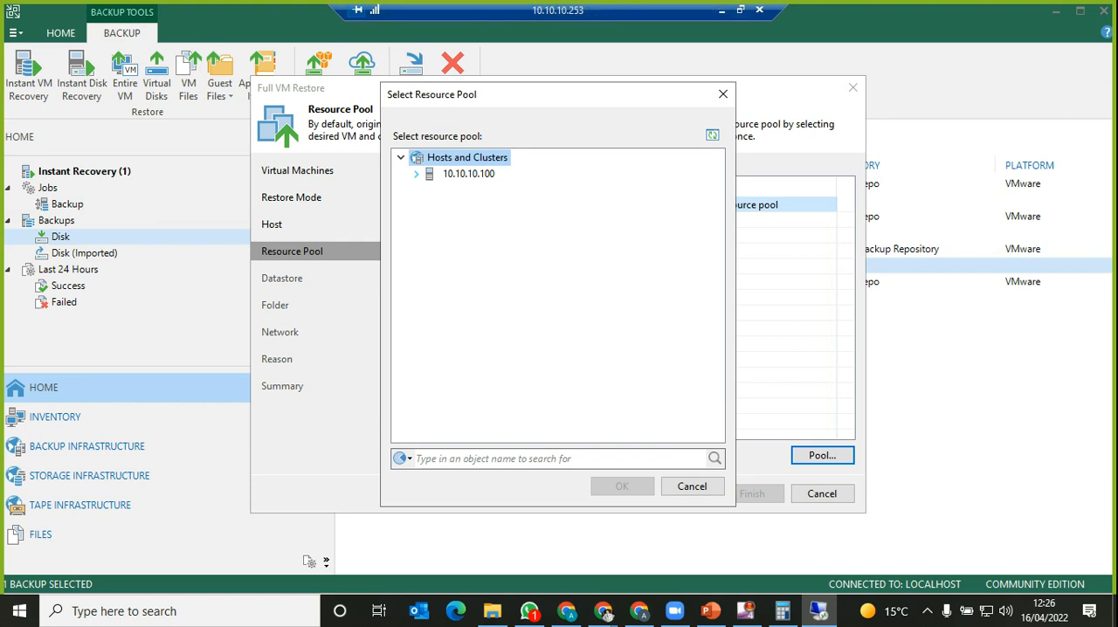
pyautogui.click(604, 611)
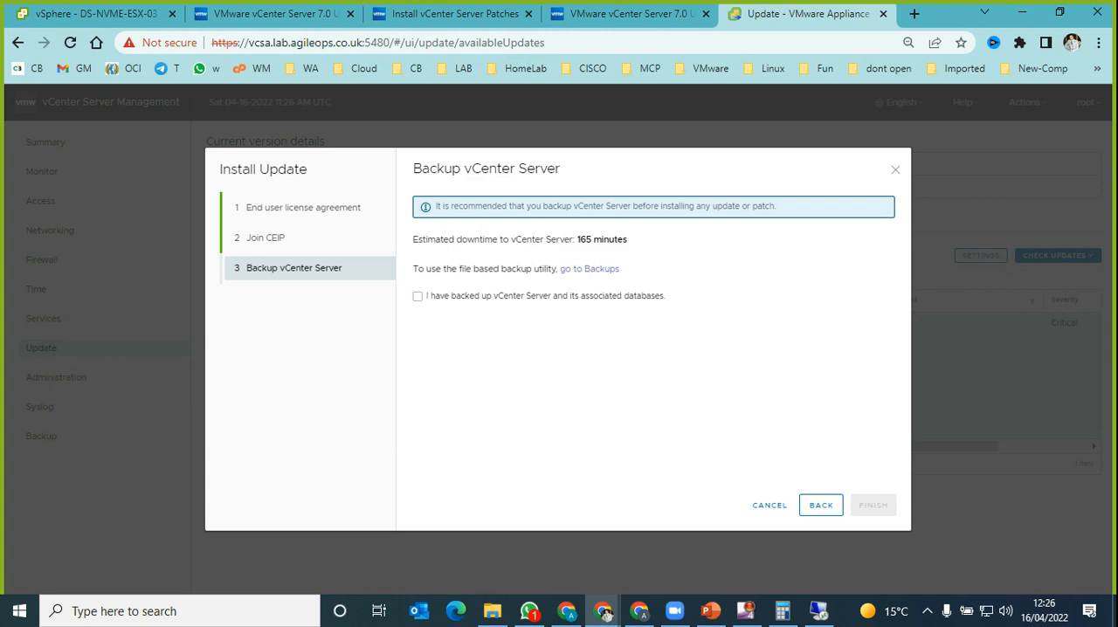
# Step: Confirm that vCenter Server and its associated databases are backed up, and finish the wizard to launch the update installation
pyautogui.click(418, 296)
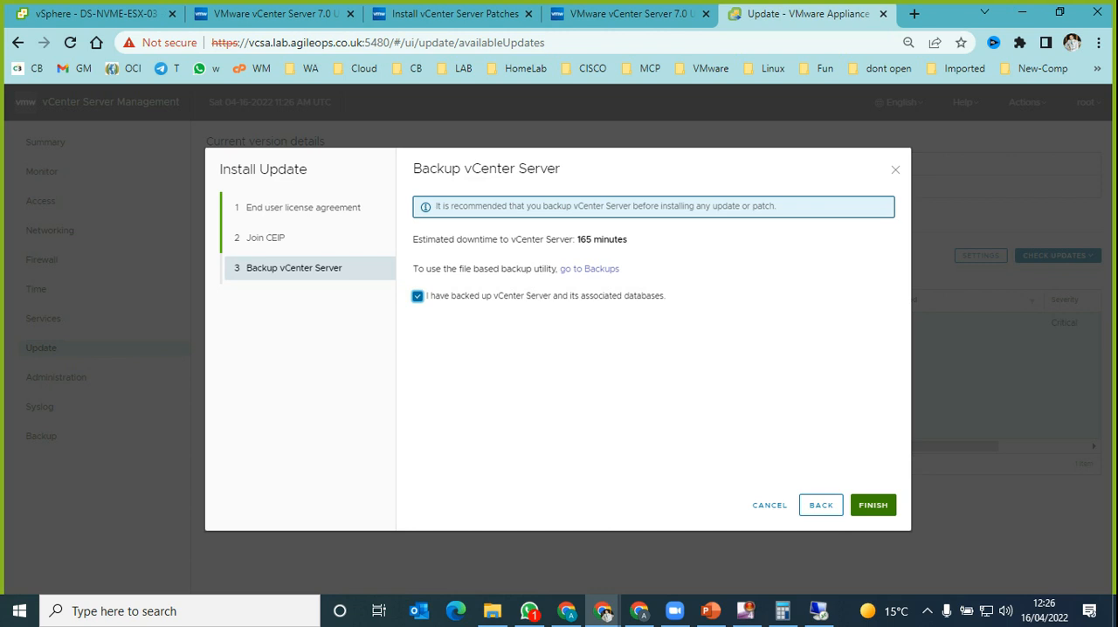
pyautogui.press('Tab')
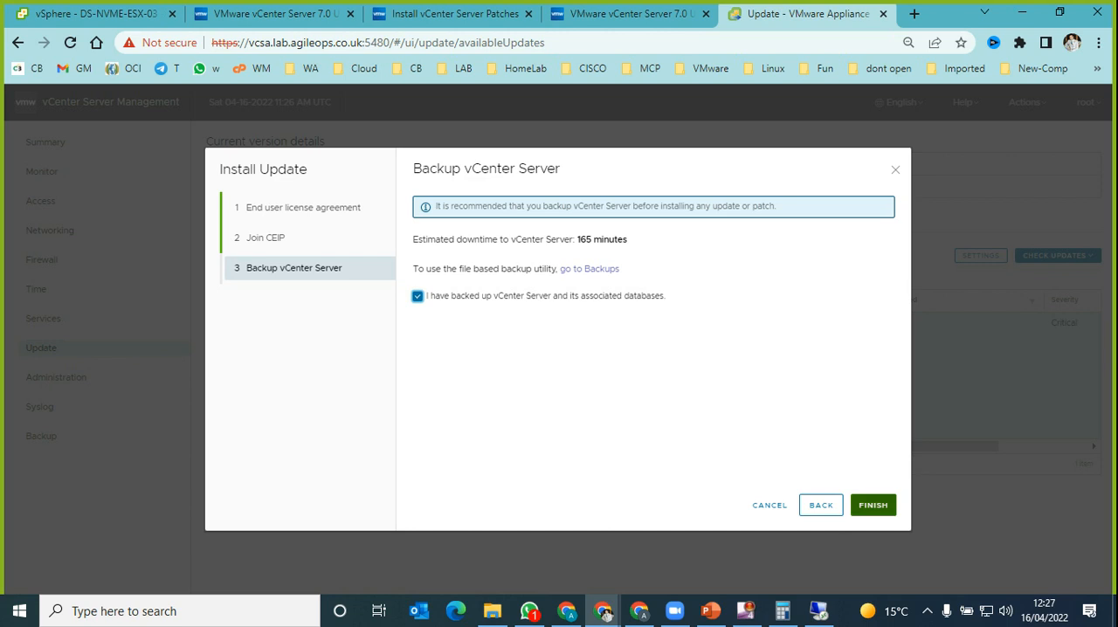
pyautogui.press('Return')
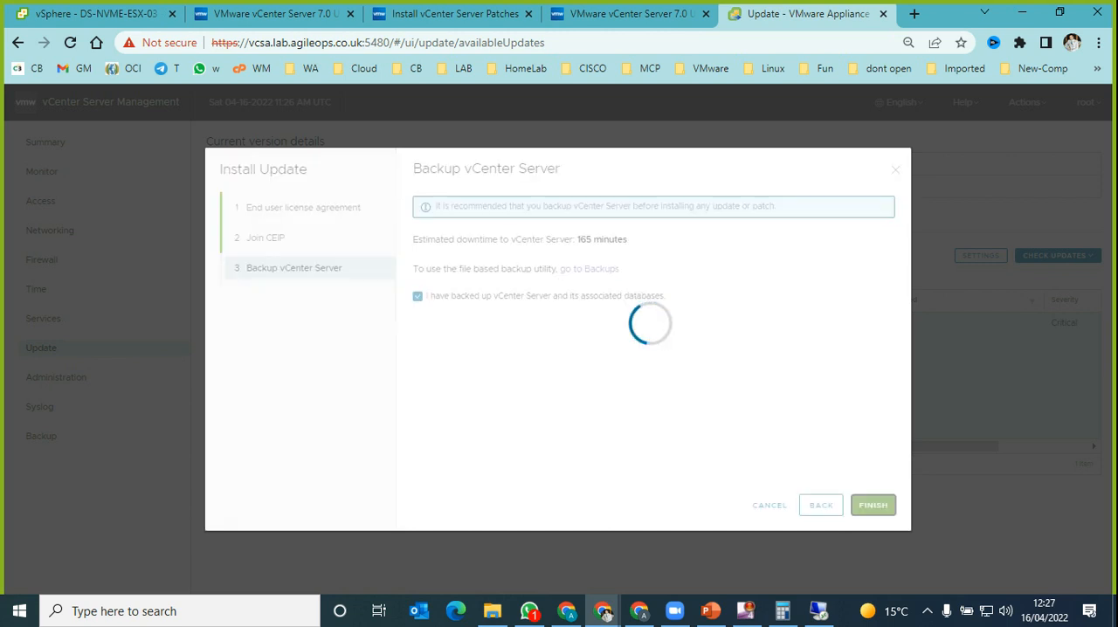
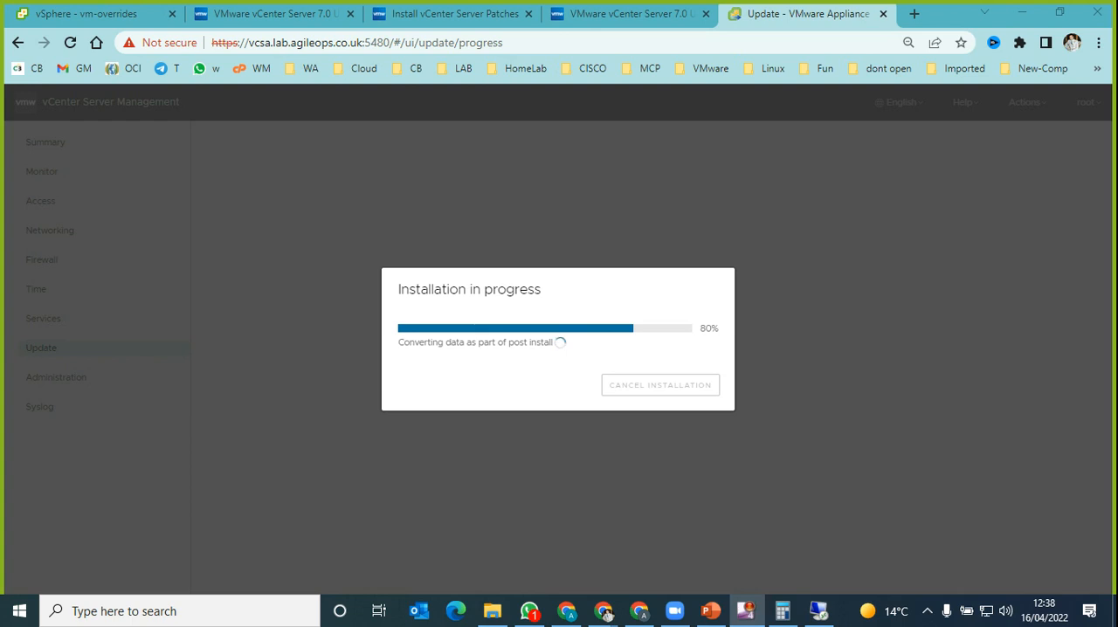
# Step: Check the vCenter inventory in the vSphere Client while the update installs, and glance over the release notes and patch installation instructions
pyautogui.click(87, 14)
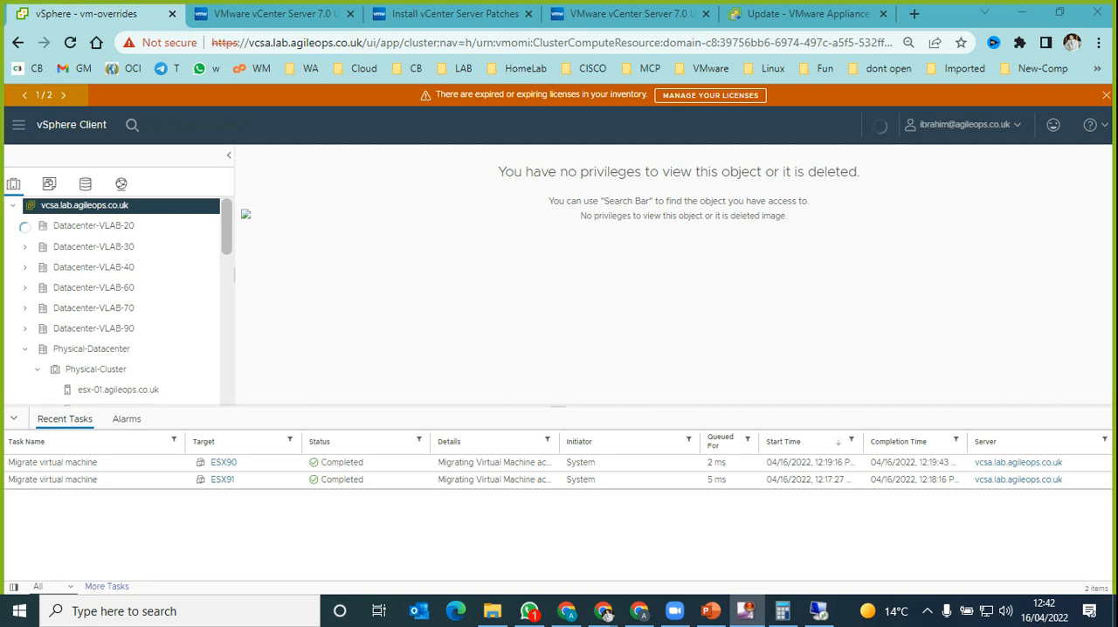
pyautogui.hotkey('ctrl', '4')
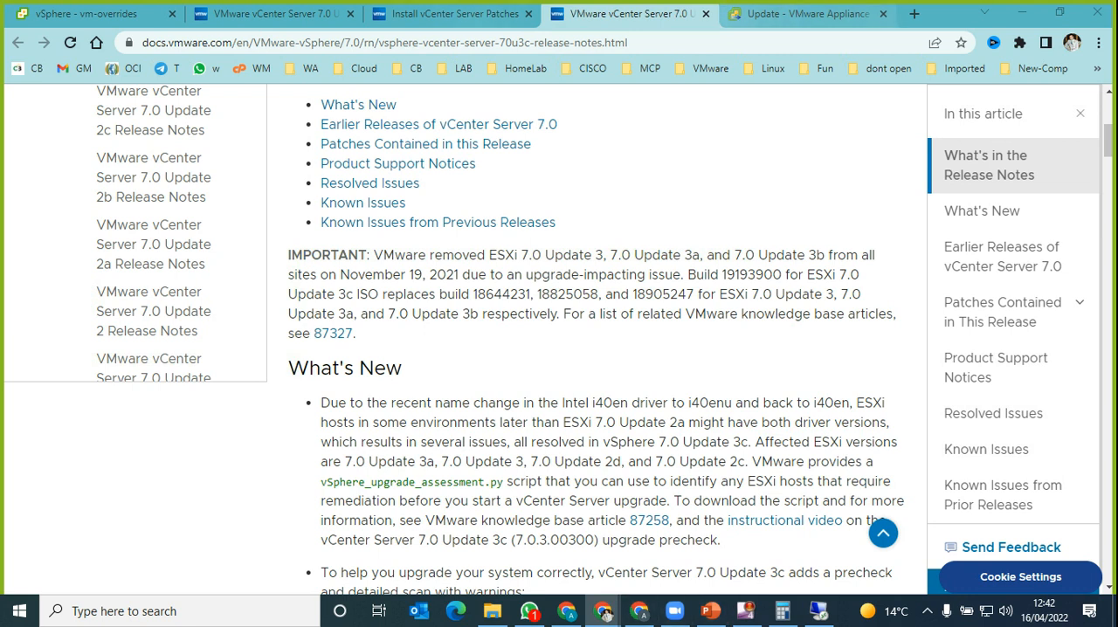
pyautogui.click(454, 13)
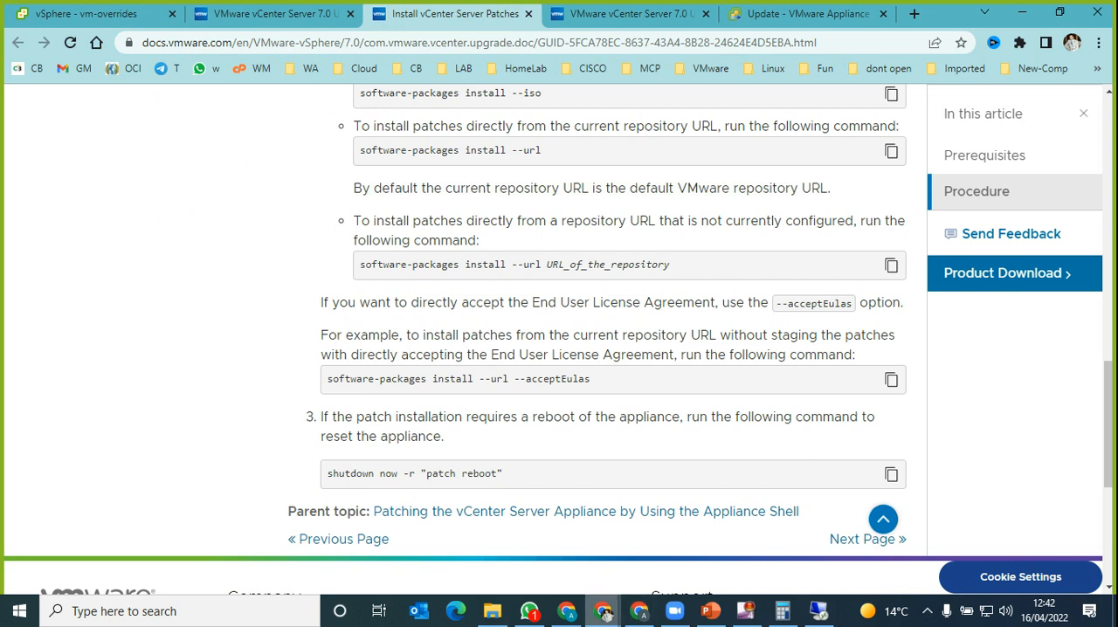
# Step: Switch to the browser window with the VMware Customer Connect page and bring it onto the current screen
pyautogui.click(603, 611)
pyautogui.write('c')
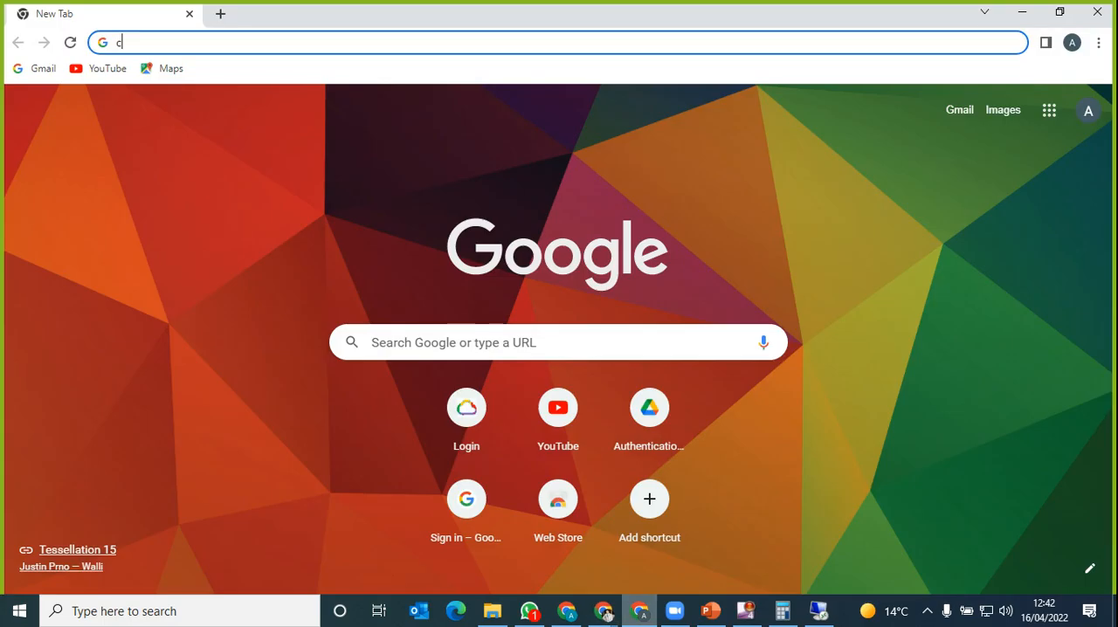
pyautogui.click(604, 611)
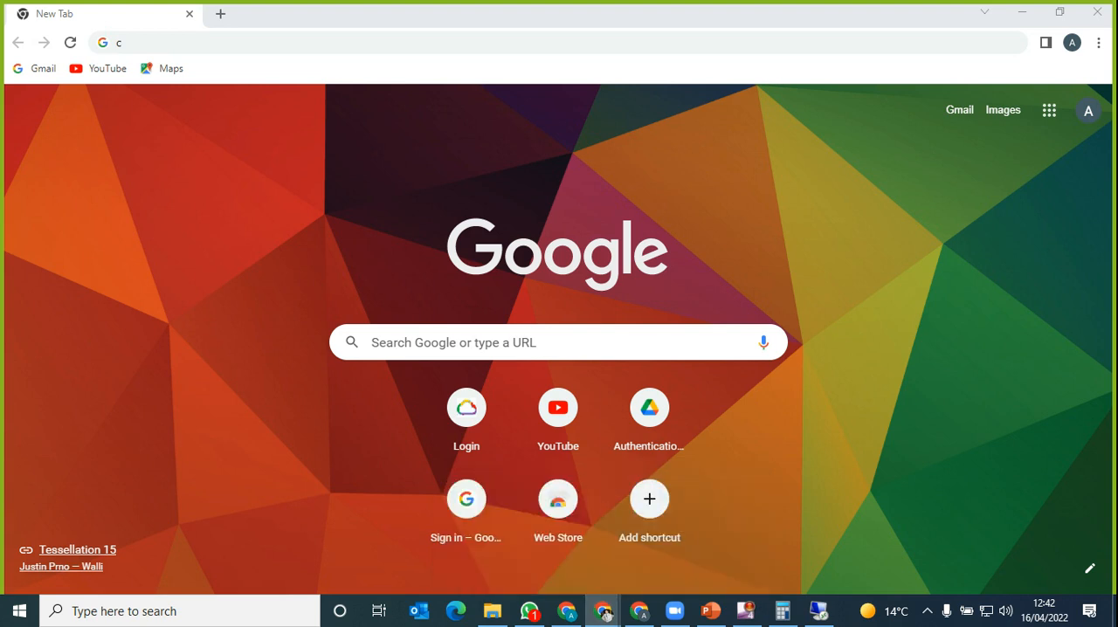
pyautogui.click(603, 610)
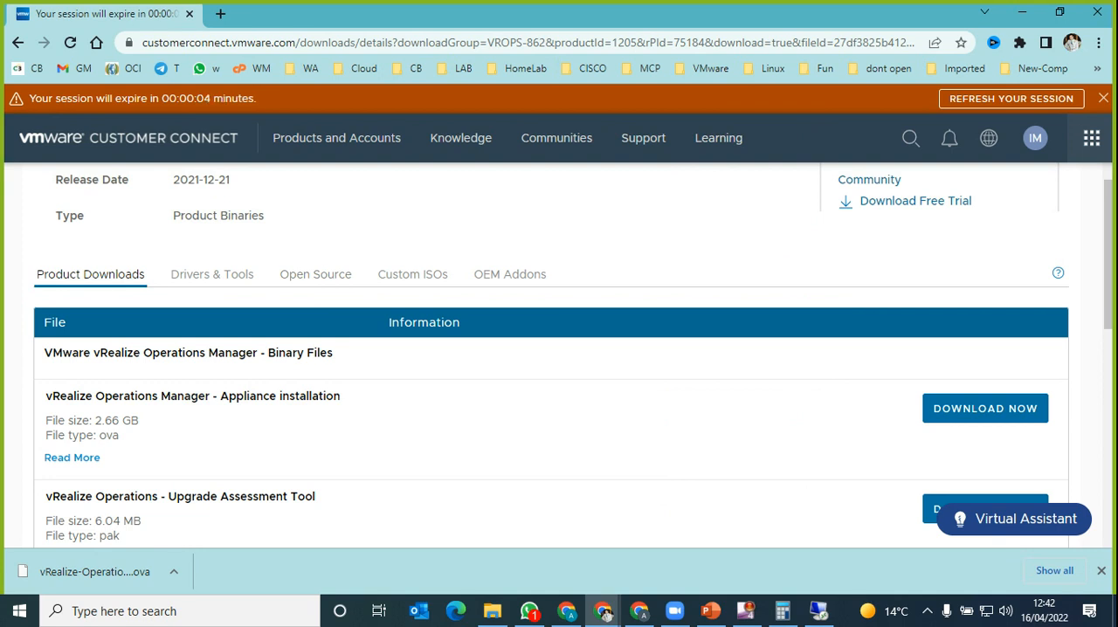
pyautogui.scroll(3, 557, 355)
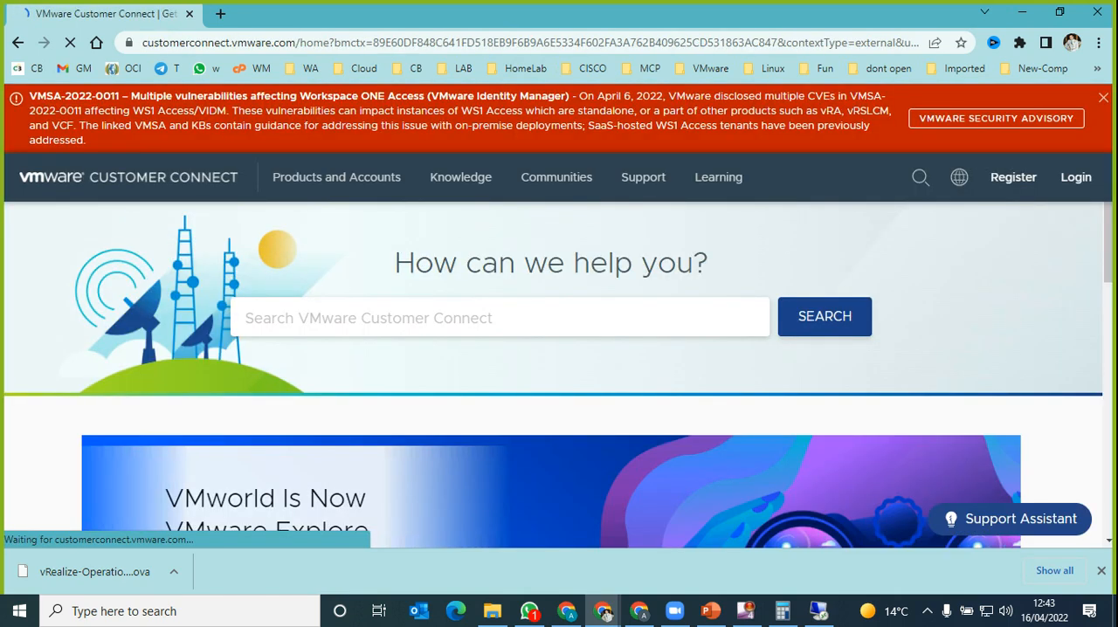
pyautogui.click(604, 613)
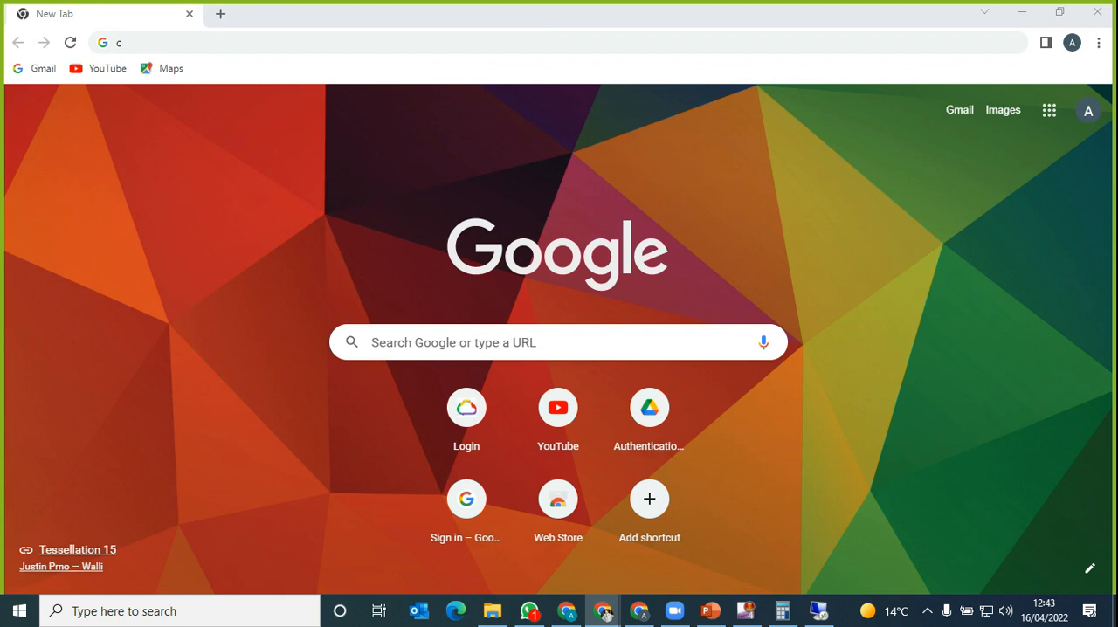
pyautogui.moveTo(593, 0); pyautogui.dragTo(568, 80)
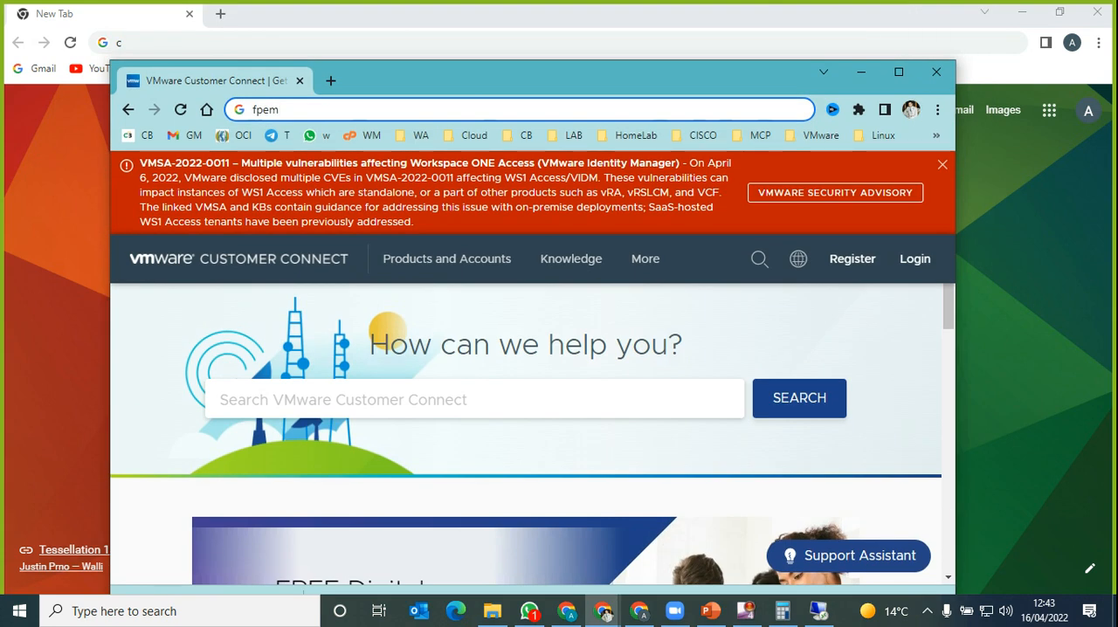
# Step: Search Google for "download esx dell oem"
pyautogui.press('BackSpace')
pyautogui.press('BackSpace')
pyautogui.press('BackSpace')
pyautogui.press('BackSpace')
pyautogui.write('fo')
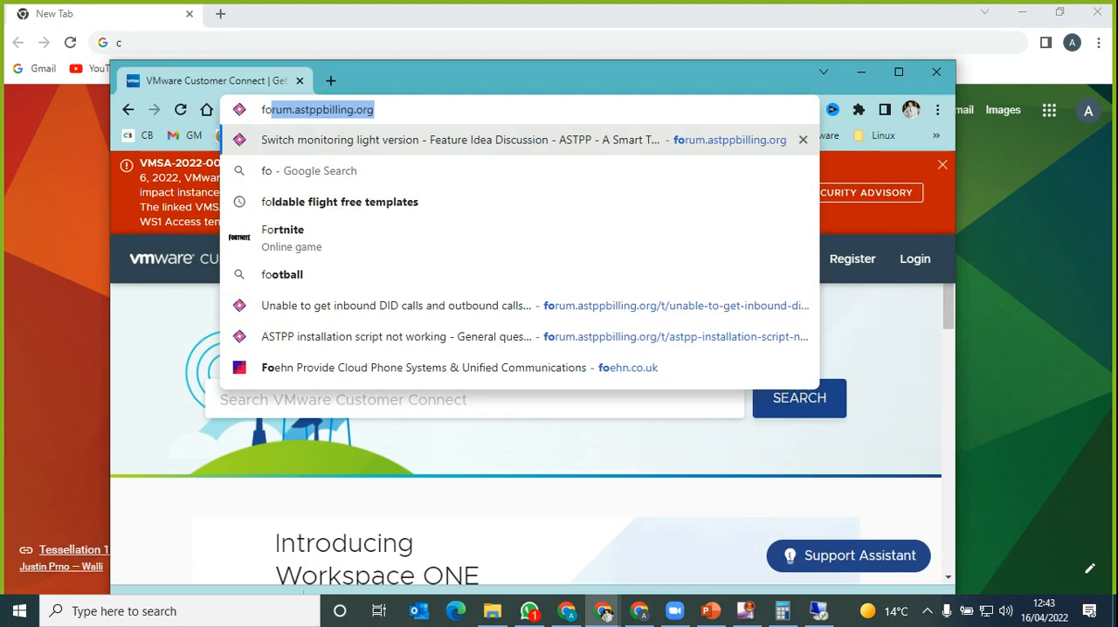
pyautogui.press('BackSpace')
pyautogui.press('BackSpace')
pyautogui.press('BackSpace')
pyautogui.write('fo')
pyautogui.press('BackSpace')
pyautogui.press('BackSpace')
pyautogui.press('BackSpace')
pyautogui.write('d')
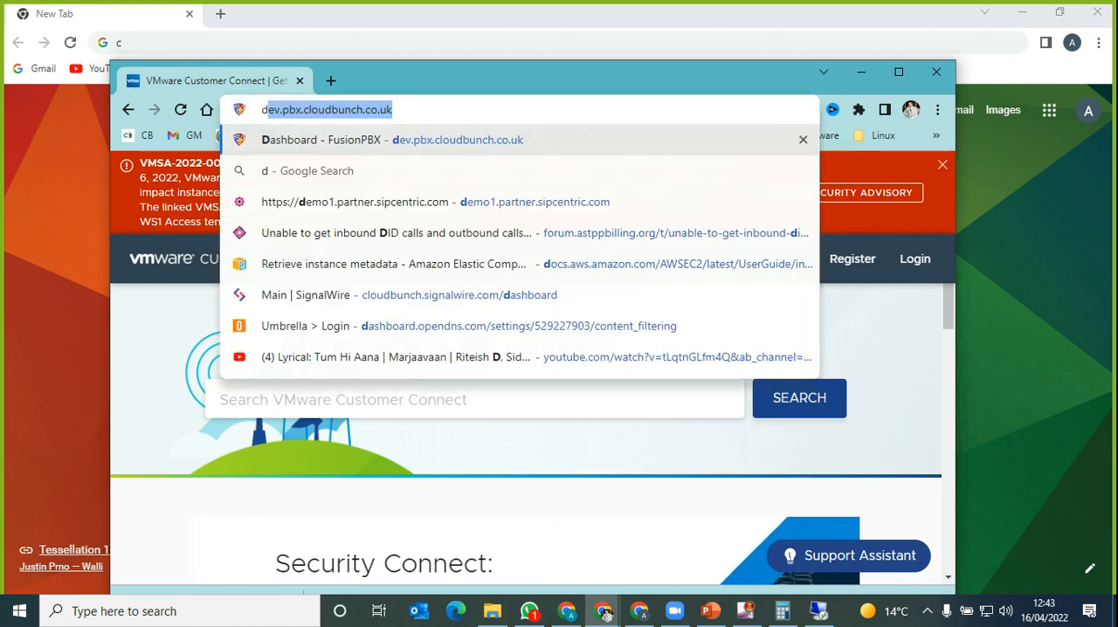
pyautogui.write('ownload o')
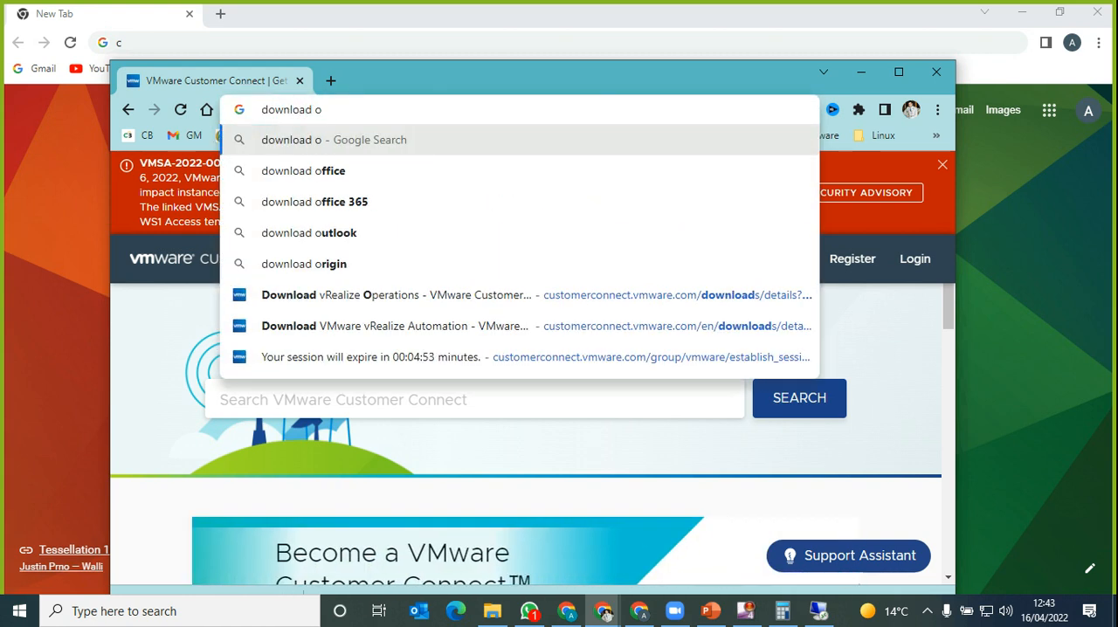
pyautogui.press('BackSpace')
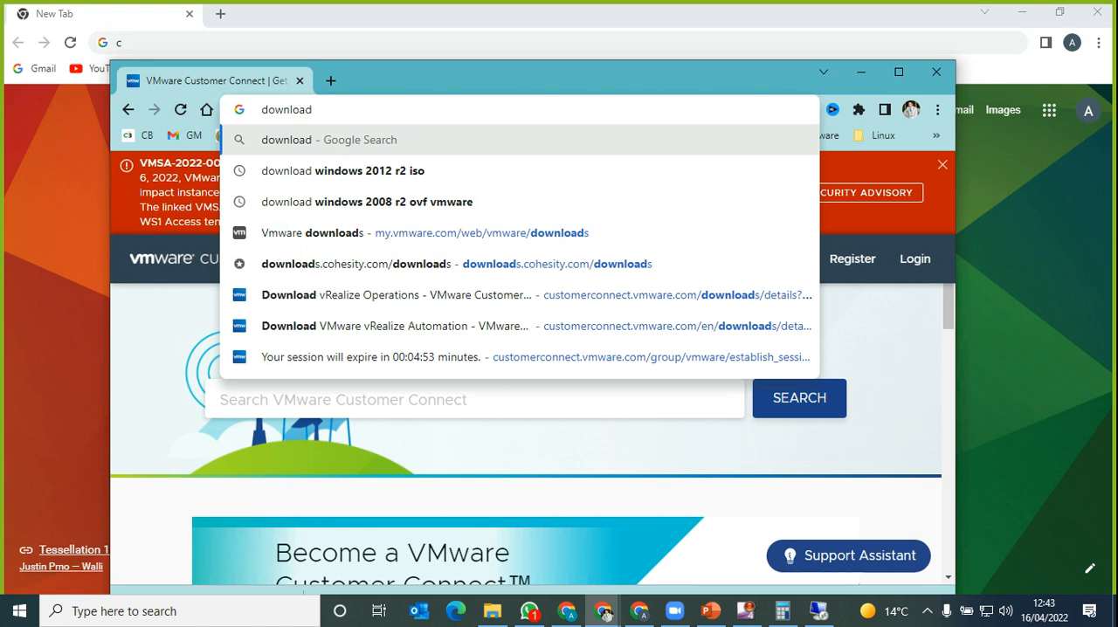
pyautogui.write('esx ')
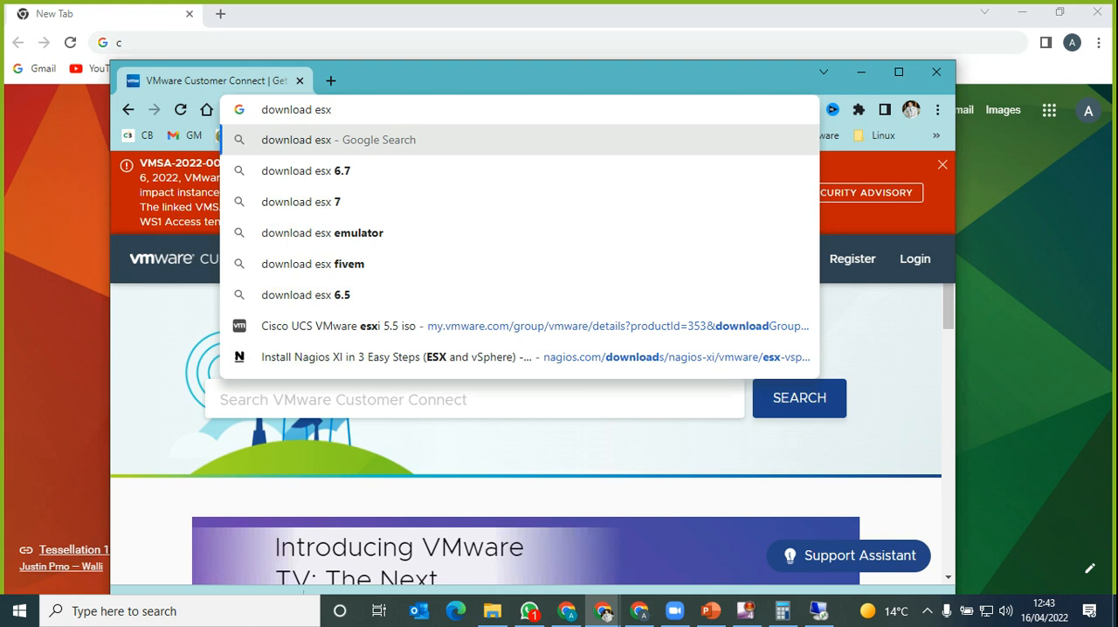
pyautogui.write('dell ')
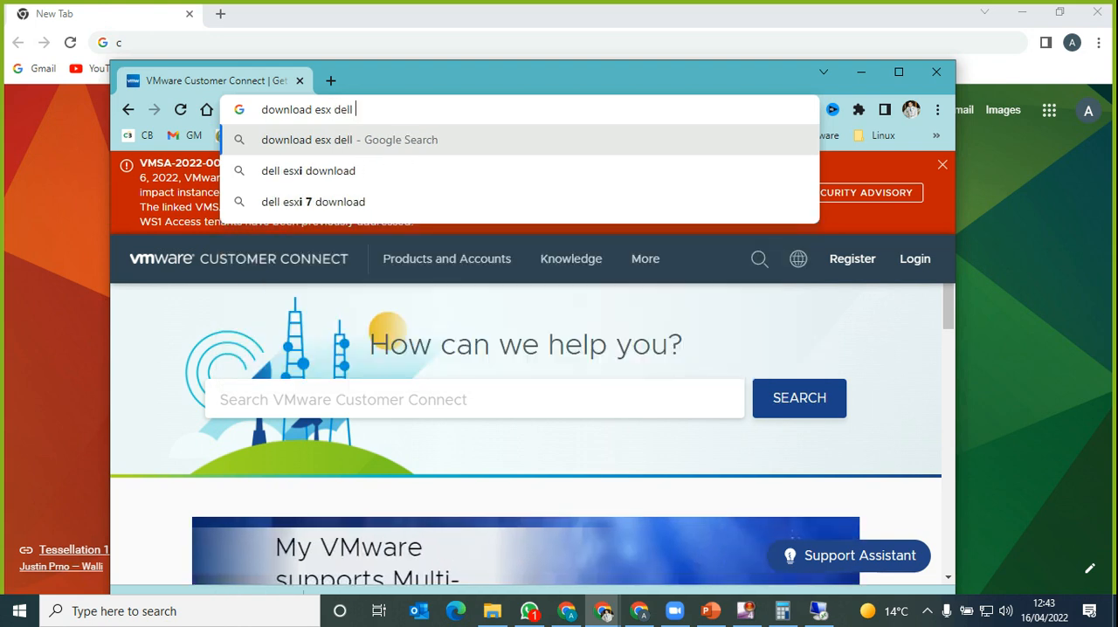
pyautogui.write('oem')
pyautogui.press('Return')
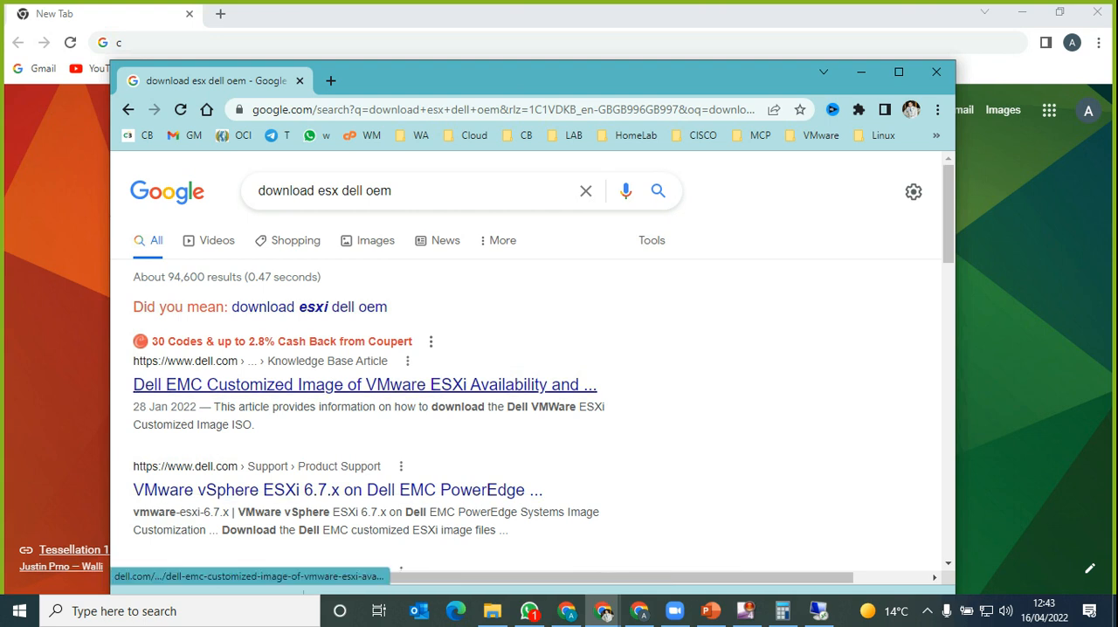
# Step: Open the Dell EMC Customized Image of VMware ESXi article, dismiss the cash back offer, and find the step by step instructions
pyautogui.click(364, 385)
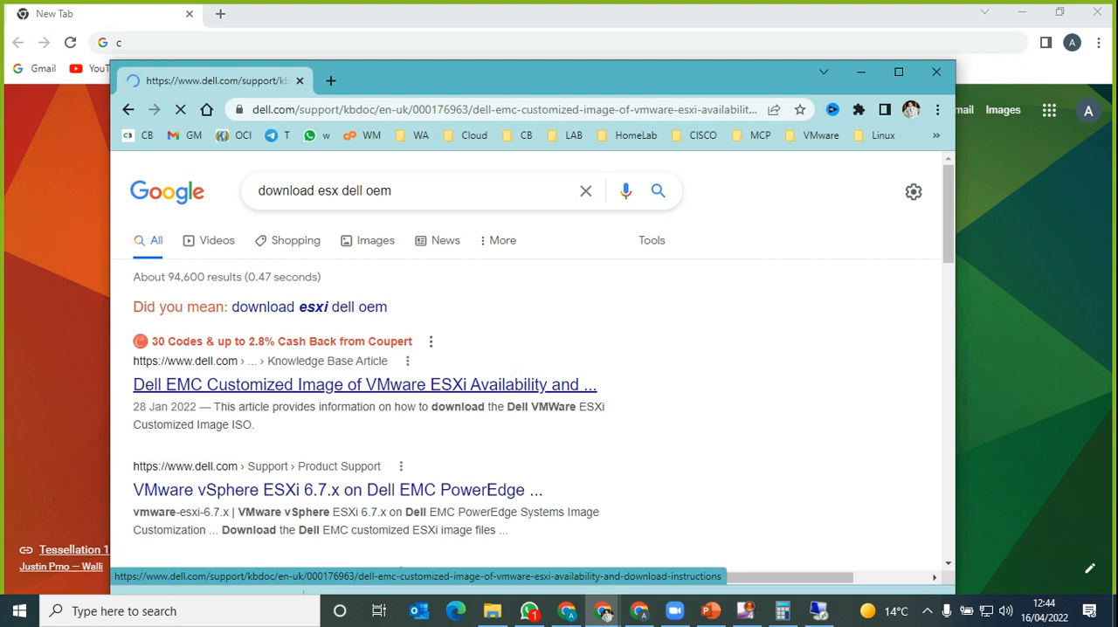
pyautogui.scroll(-4, 525, 367)
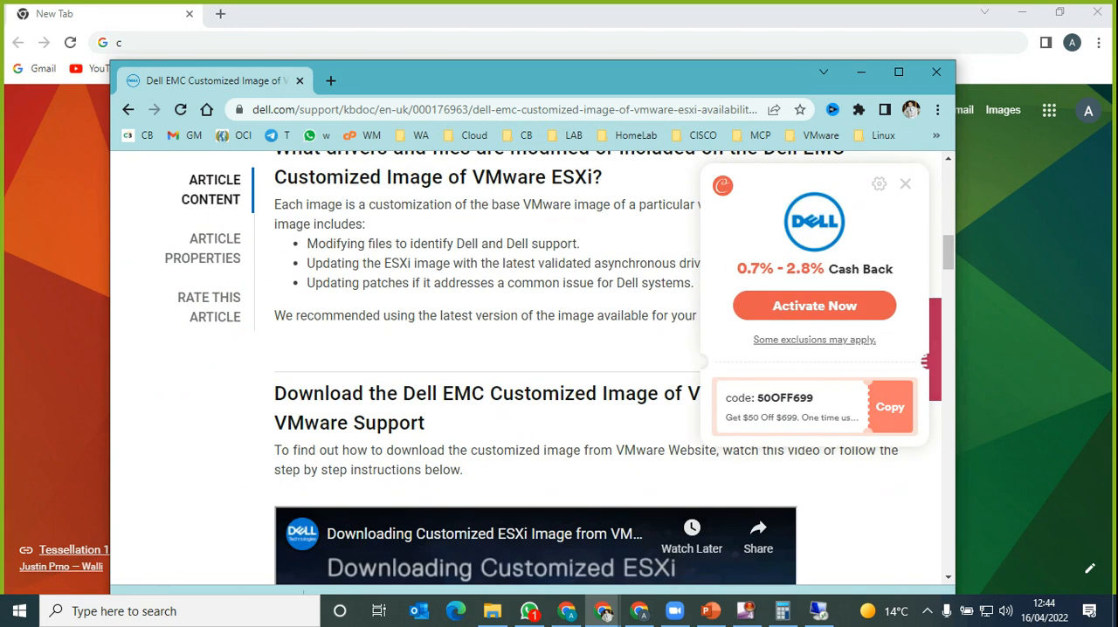
pyautogui.click(906, 184)
pyautogui.scroll(-3, 525, 368)
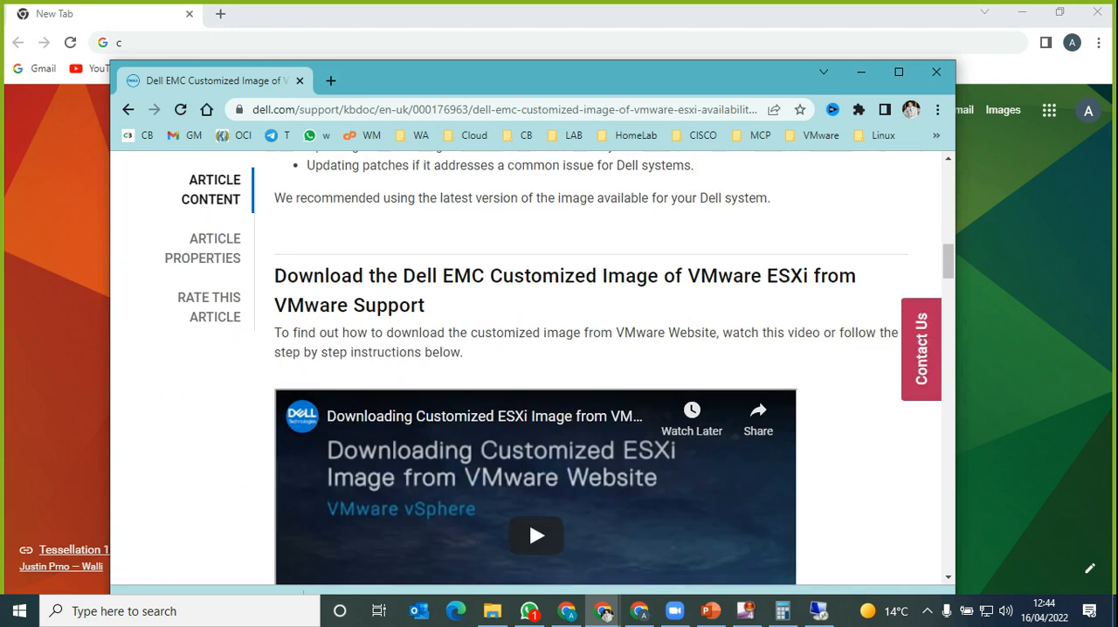
pyautogui.scroll(-5, 525, 368)
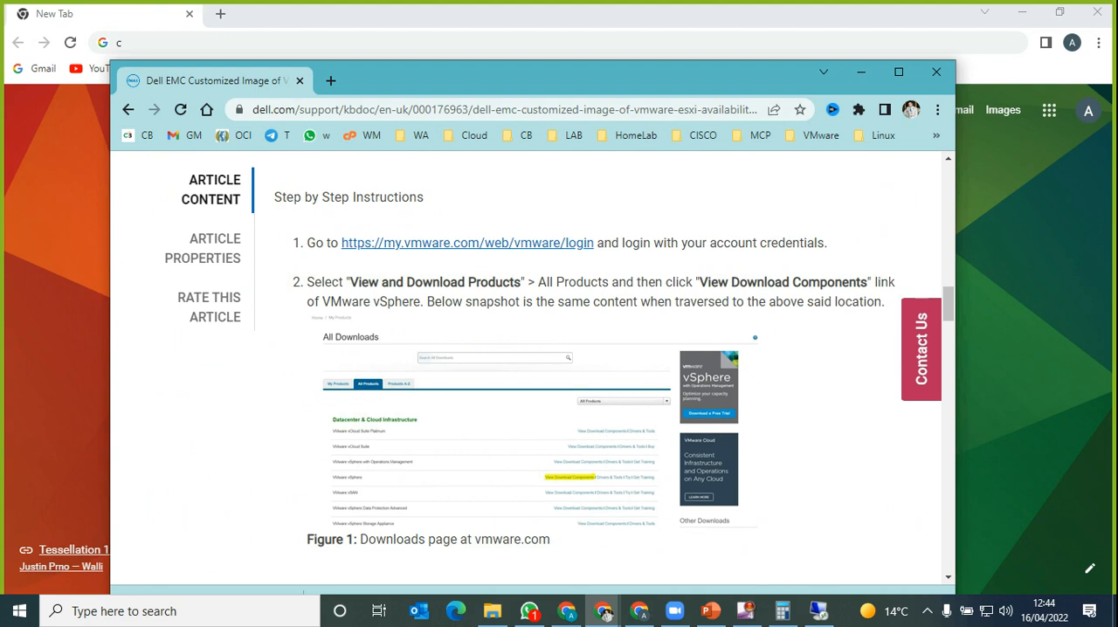
# Step: Read the Dell article enlarged to 150% in a maximized window, examining the version selection and Custom ISOs download steps
pyautogui.press('super+Up')
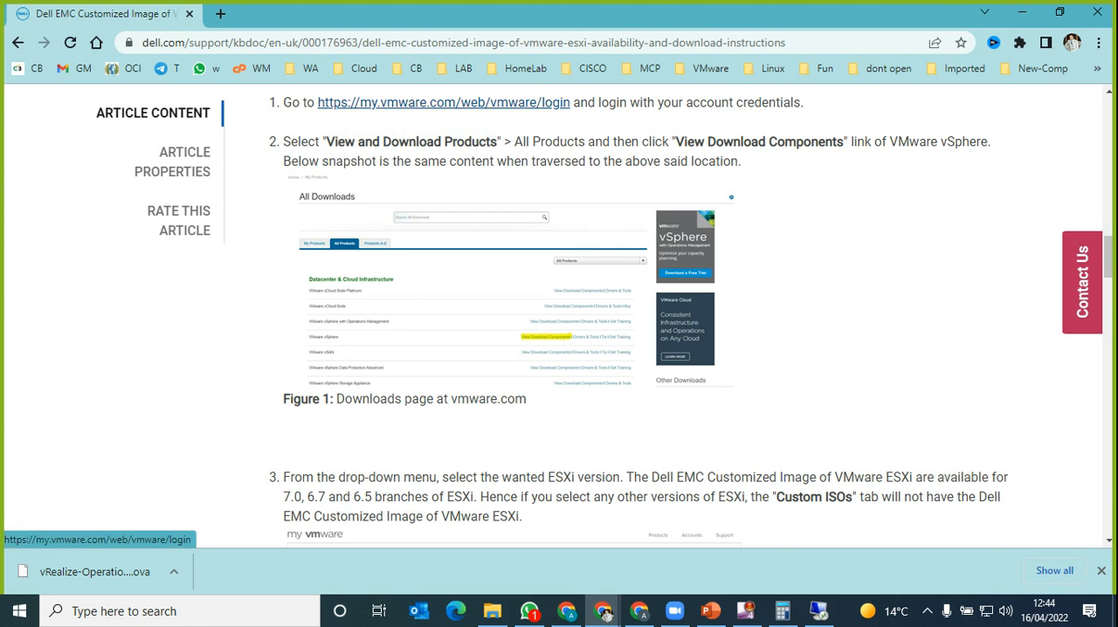
pyautogui.hotkey('ctrl', '+')
pyautogui.hotkey('ctrl', '+')
pyautogui.hotkey('ctrl', '+')
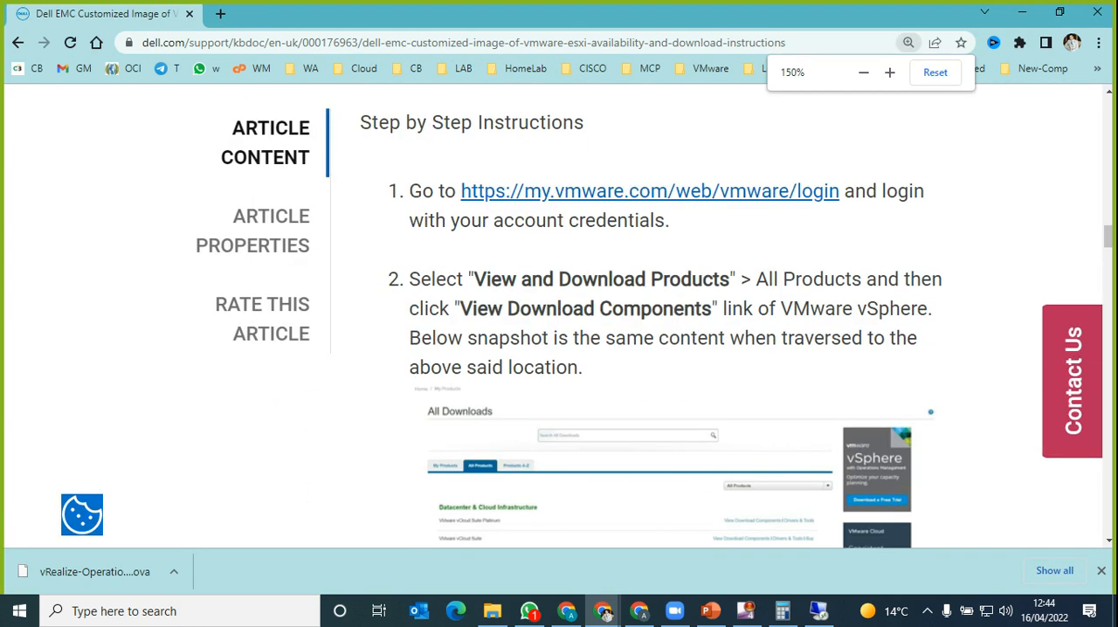
pyautogui.scroll(-3, 646, 349)
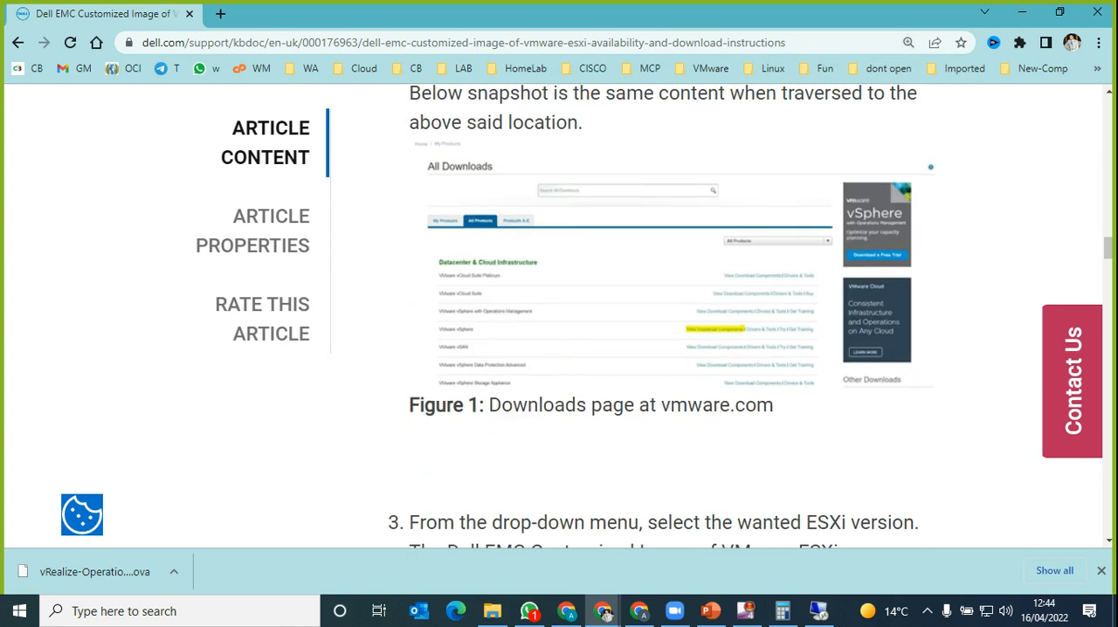
pyautogui.scroll(-4, 646, 349)
pyautogui.scroll(-2, 646, 350)
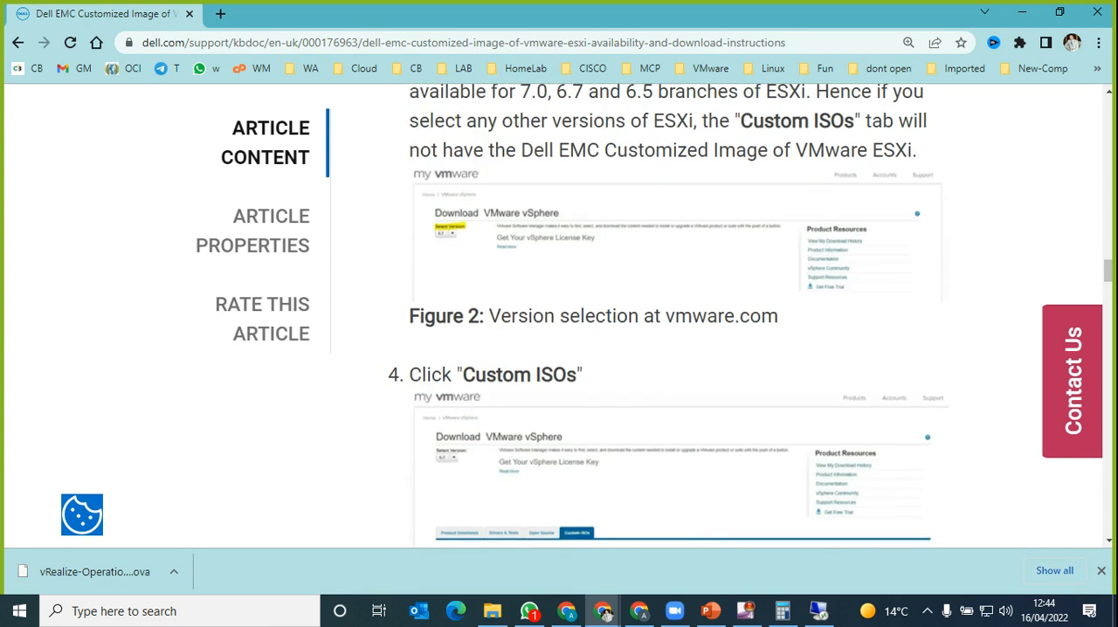
pyautogui.scroll(1, 646, 349)
pyautogui.scroll(-4, 646, 350)
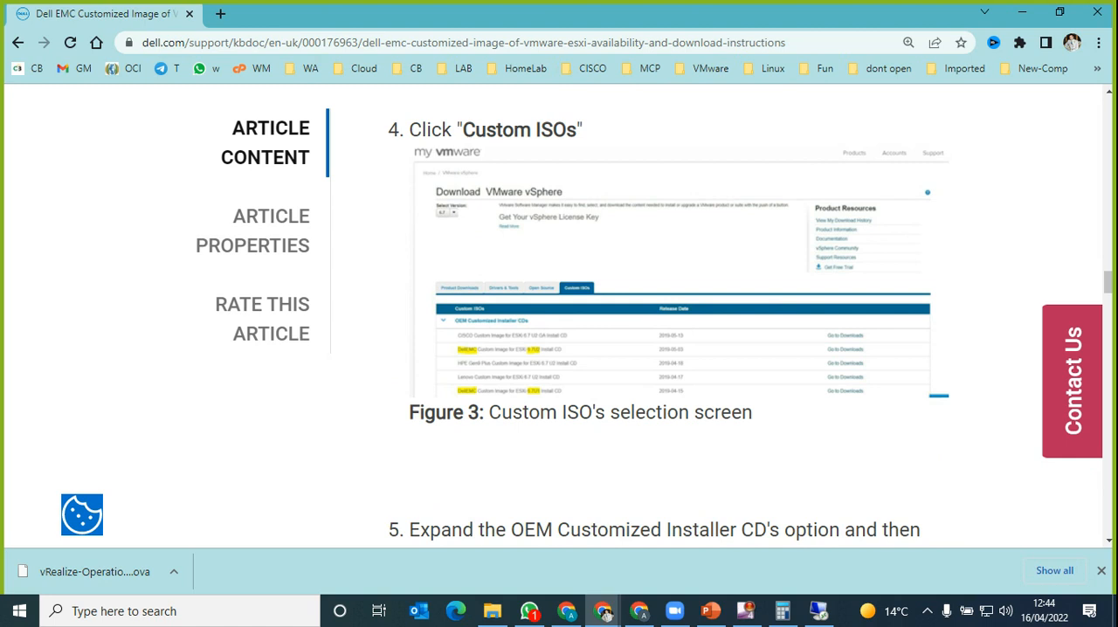
pyautogui.scroll(-1, 646, 349)
pyautogui.scroll(-1, 646, 349)
pyautogui.scroll(16, 646, 349)
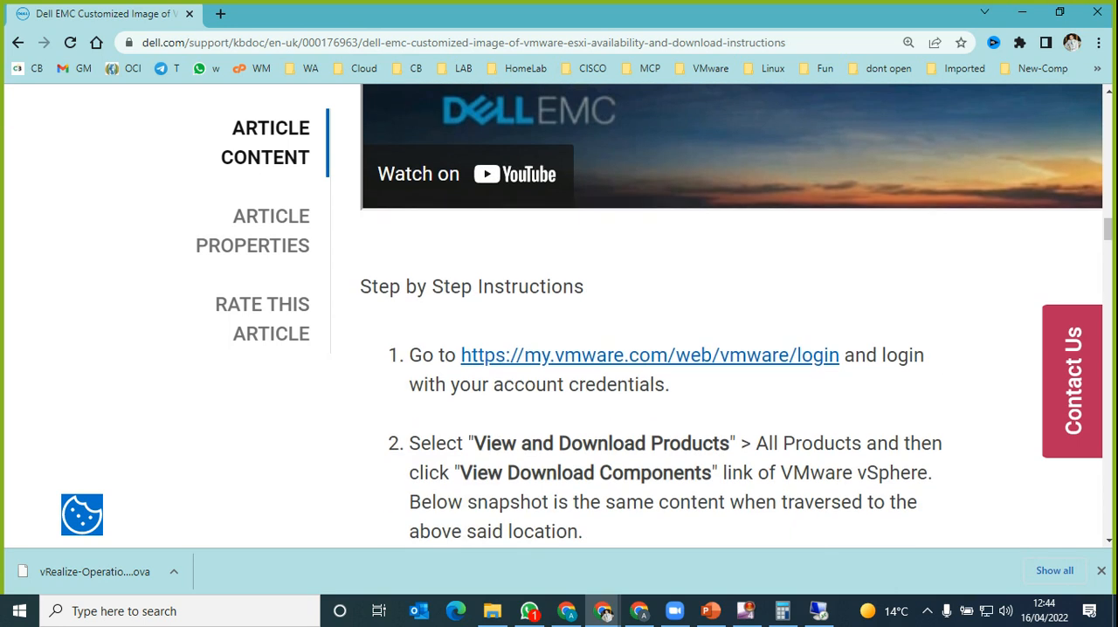
pyautogui.scroll(3, 646, 349)
pyautogui.scroll(-2, 646, 349)
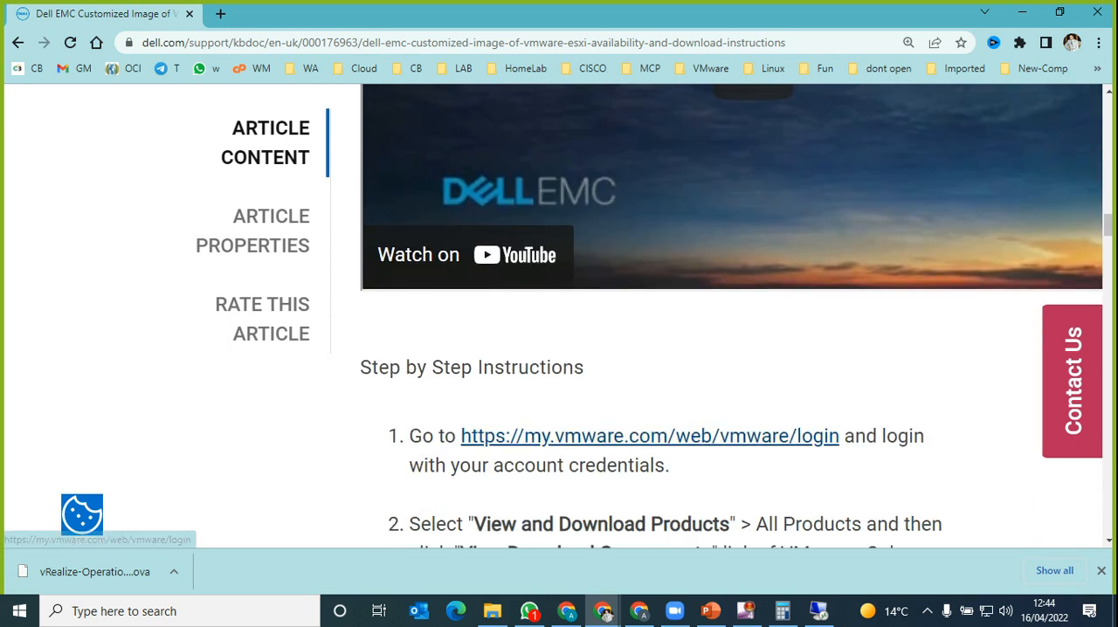
# Step: Follow the article's my.vmware.com login link to VMware Customer Connect and keep that browser window maximized on the current screen
pyautogui.click(648, 436)
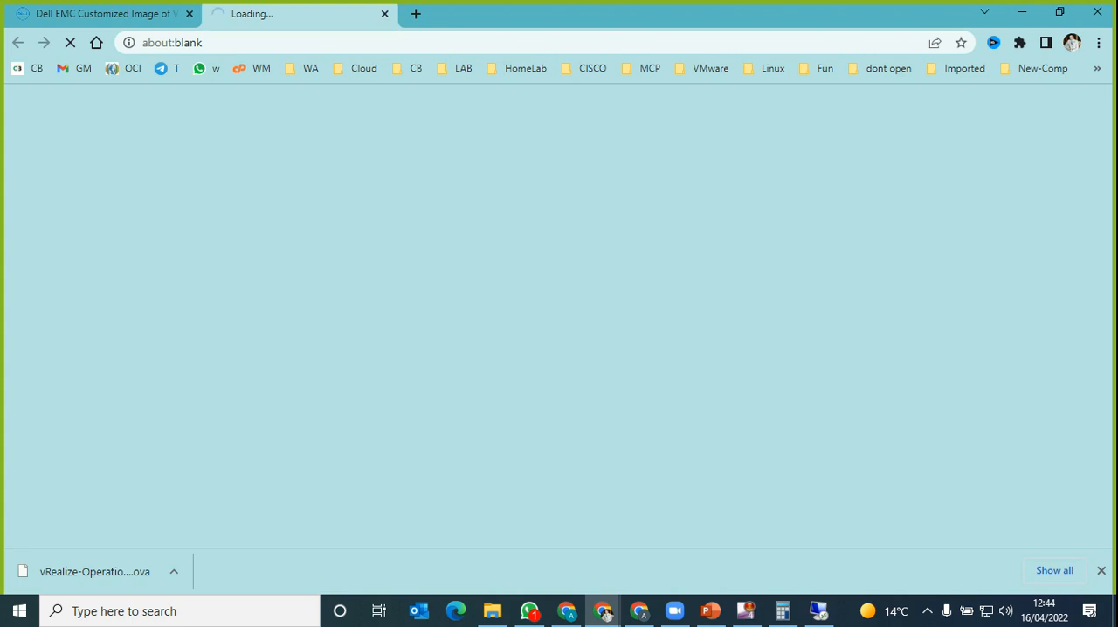
pyautogui.click(603, 611)
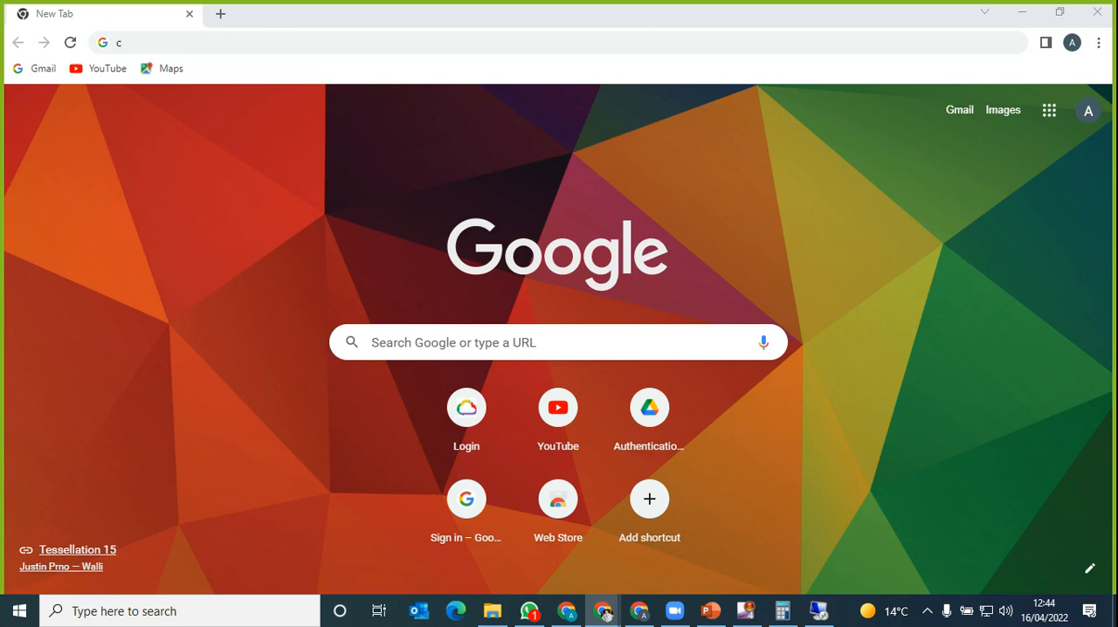
pyautogui.moveTo(707, 1); pyautogui.dragTo(655, 85)
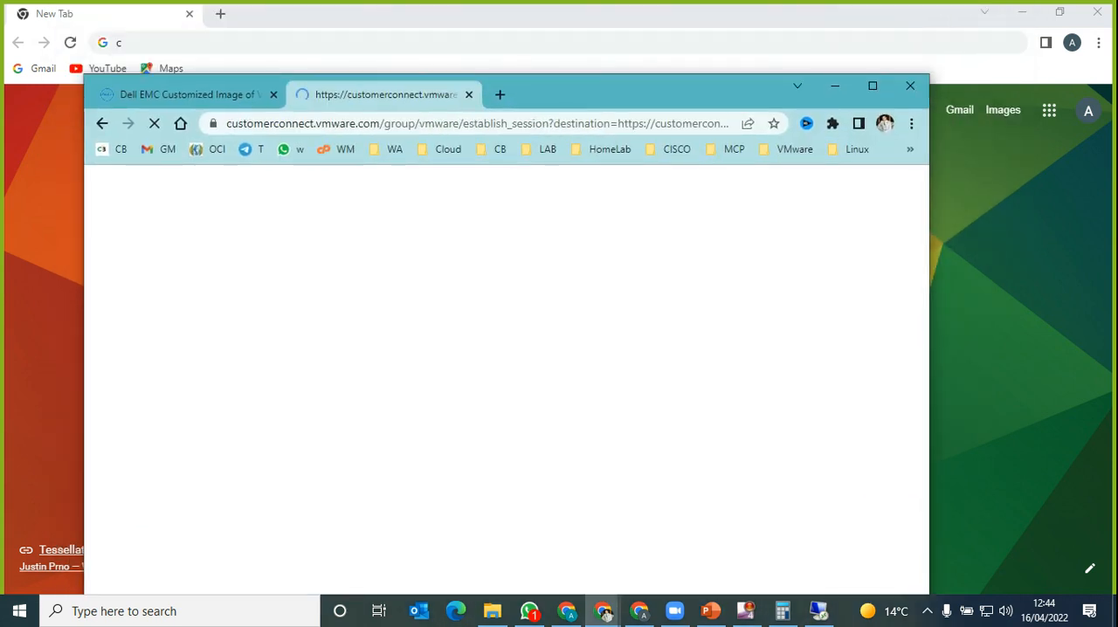
pyautogui.doubleClick(655, 86)
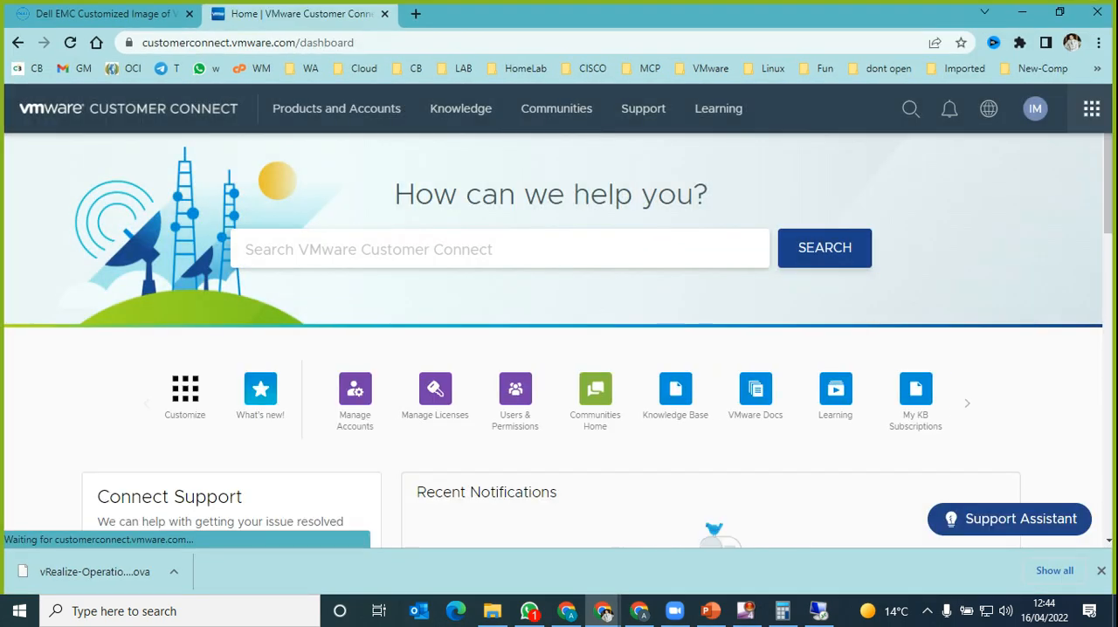
# Step: Open VMware's Trial and Free Solutions page from Customer Connect and go to the VMware vSphere free trial download
pyautogui.moveTo(337, 110)
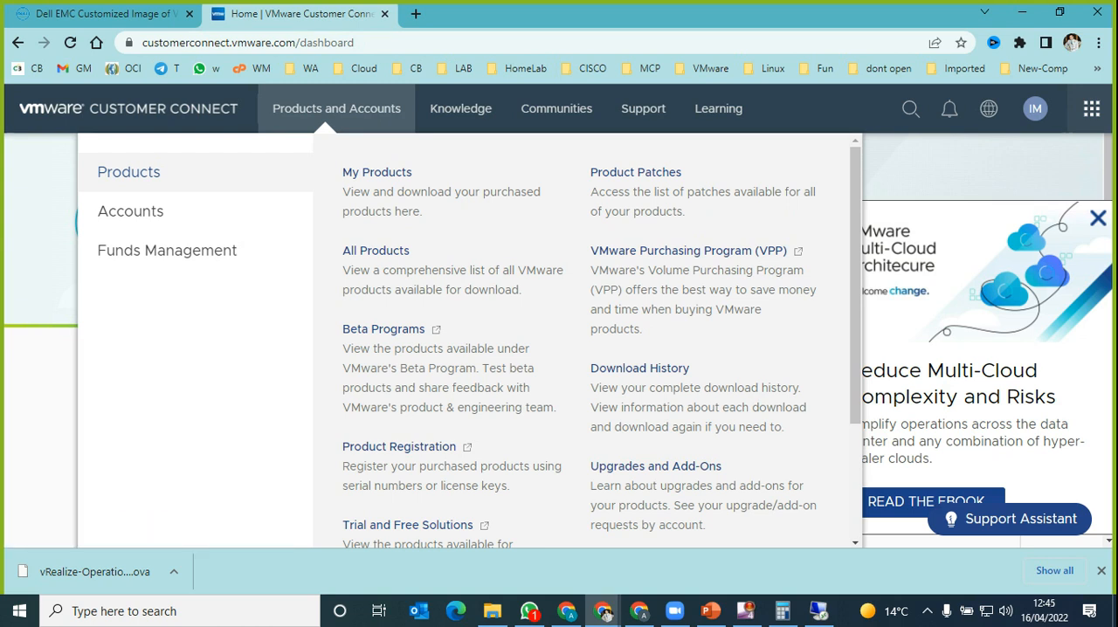
pyautogui.click(407, 525)
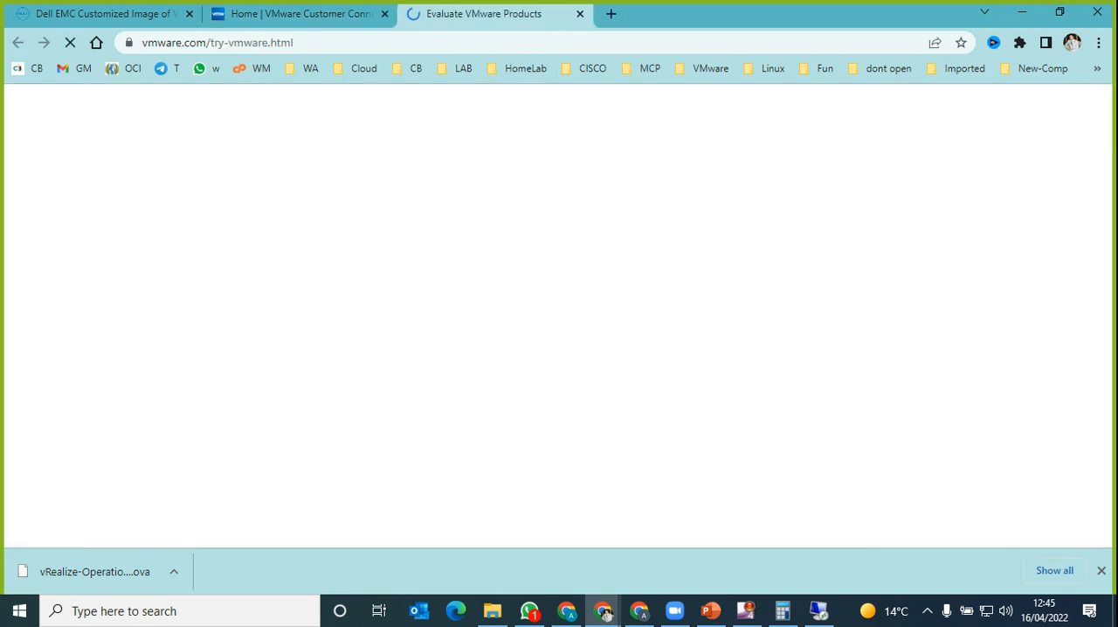
pyautogui.scroll(-4, 436, 433)
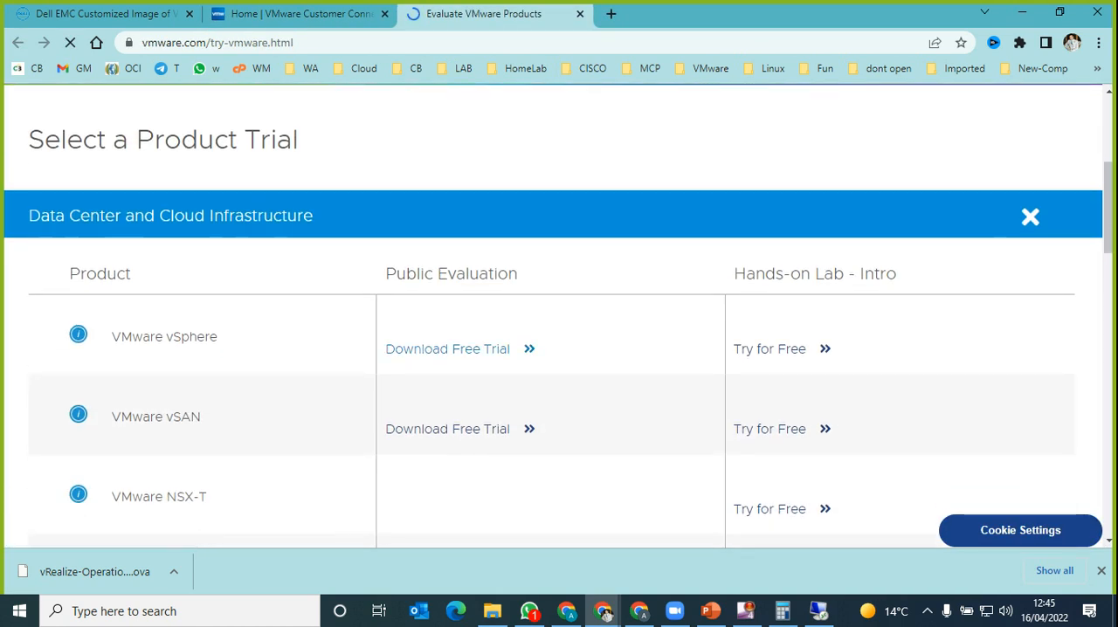
pyautogui.click(447, 348)
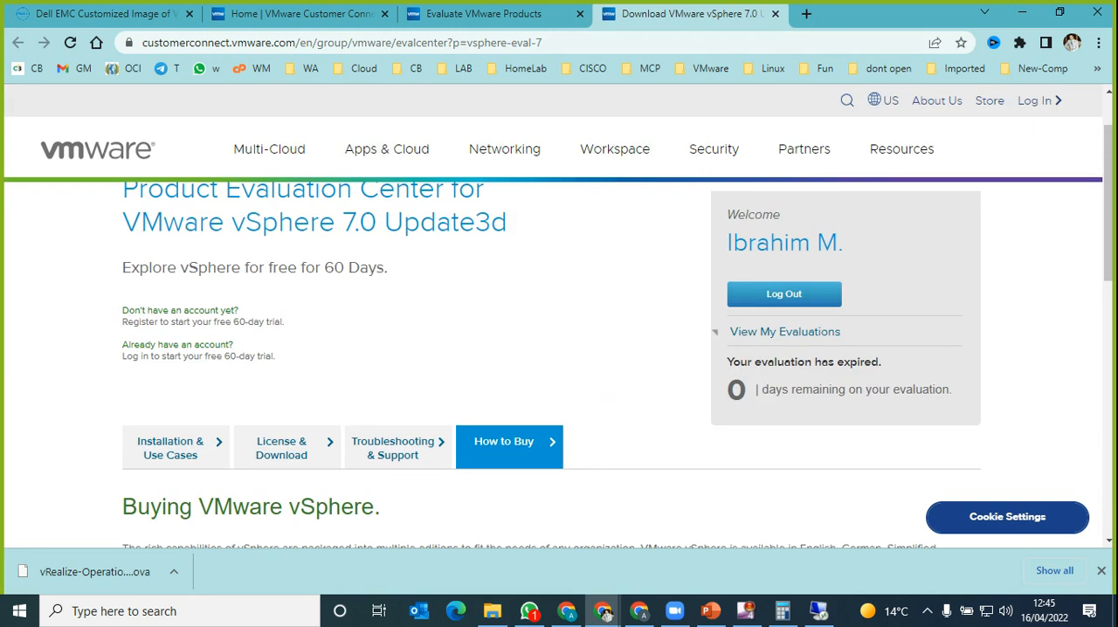
# Step: Return to the Customer Connect dashboard tab, search Google there for "download esx dell oem", and open the Download Dell EMC customized ESXi image result
pyautogui.hotkey('ctrl', 'shift', 'Tab')
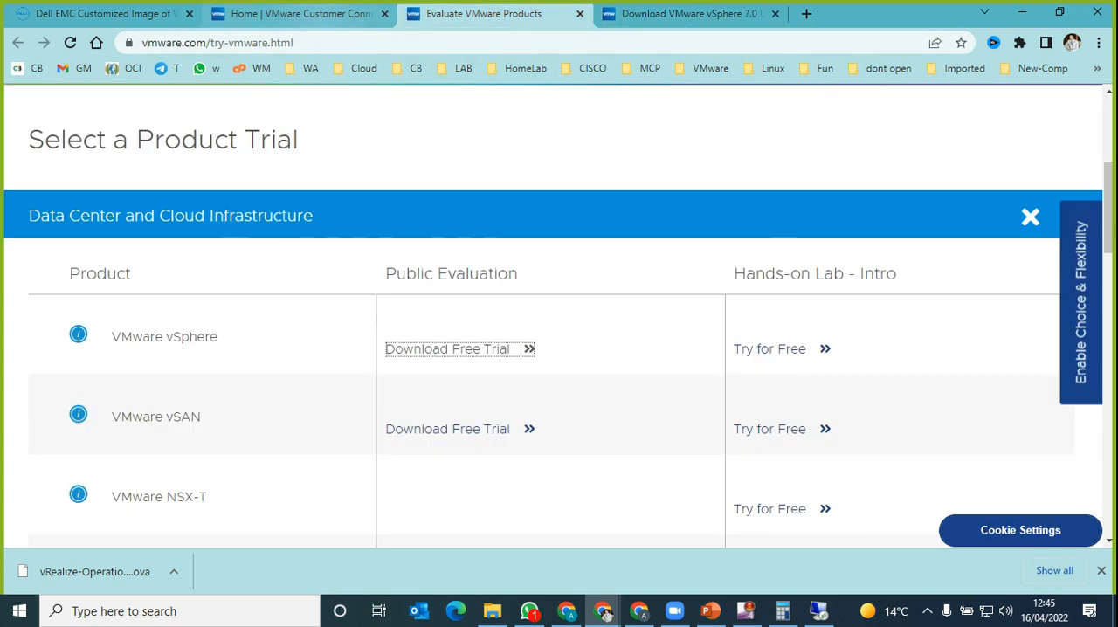
pyautogui.hotkey('ctrl', 'shift', 'Tab')
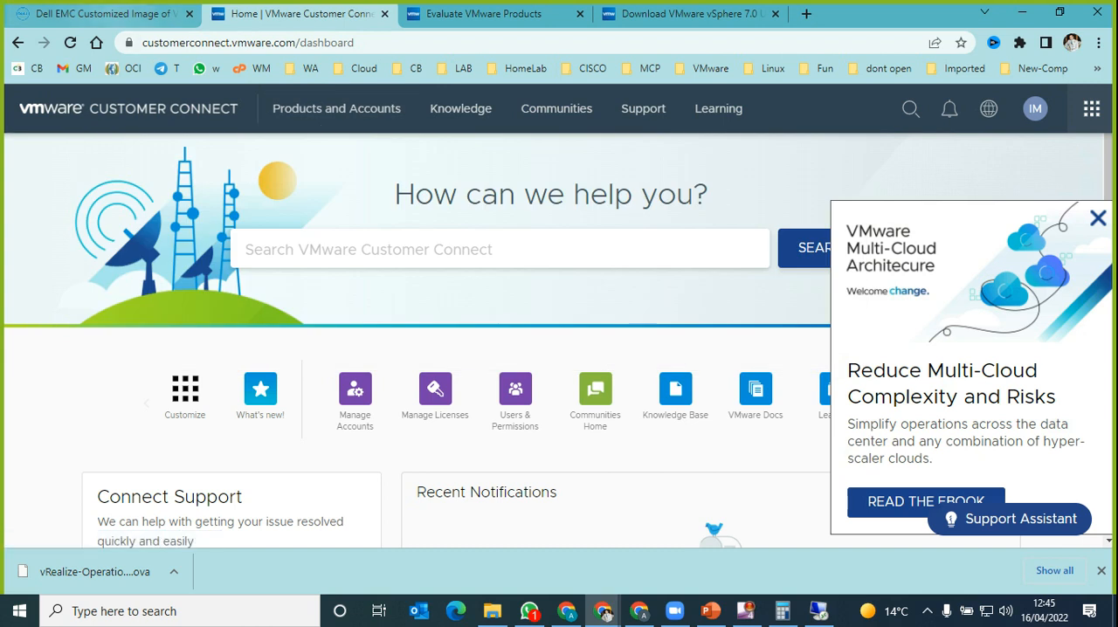
pyautogui.hotkey('ctrl', 'shift', 'Tab')
pyautogui.press('pagedown')
pyautogui.hotkey('ctrl', 'Tab')
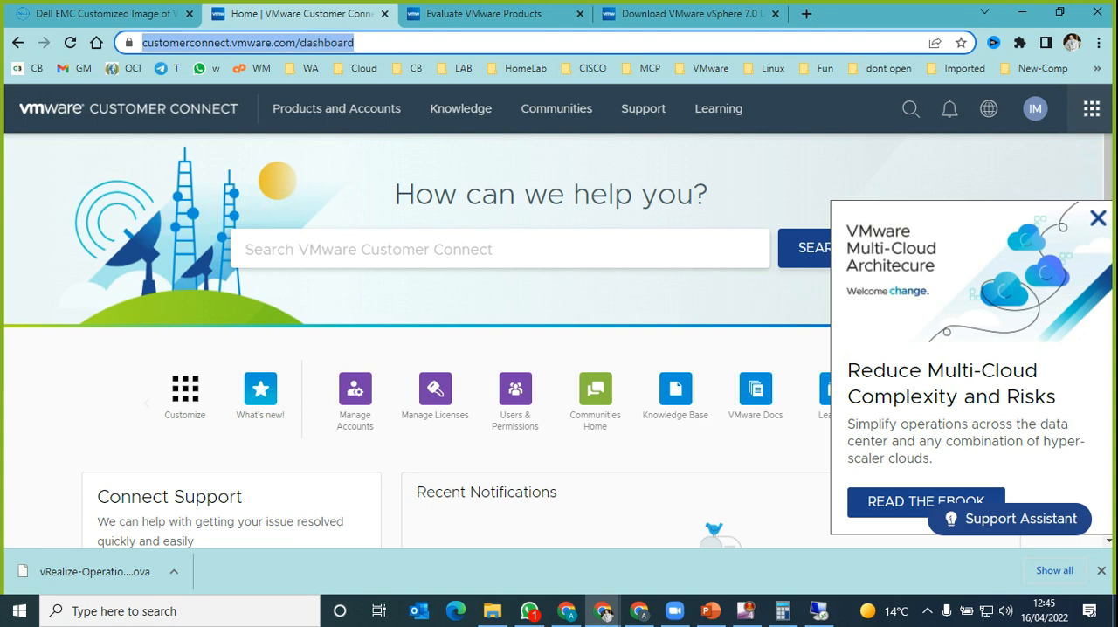
pyautogui.write('down')
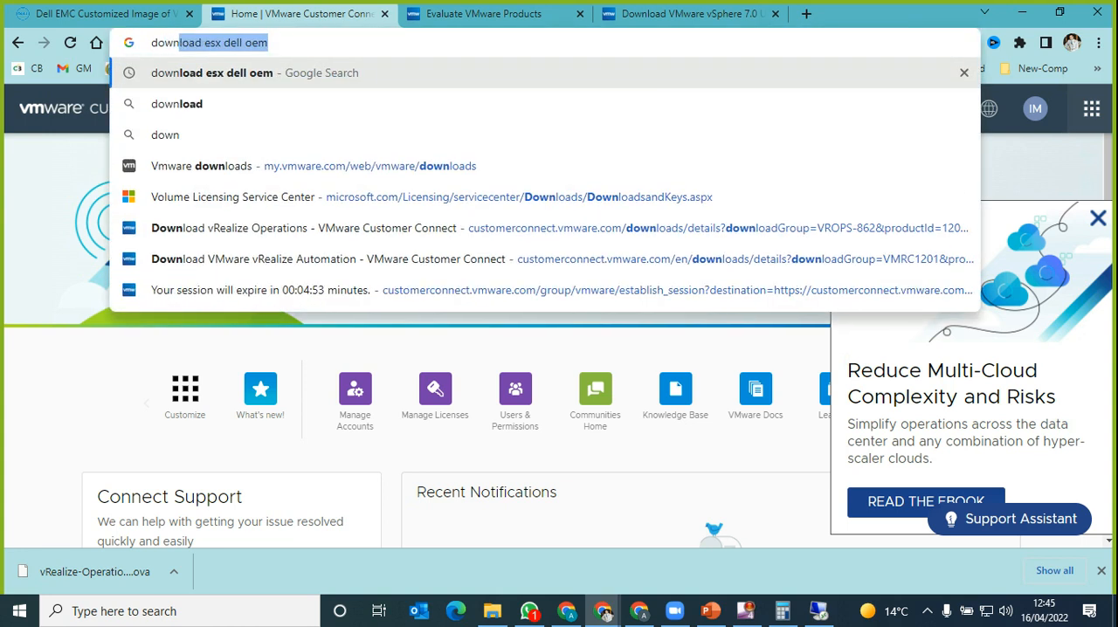
pyautogui.press('Return')
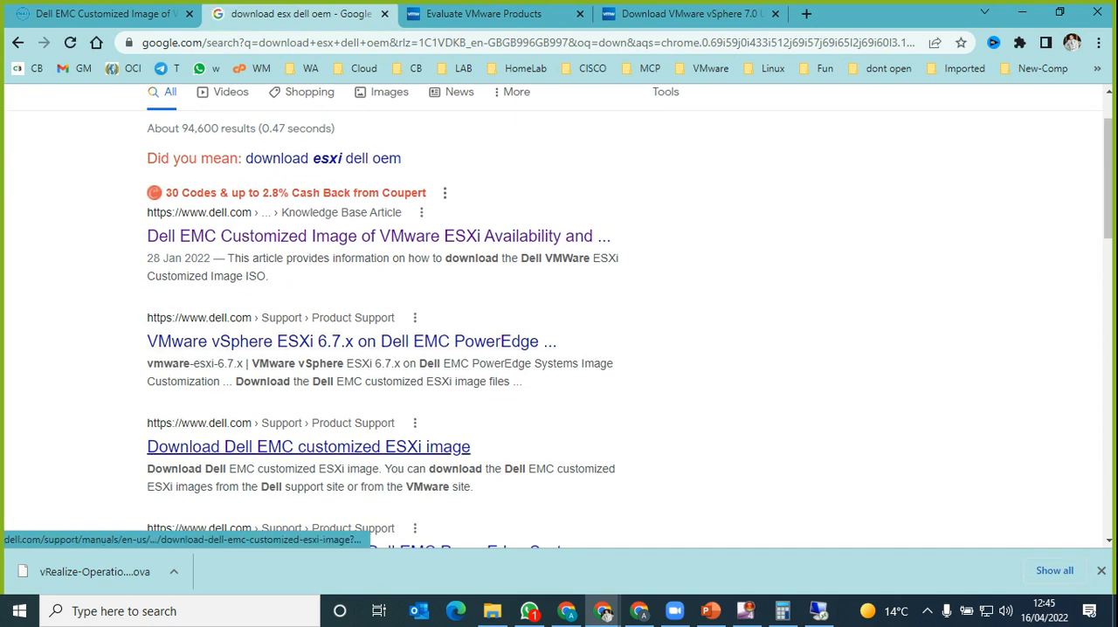
pyautogui.click(308, 446)
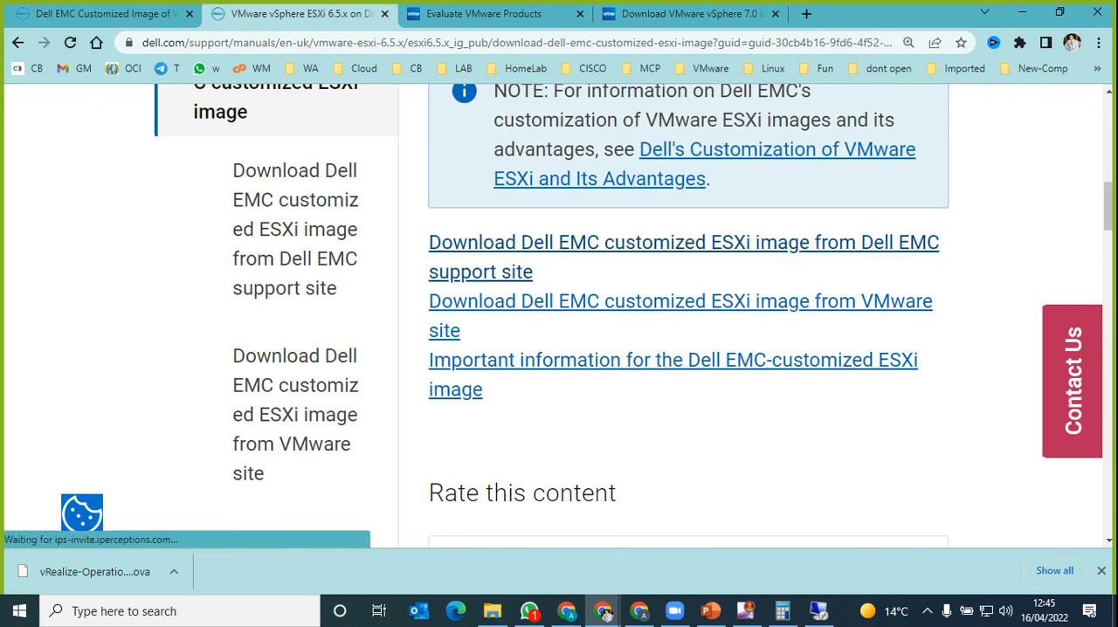
pyautogui.press('Escape')
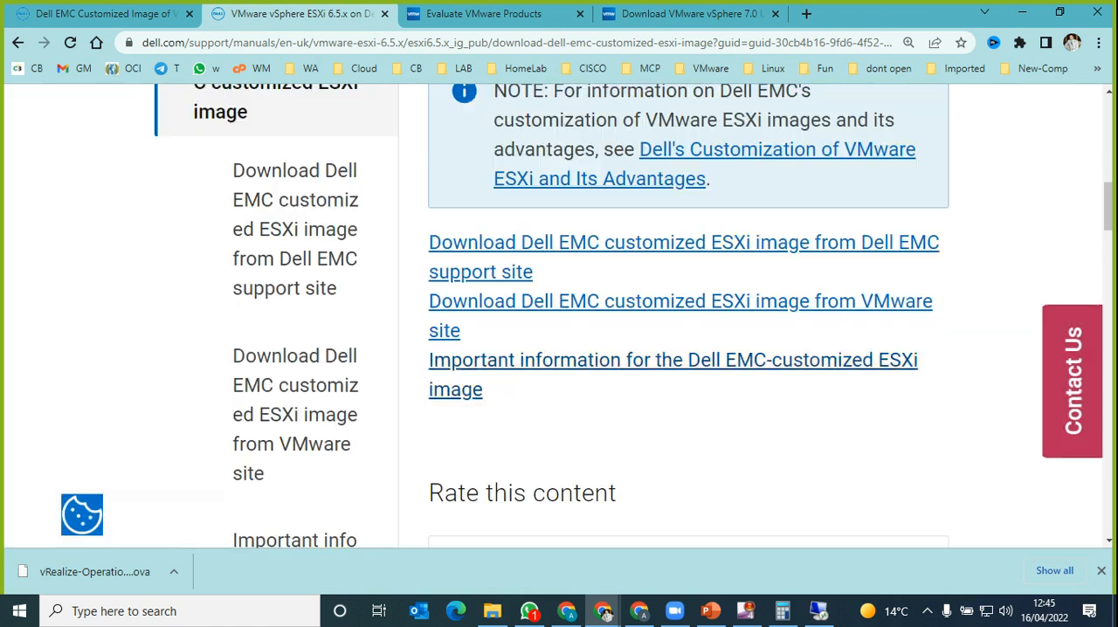
# Step: Set the page zoom to 100% and open the instructions for downloading the Dell EMC customized ESXi image from the VMware site
pyautogui.hotkey('ctrl', '+')
pyautogui.hotkey('ctrl', '+')
pyautogui.hotkey('ctrl', '-')
pyautogui.hotkey('ctrl', '-')
pyautogui.hotkey('ctrl', '-')
pyautogui.hotkey('ctrl', '-')
pyautogui.hotkey('ctrl', '-')
pyautogui.hotkey('ctrl', '-')
pyautogui.hotkey('ctrl', '-')
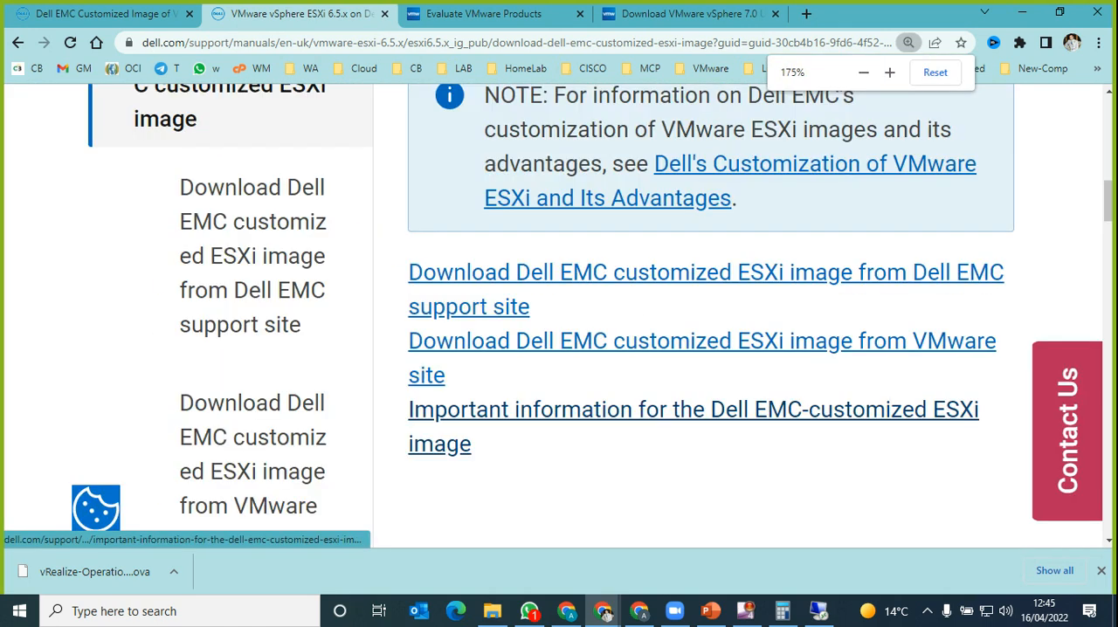
pyautogui.scroll(4, 587, 393)
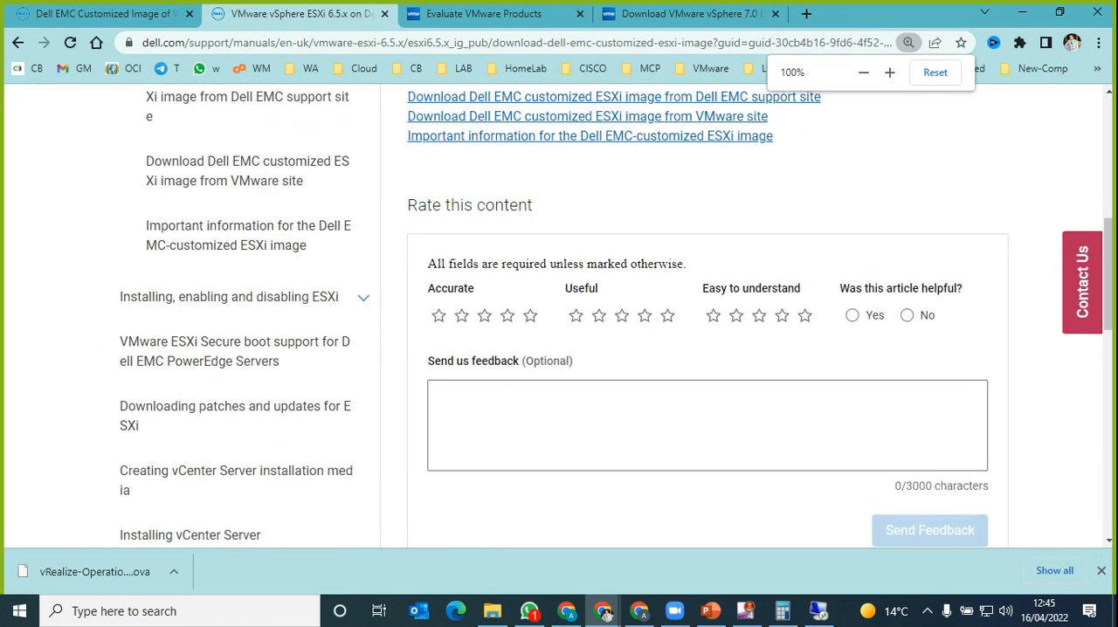
pyautogui.press('Return')
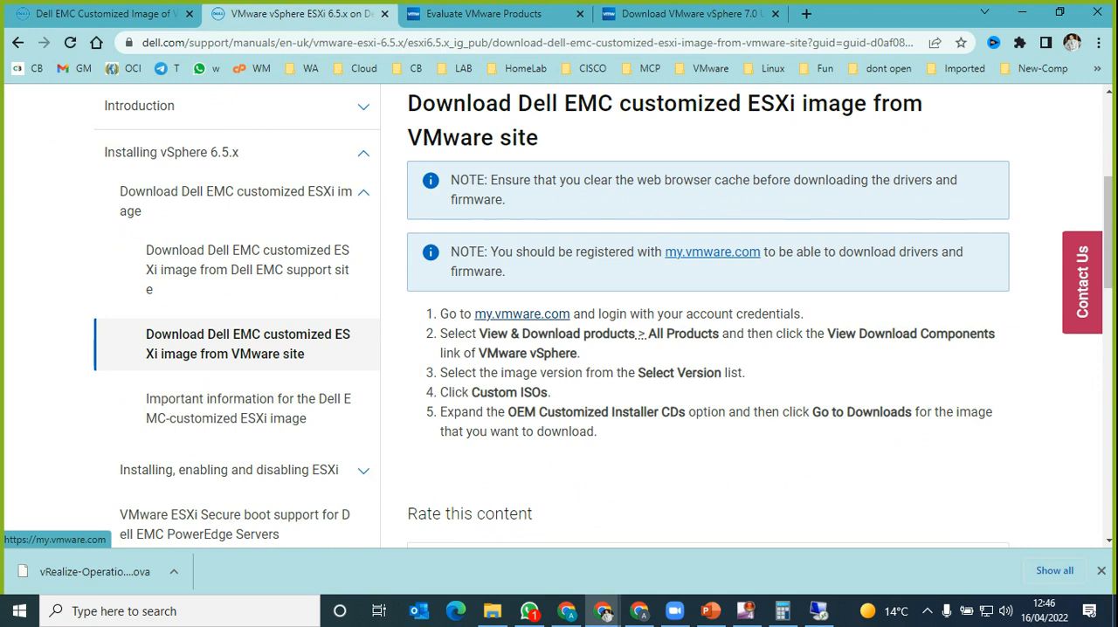
# Step: Follow the my.vmware.com link in the instructions and look through the Customer Connect dashboard down to its Featured Products
pyautogui.click(518, 316)
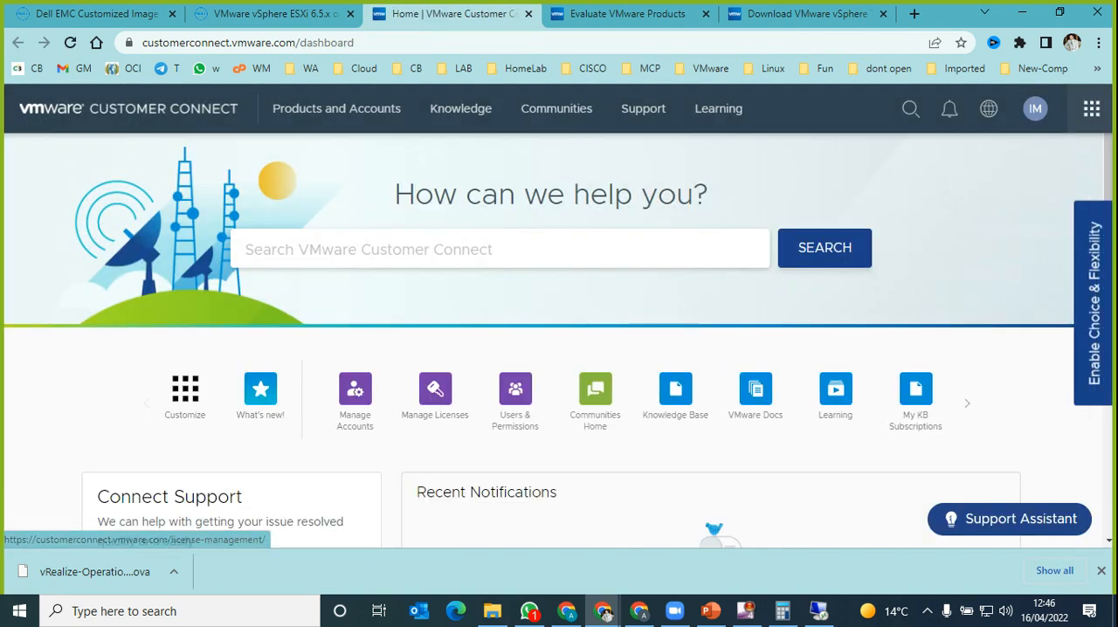
pyautogui.scroll(-4, 553, 340)
pyautogui.scroll(-4, 553, 340)
pyautogui.scroll(-3, 552, 340)
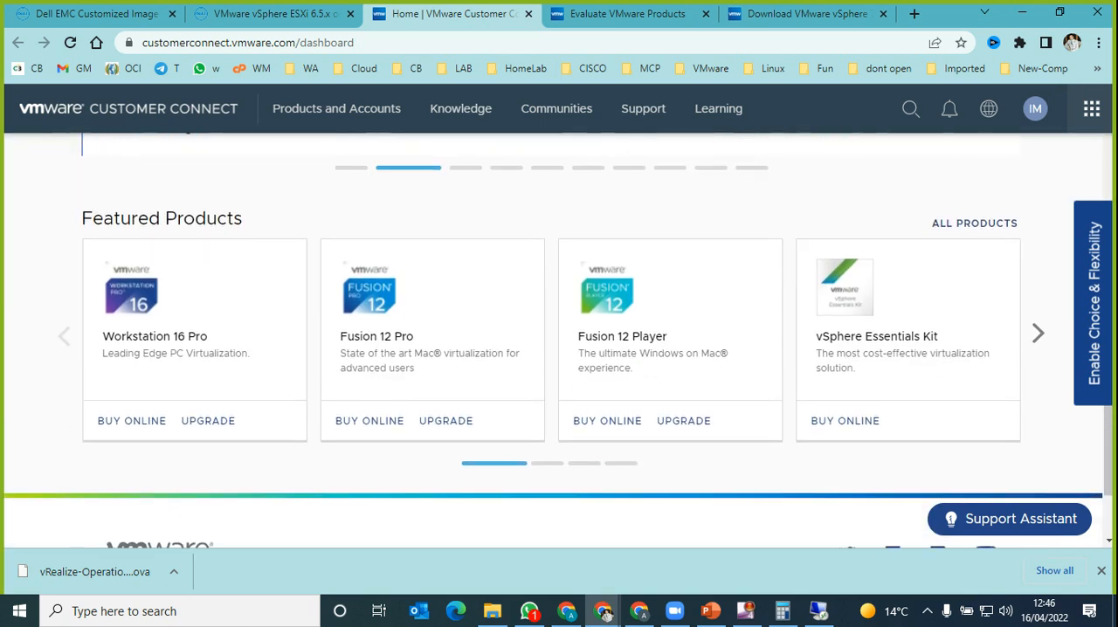
pyautogui.scroll(3, 552, 340)
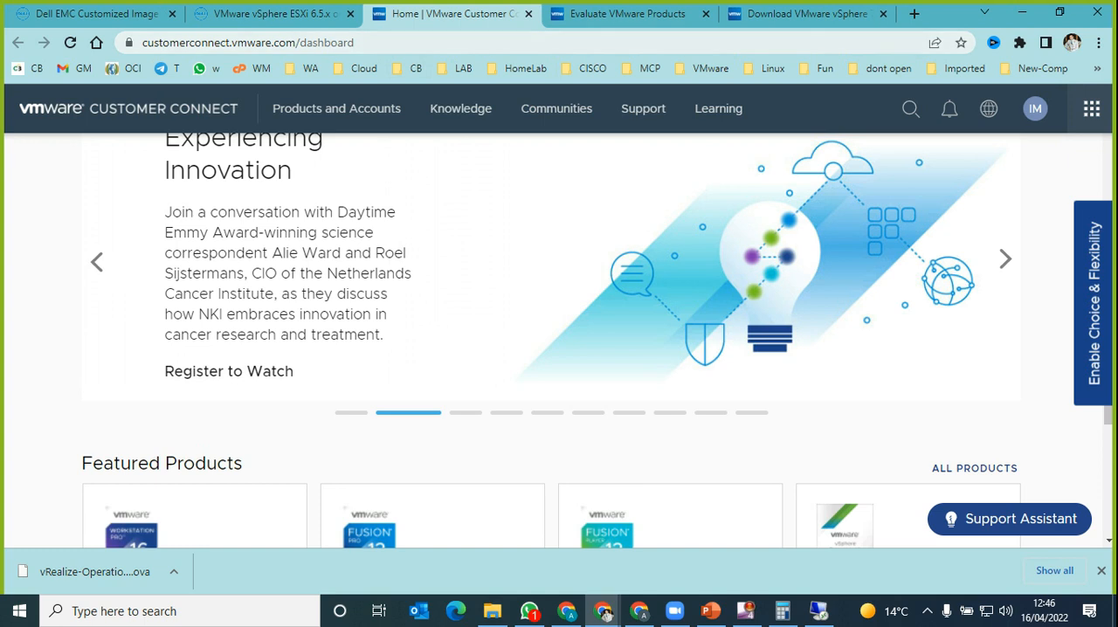
# Step: In the Evaluate VMware Products tab, search Google for "download esx 7" and open VMware's free vSphere Hypervisor download page
pyautogui.hotkey('ctrl', 'Tab')
pyautogui.hotkey('ctrl', 'l')
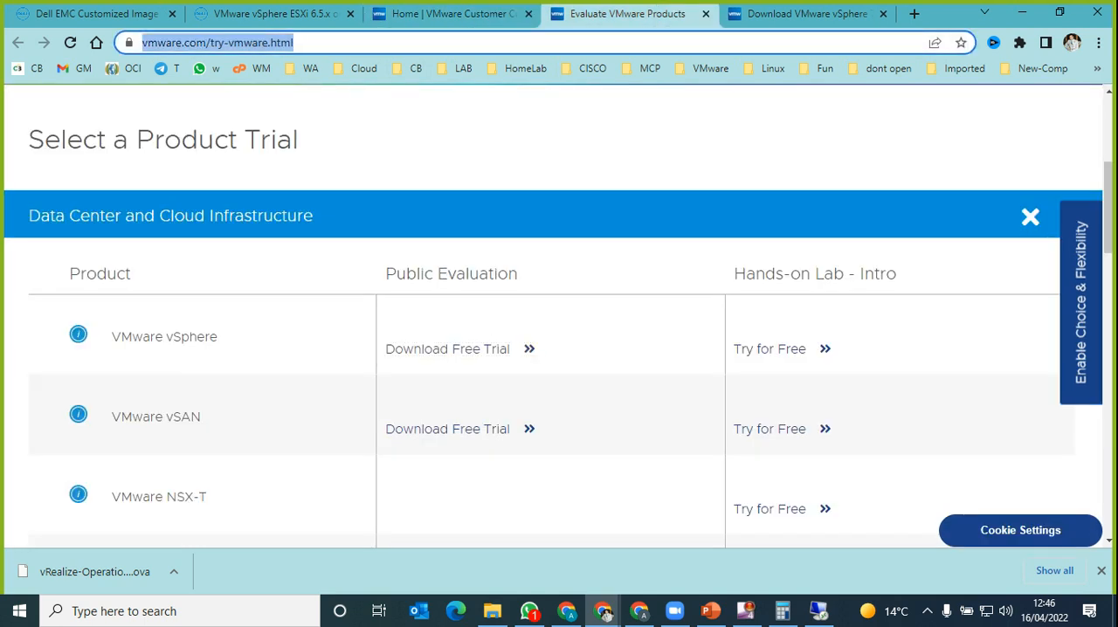
pyautogui.write('d')
pyautogui.press('BackSpace')
pyautogui.press('BackSpace')
pyautogui.write('down')
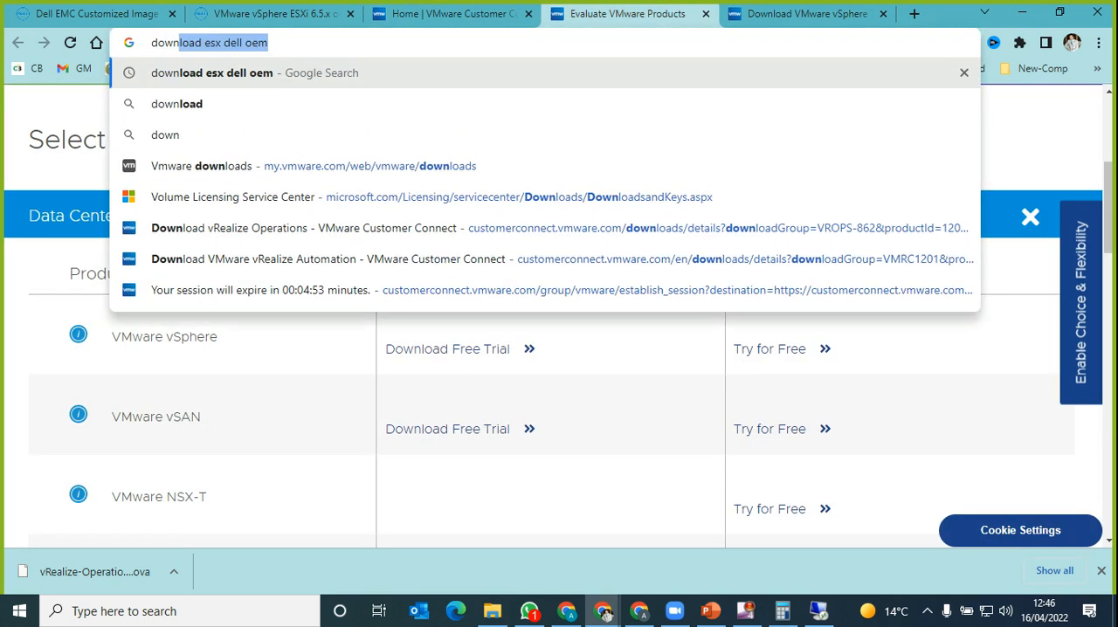
pyautogui.write('load esx')
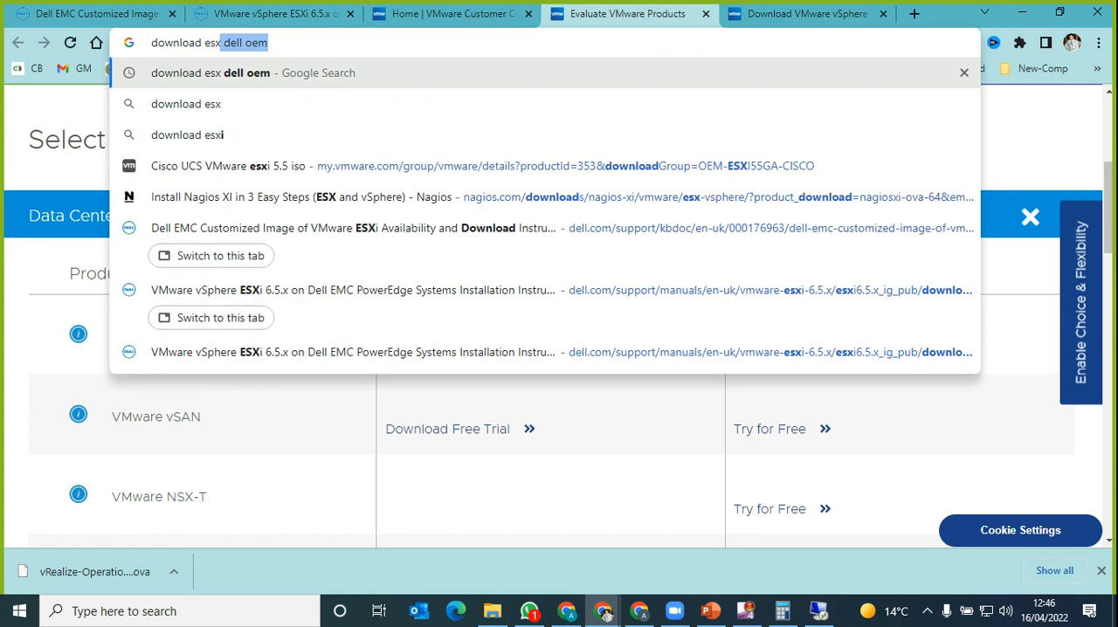
pyautogui.write(' 7')
pyautogui.press('Return')
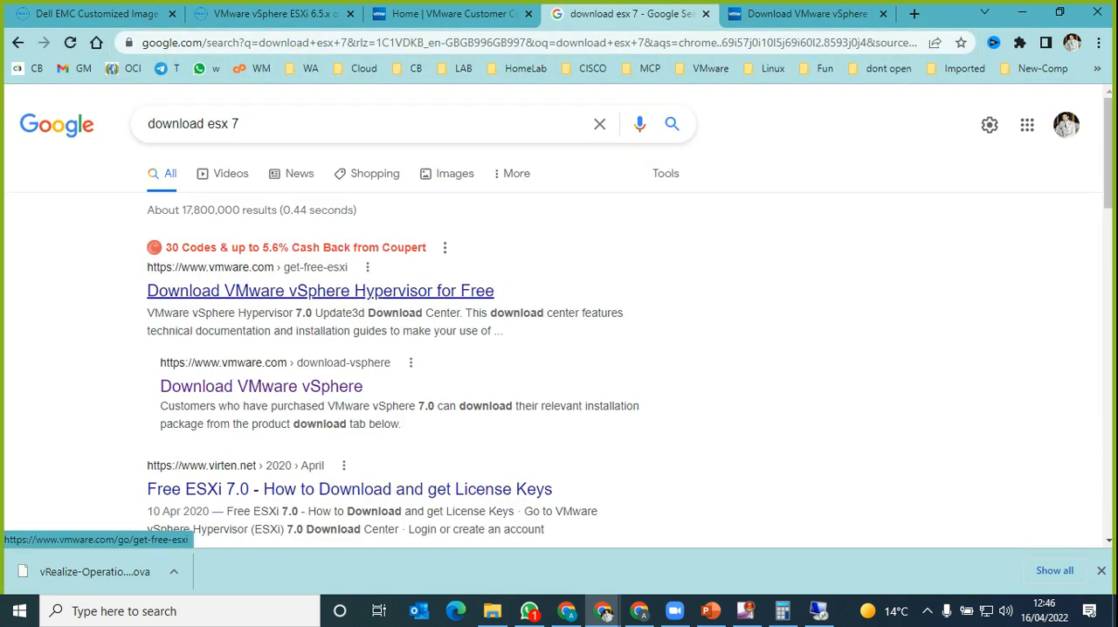
pyautogui.click(261, 386)
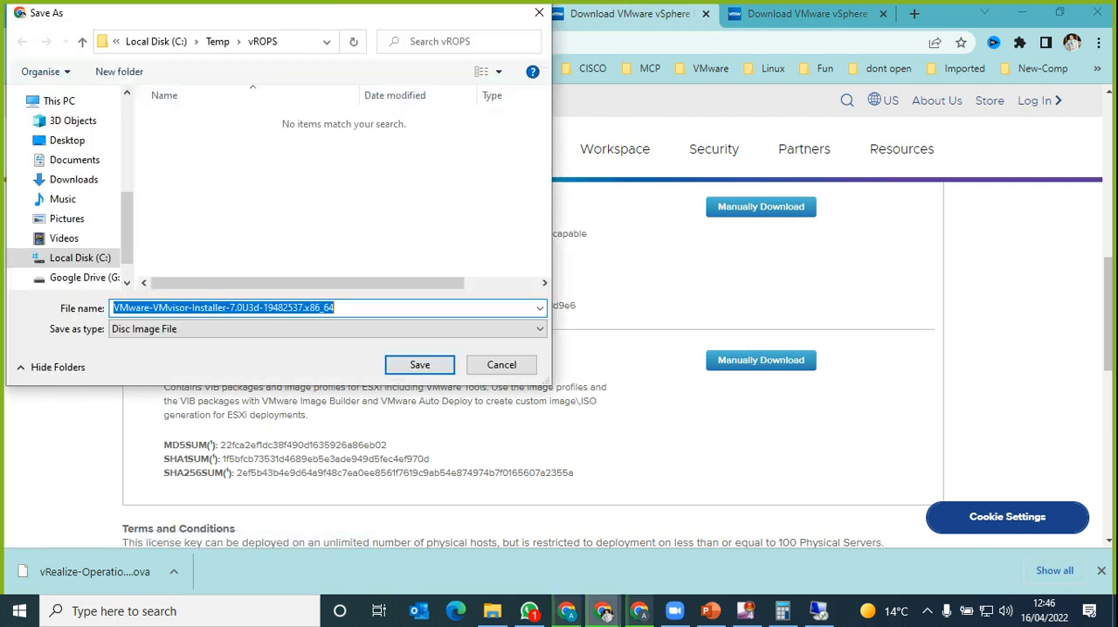
# Step: Cancel saving the ESXi installer ISO and check the Upgrade, Installation & Configuration, and License & Download sections of the download center
pyautogui.press('Escape')
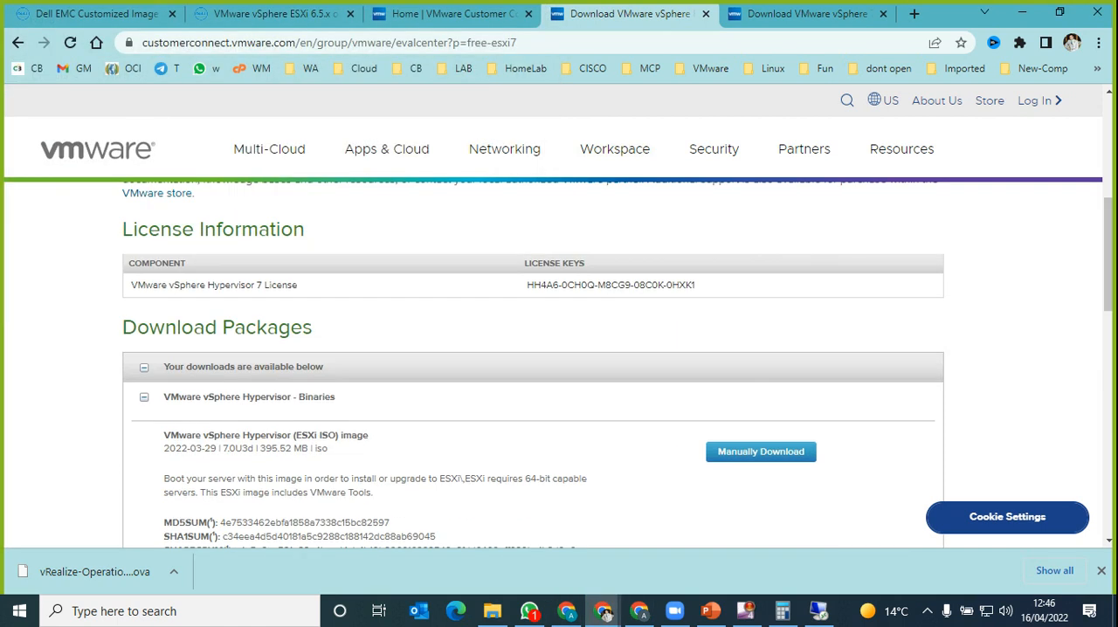
pyautogui.scroll(3, 552, 364)
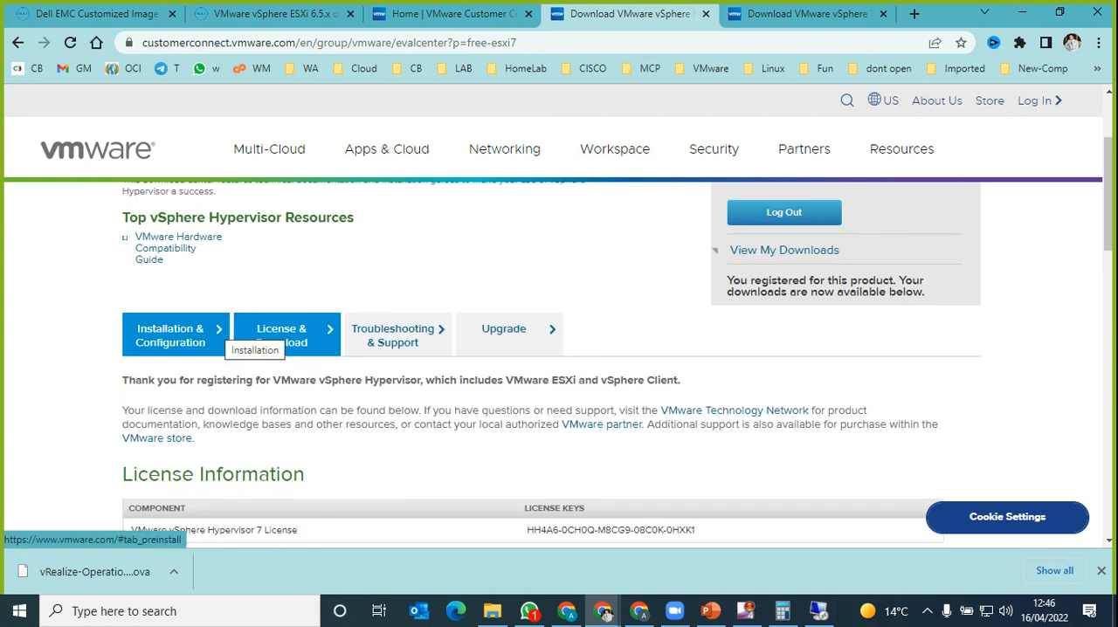
pyautogui.click(503, 335)
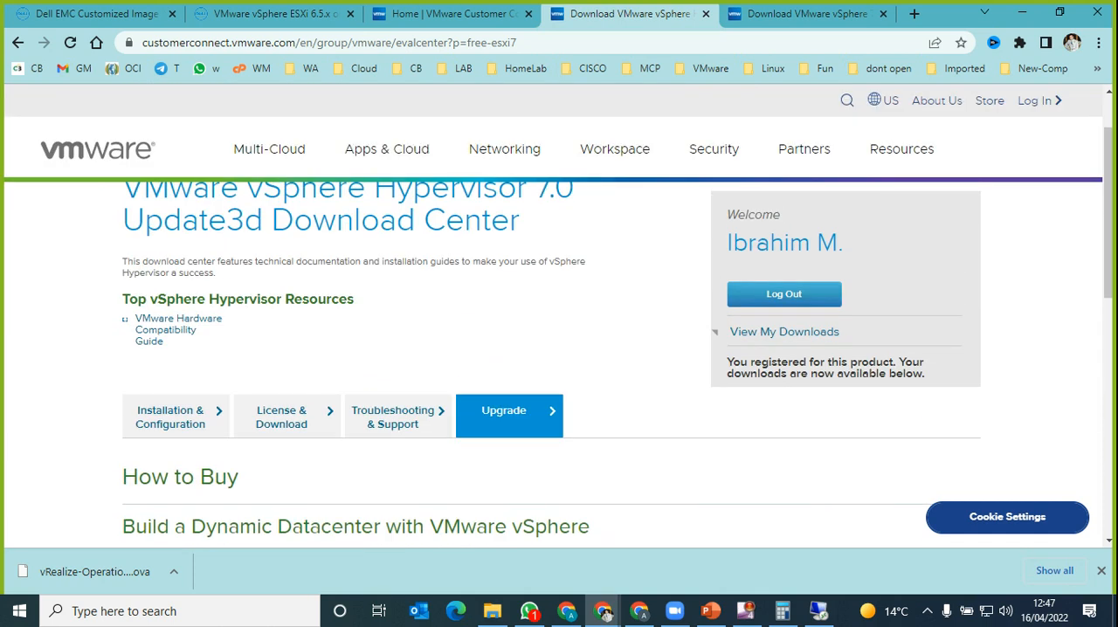
pyautogui.click(175, 416)
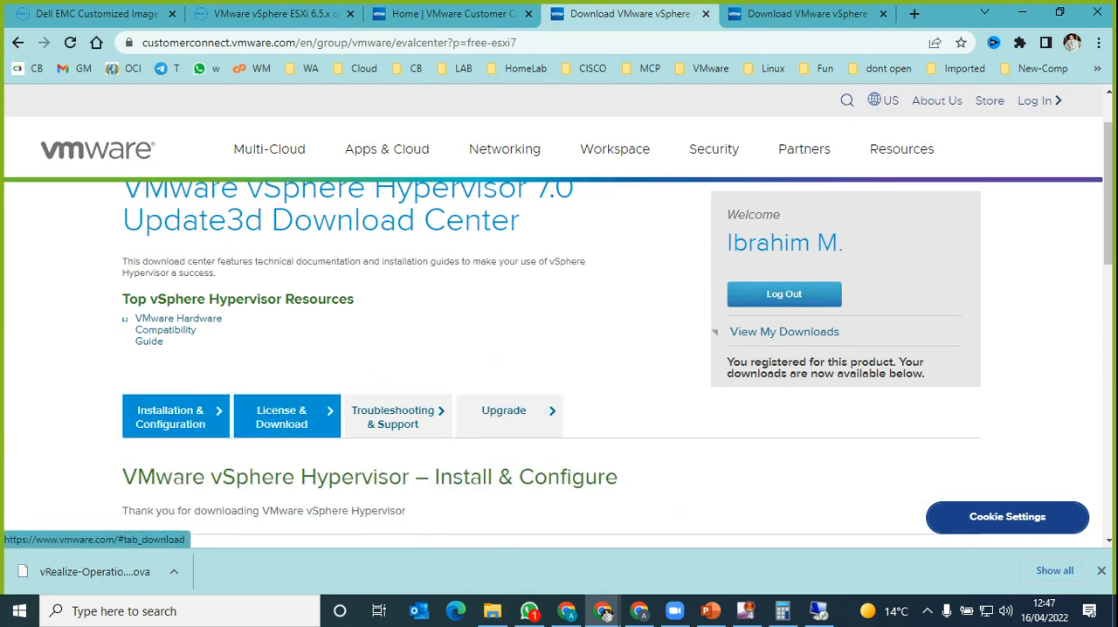
pyautogui.click(281, 417)
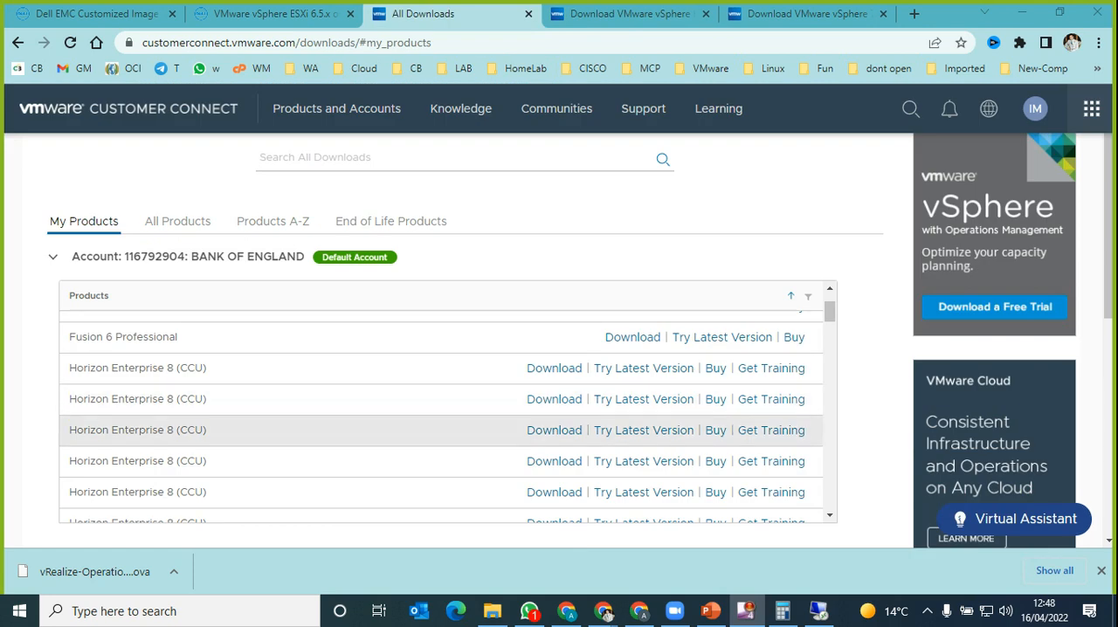
# Step: Look through the My Products list on the All Downloads page, then search all downloads for "vsphere"
pyautogui.scroll(-3, 441, 510)
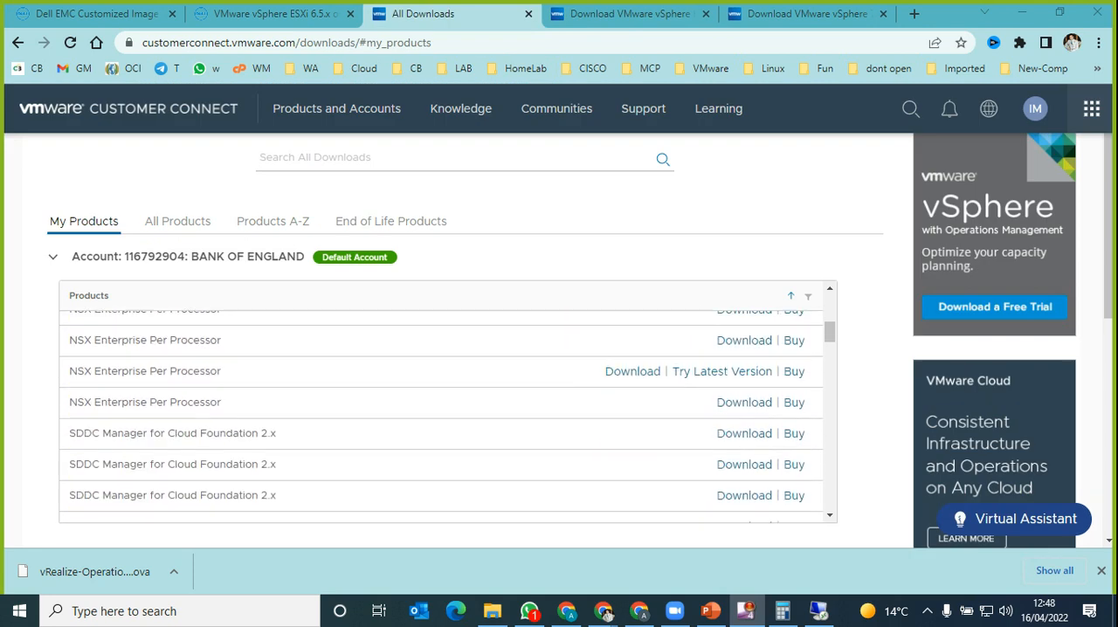
pyautogui.scroll(4, 441, 510)
pyautogui.scroll(1, 441, 510)
pyautogui.scroll(-1, 441, 428)
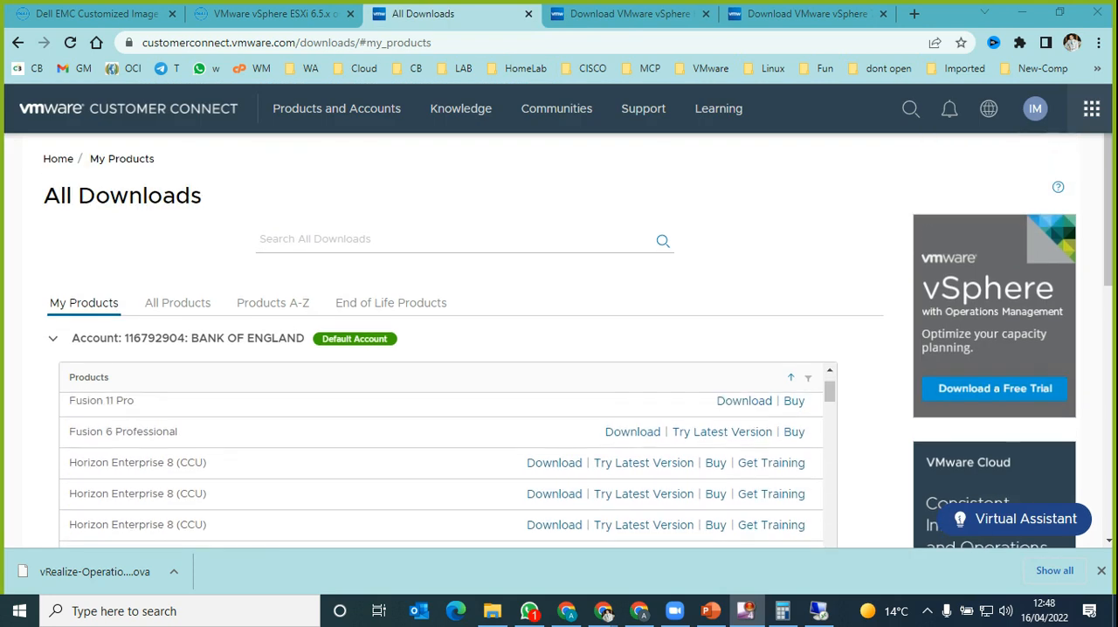
pyautogui.click(419, 239)
pyautogui.write('v')
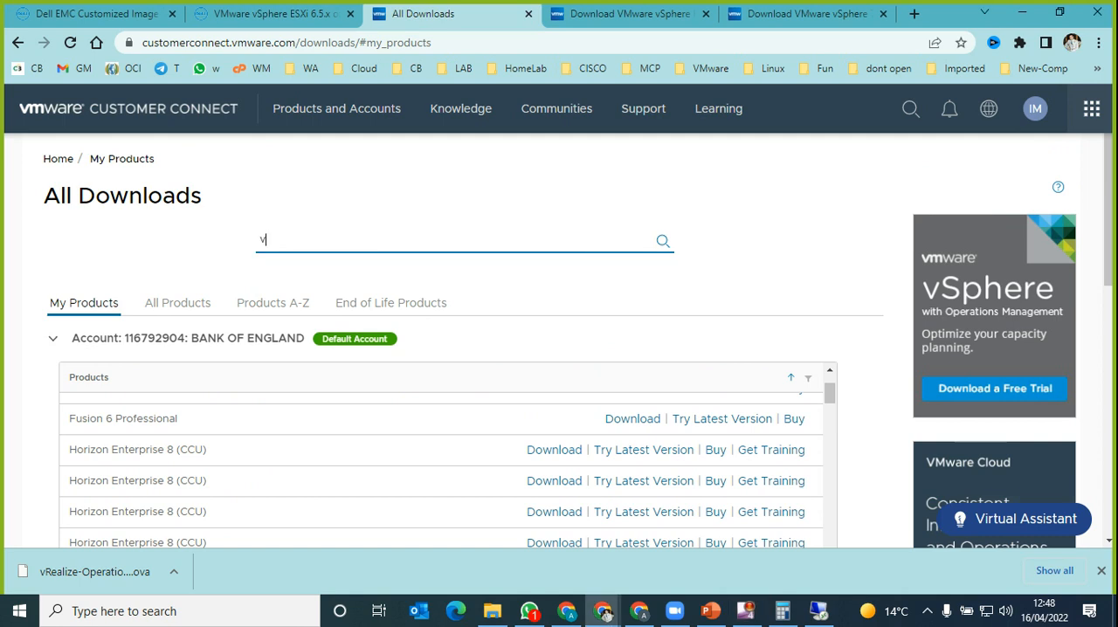
pyautogui.write('sphere')
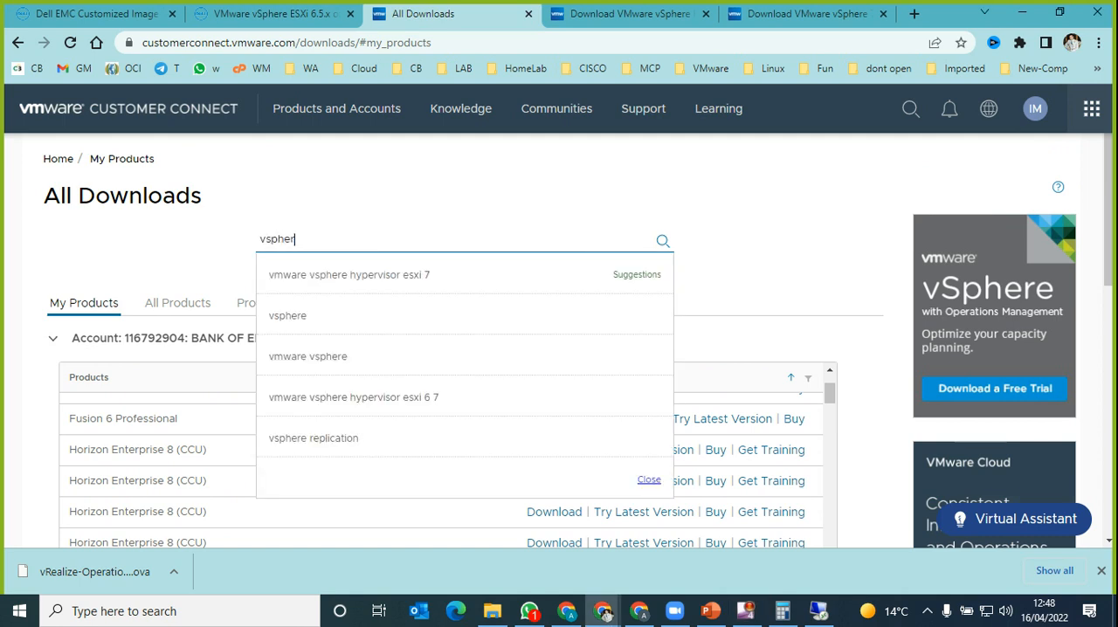
pyautogui.press('Down')
pyautogui.press('Down')
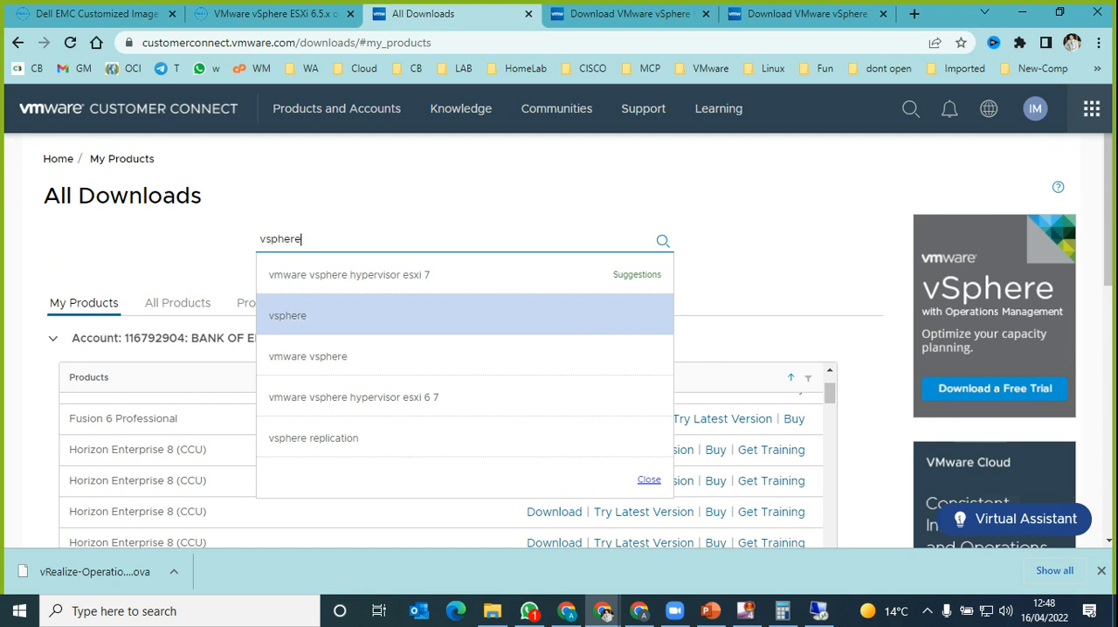
pyautogui.press('Return')
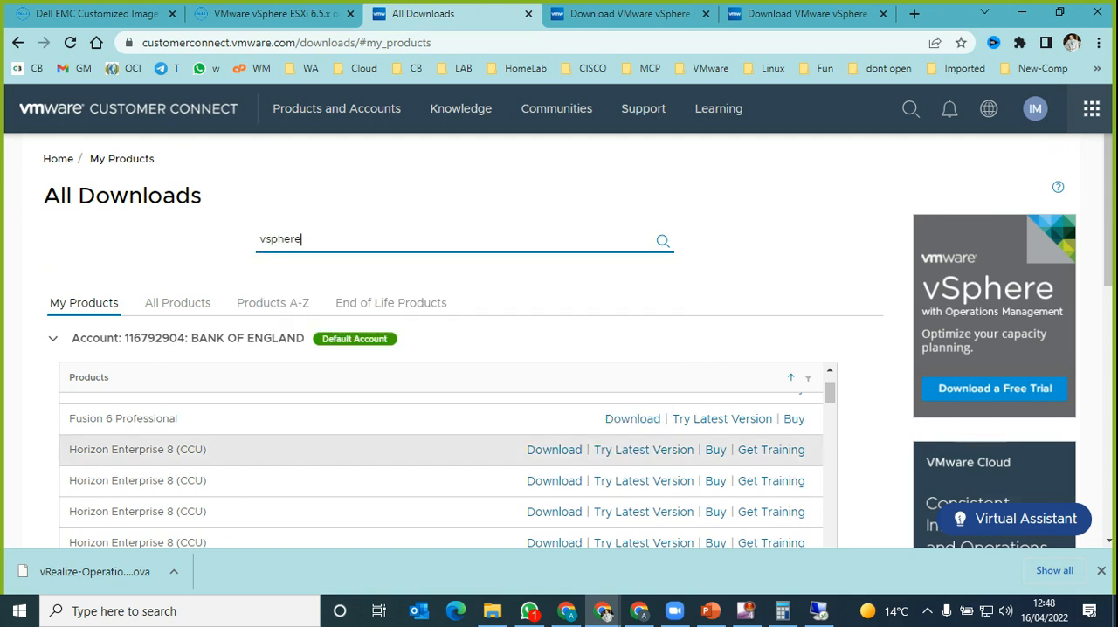
pyautogui.press('Return')
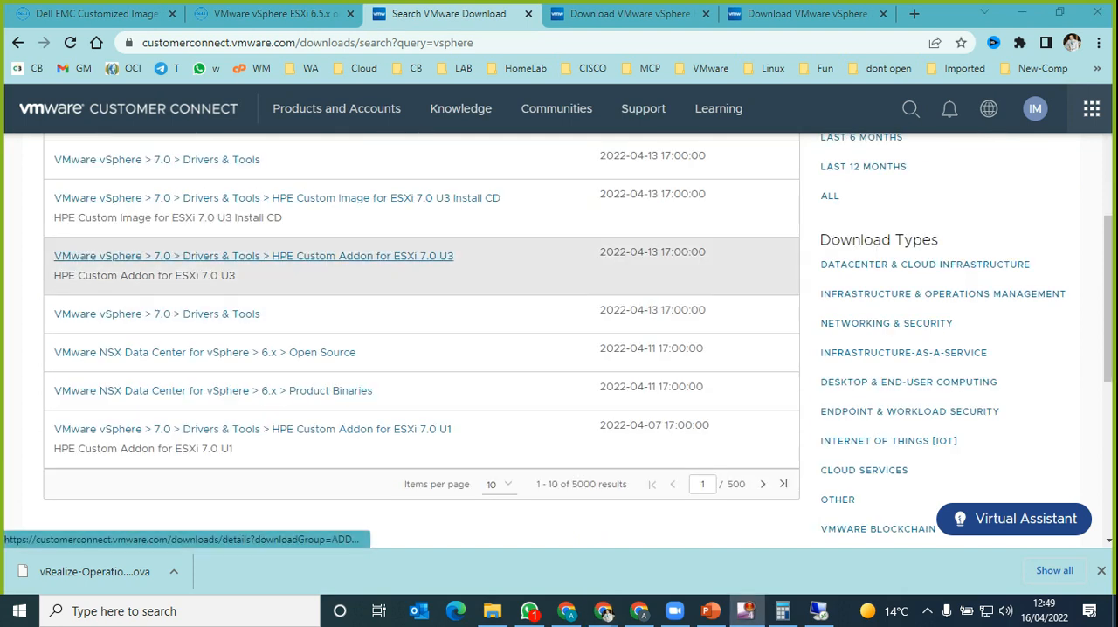
# Step: Open the HPE Custom Image for ESXi 7.0 U3 Install CD result and highlight the HPE Custom Images heading in its product downloads
pyautogui.scroll(1, 349, 279)
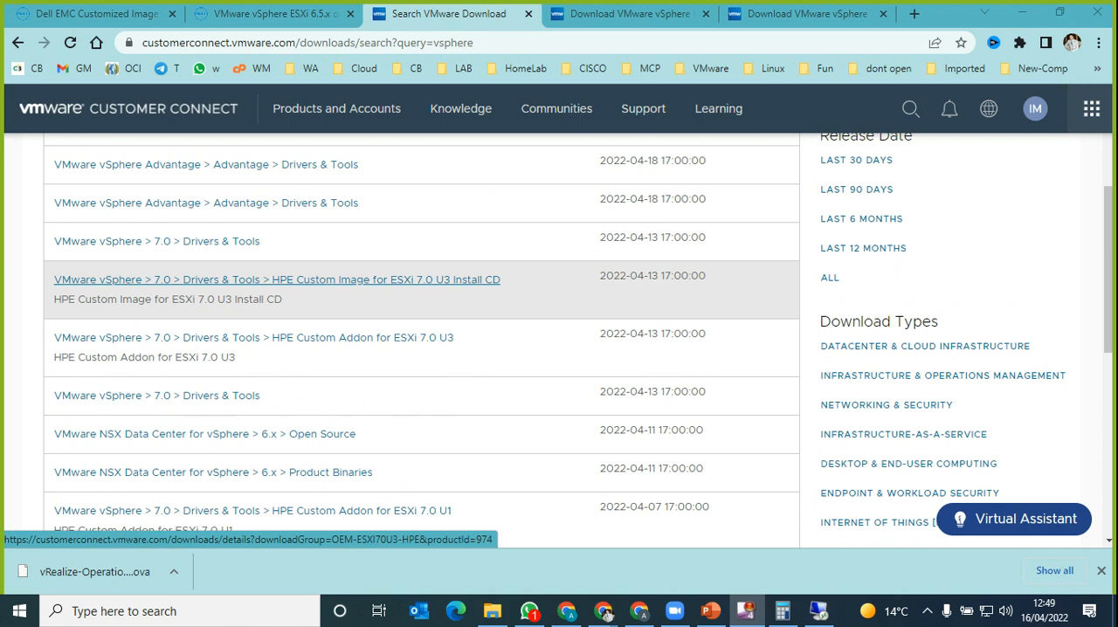
pyautogui.scroll(2, 262, 288)
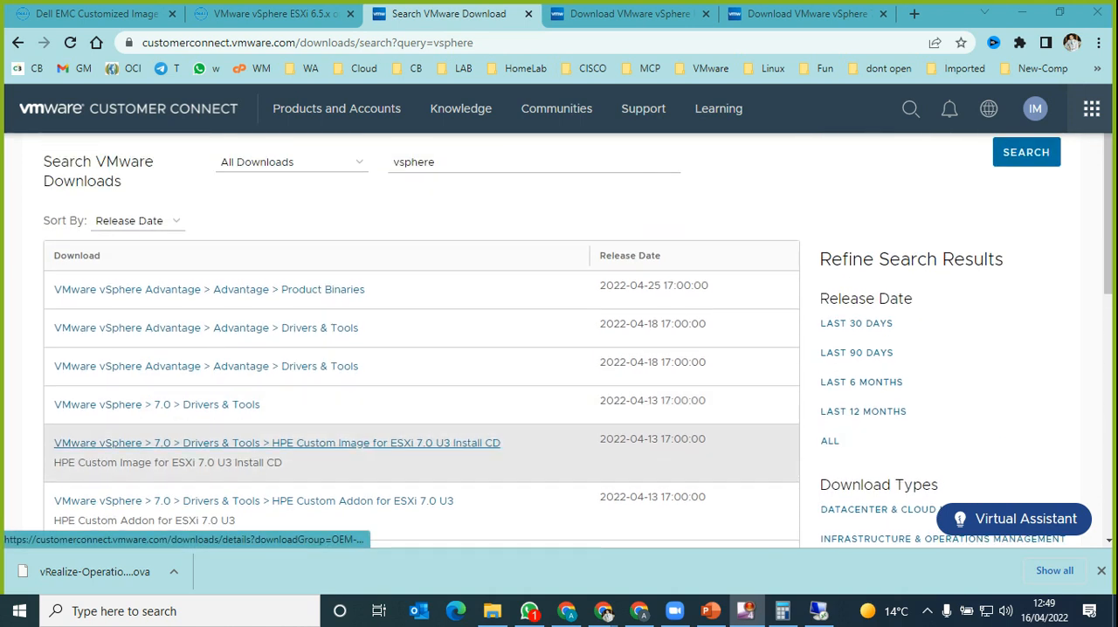
pyautogui.click(277, 443)
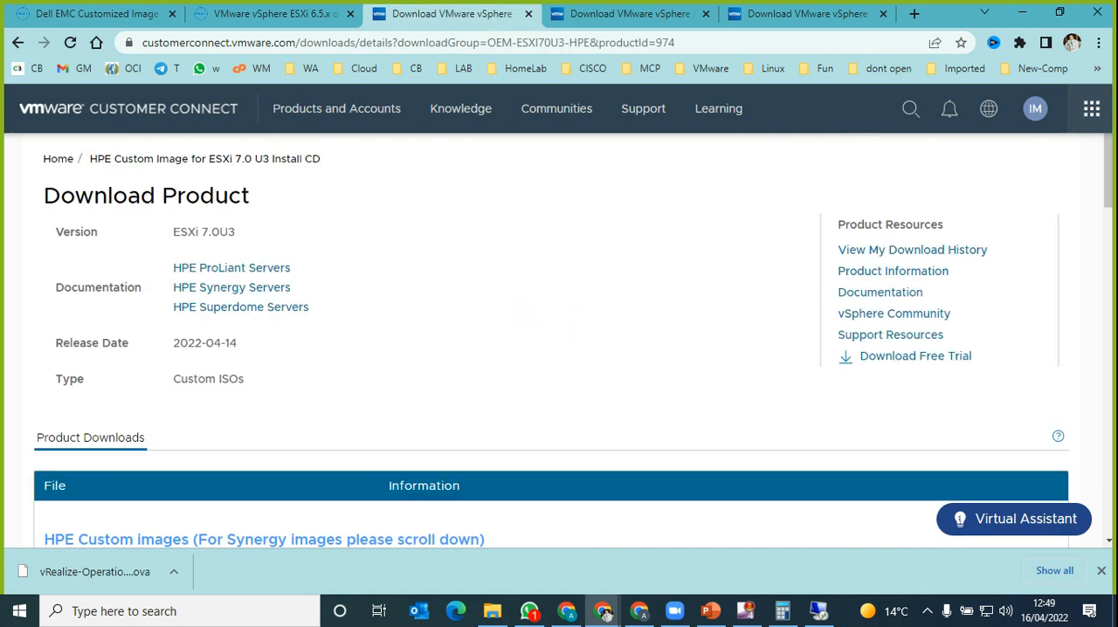
pyautogui.scroll(-4, 550, 340)
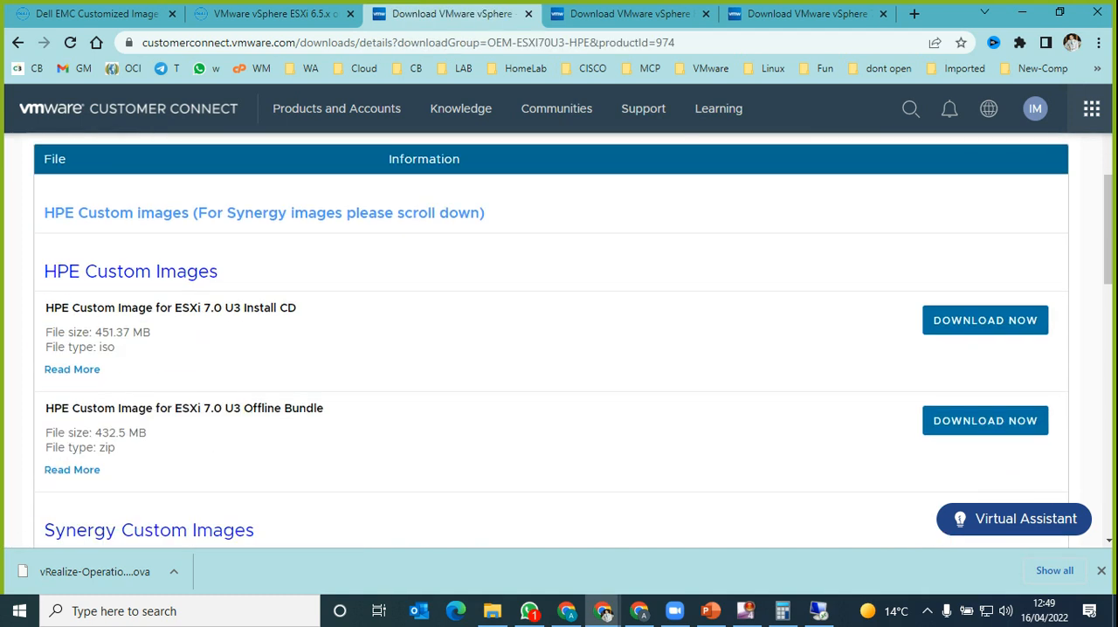
pyautogui.moveTo(56, 271); pyautogui.dragTo(210, 271)
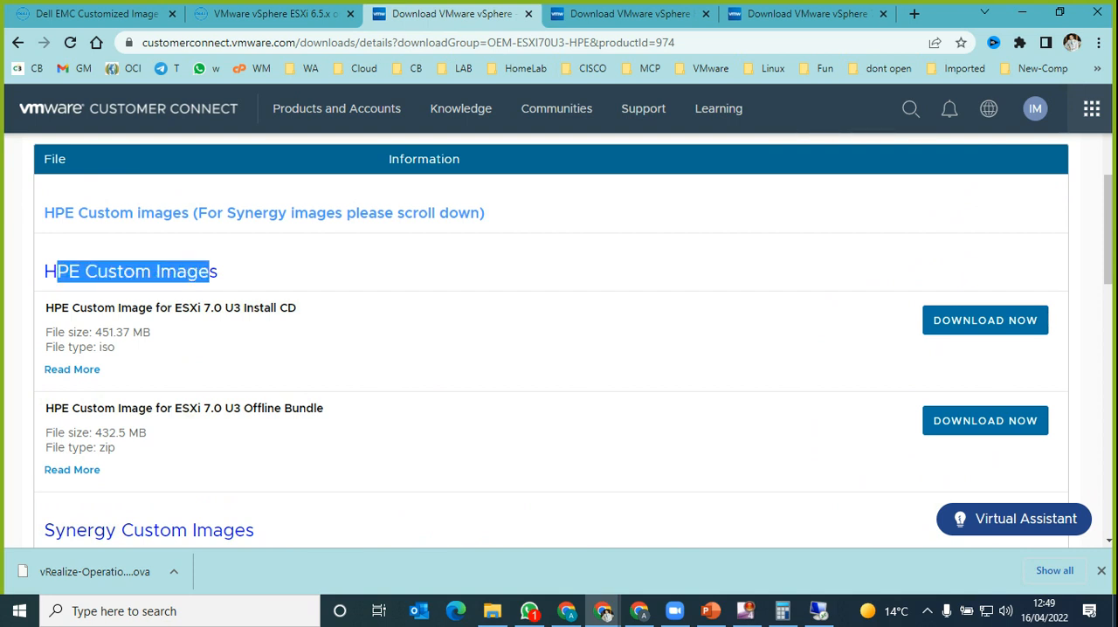
# Step: Look through the HPE, Synergy, Superdome Flex and Superdome X custom images for ESXi 7.0 U3, highlighting the Install CD title
pyautogui.click(212, 272)
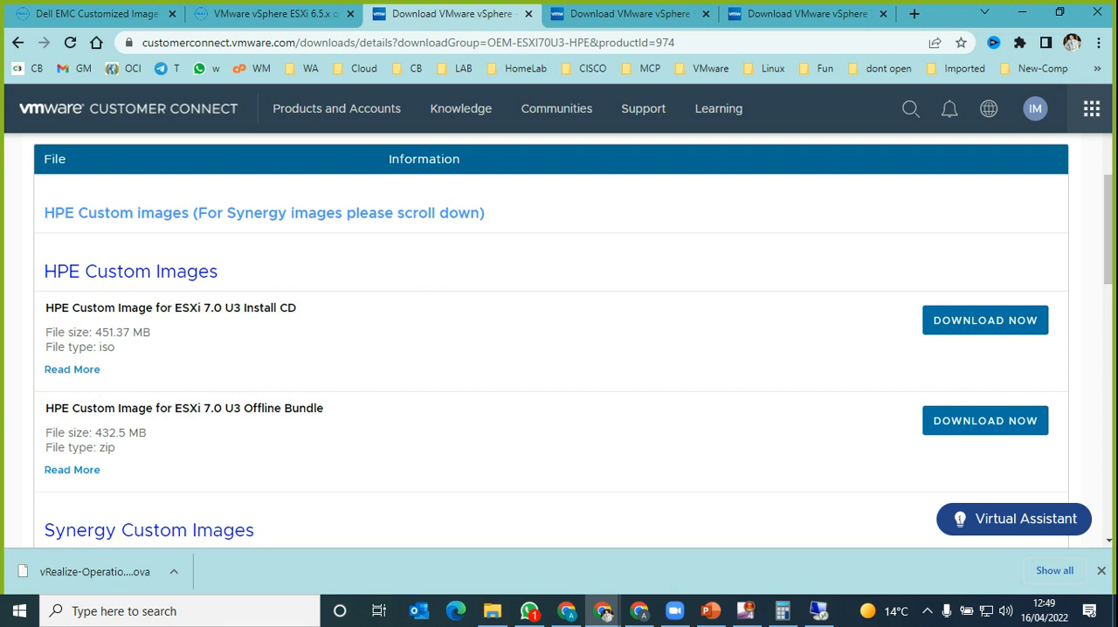
pyautogui.scroll(-4, 550, 340)
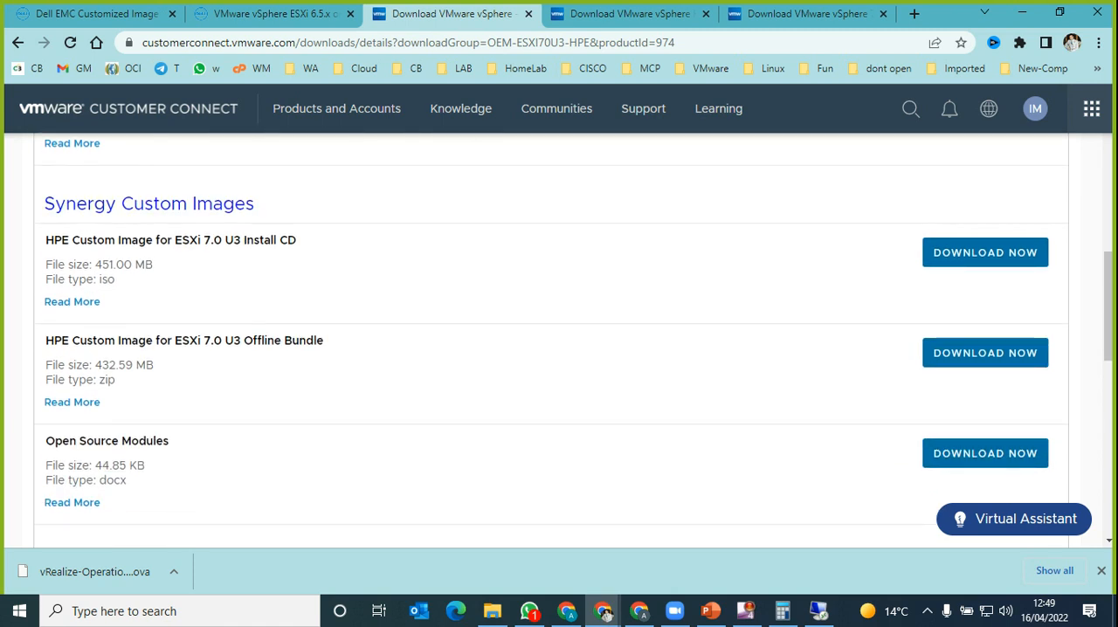
pyautogui.scroll(-1, 550, 340)
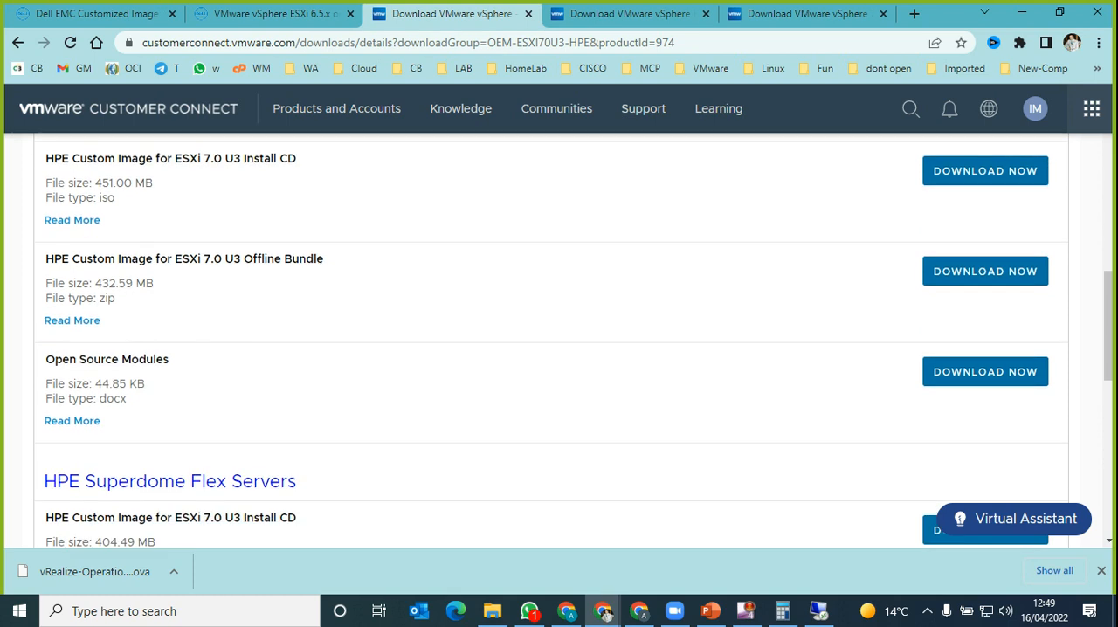
pyautogui.moveTo(54, 258); pyautogui.dragTo(299, 259)
pyautogui.scroll(-4, 550, 340)
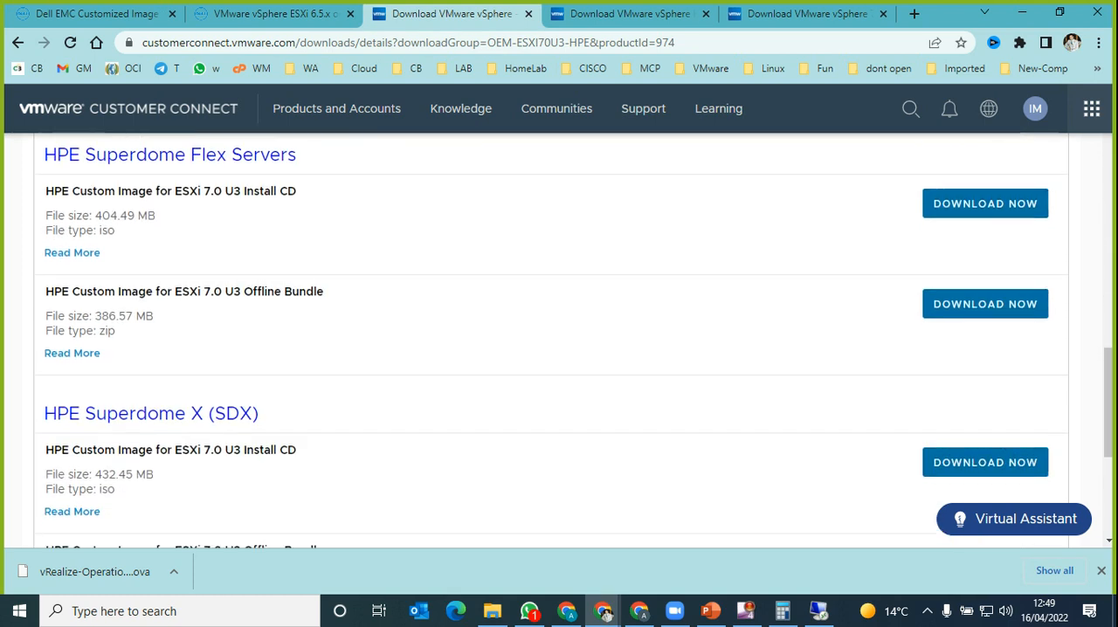
pyautogui.scroll(-3, 550, 340)
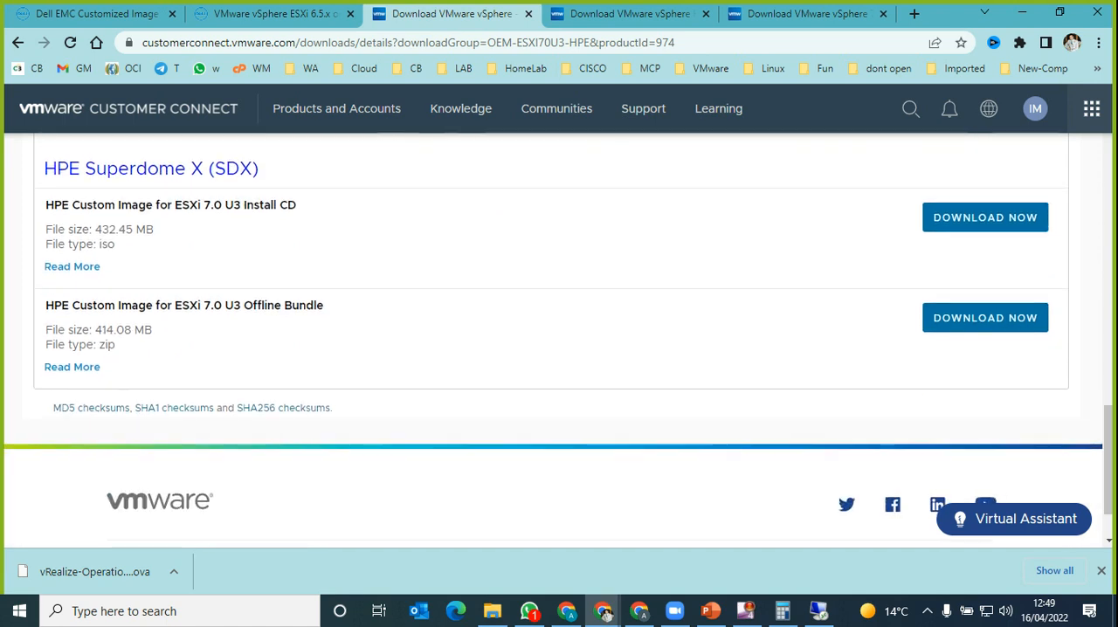
pyautogui.scroll(4, 550, 341)
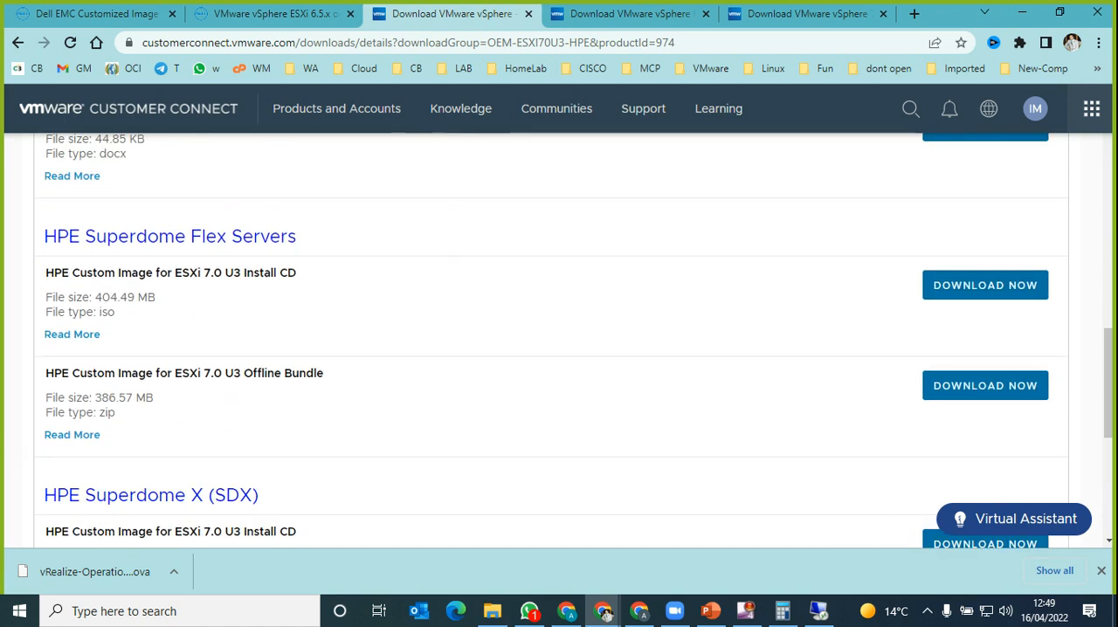
pyautogui.scroll(3, 550, 341)
pyautogui.scroll(1, 550, 341)
pyautogui.scroll(4, 550, 341)
pyautogui.scroll(3, 550, 340)
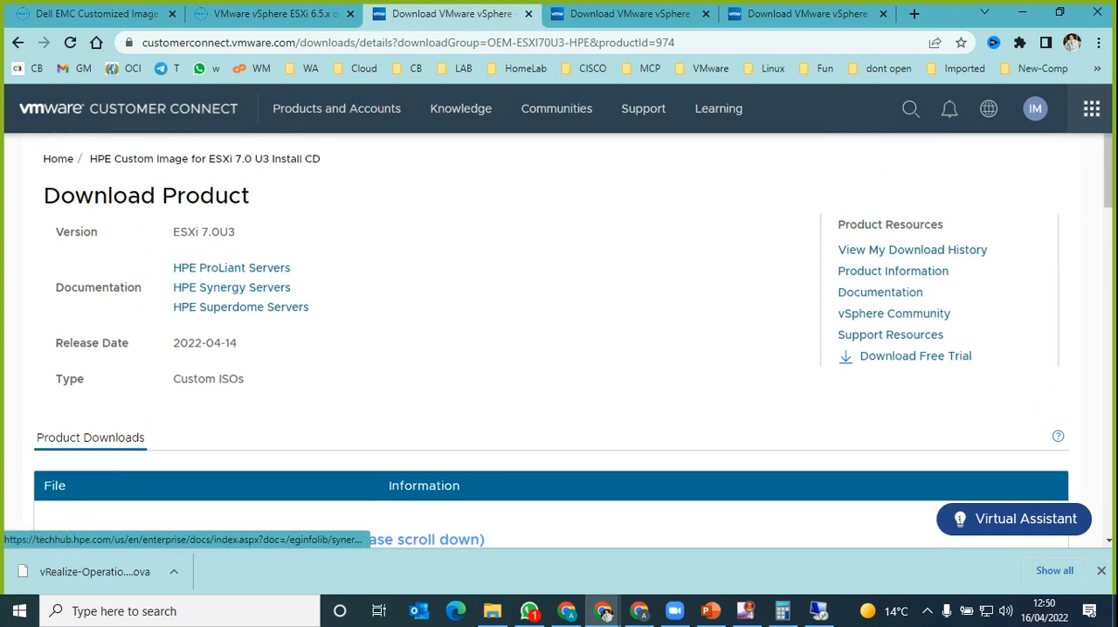
pyautogui.scroll(-3, 231, 289)
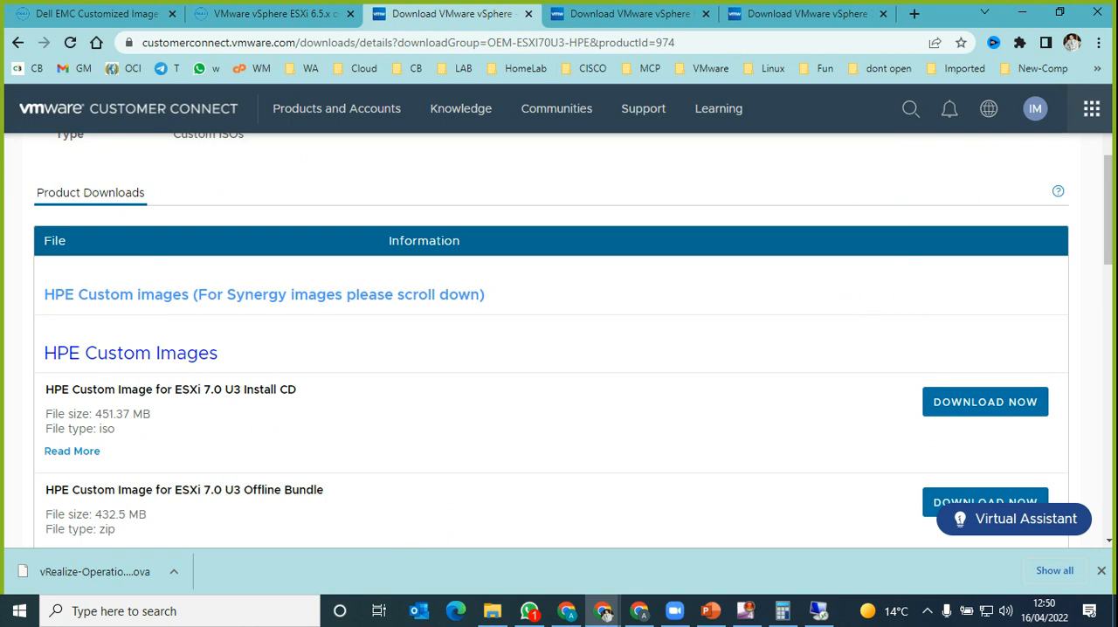
pyautogui.moveTo(189, 389); pyautogui.dragTo(296, 389)
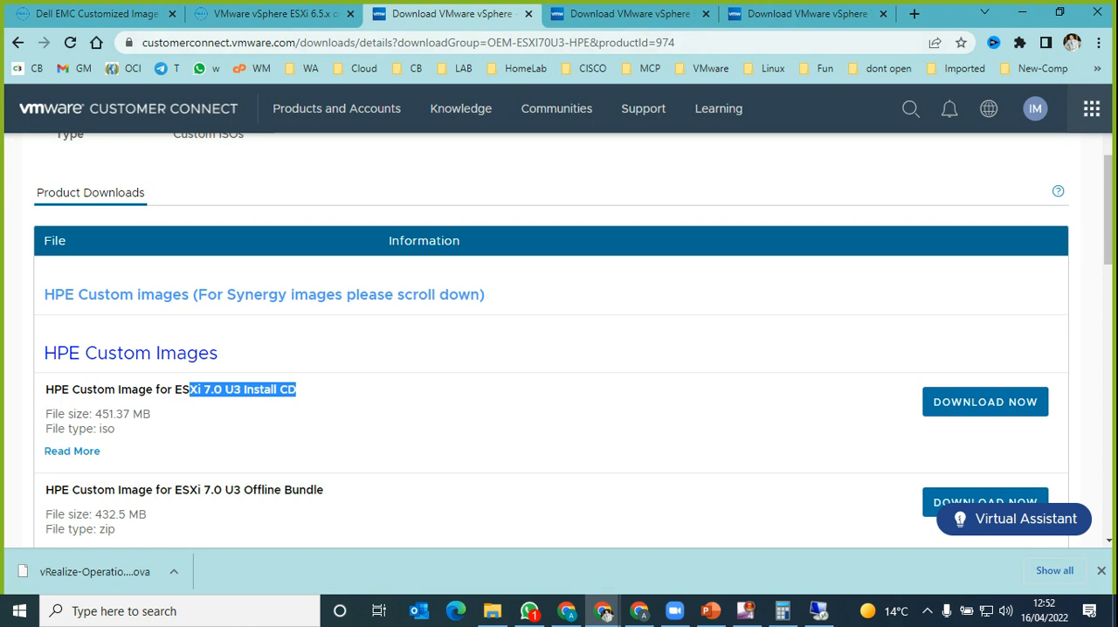
# Step: Switch to the browser window with the vCenter Server patch pages and check the installation progress in the Update tab
pyautogui.click(604, 612)
pyautogui.write('c')
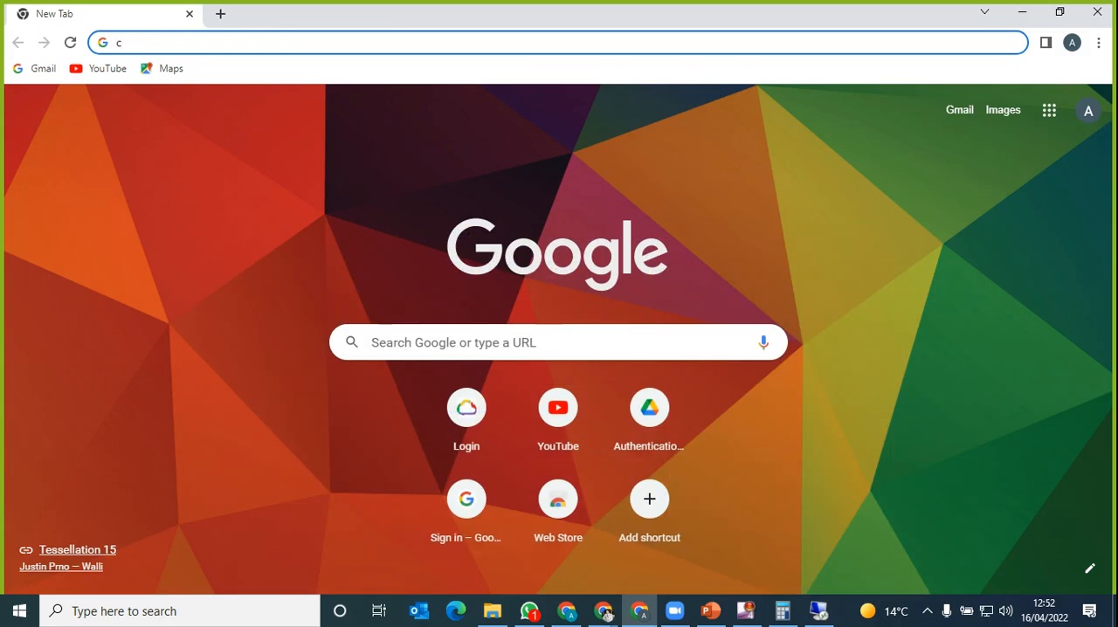
pyautogui.click(606, 613)
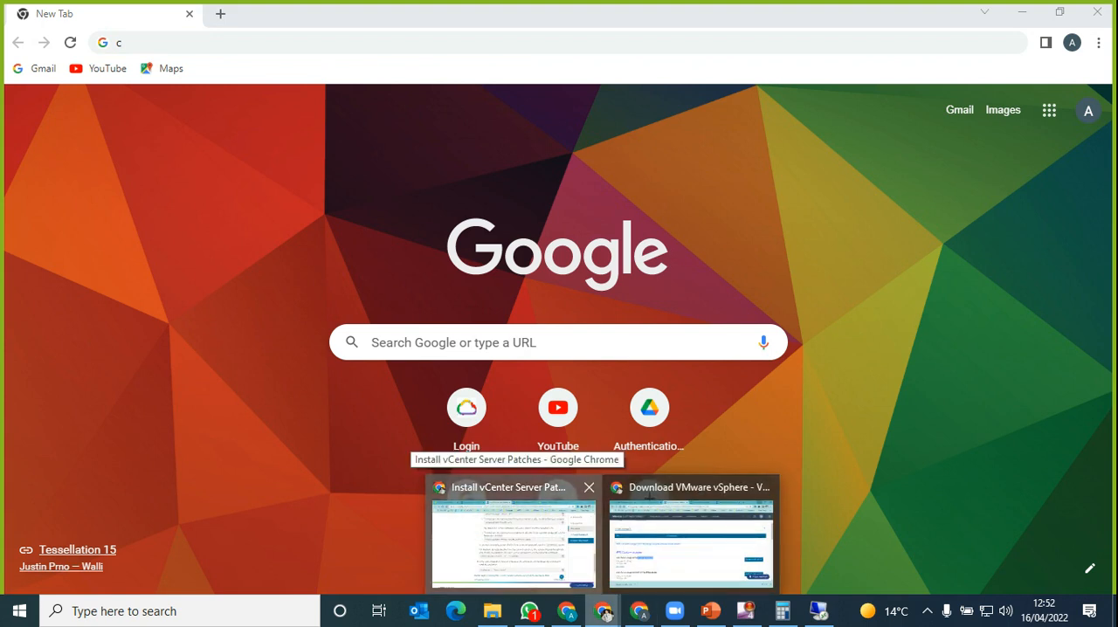
pyautogui.click(513, 539)
pyautogui.click(805, 14)
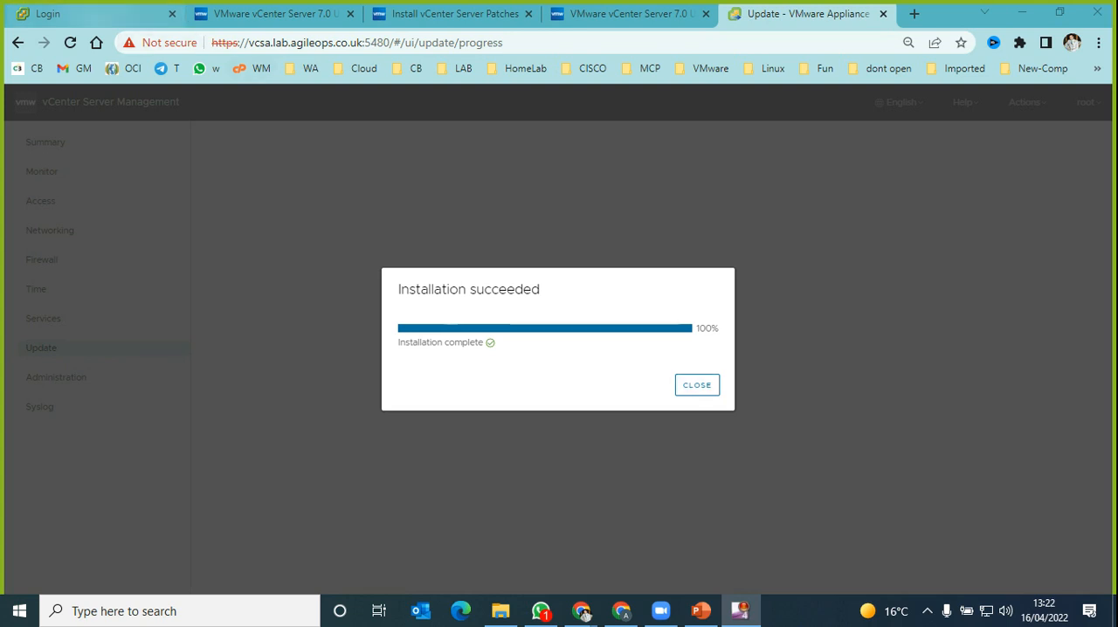
# Step: In the vSphere Login tab, load vcsa.lab.agileops.co.uk and launch the HTML5 vSphere Client
pyautogui.click(91, 14)
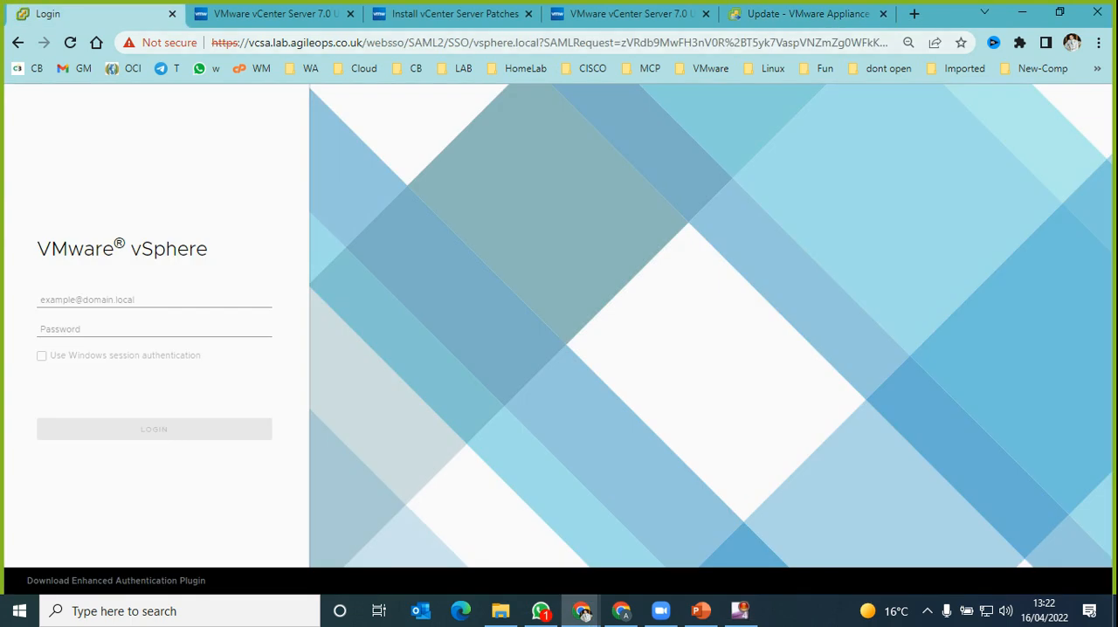
pyautogui.hotkey('ctrl', 'l')
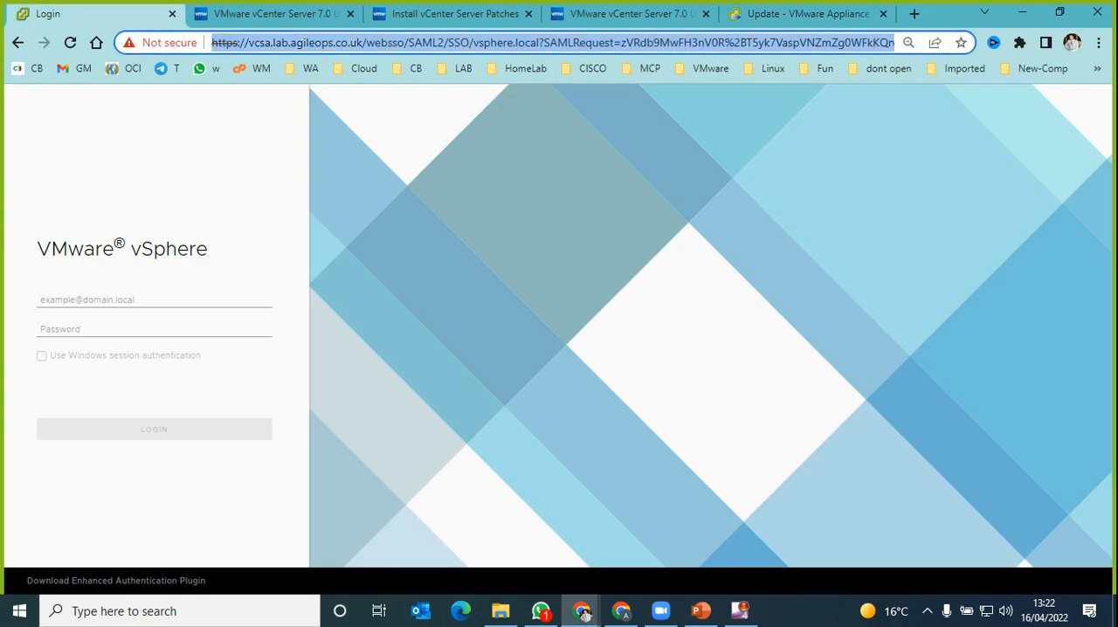
pyautogui.write('v')
pyautogui.press('End')
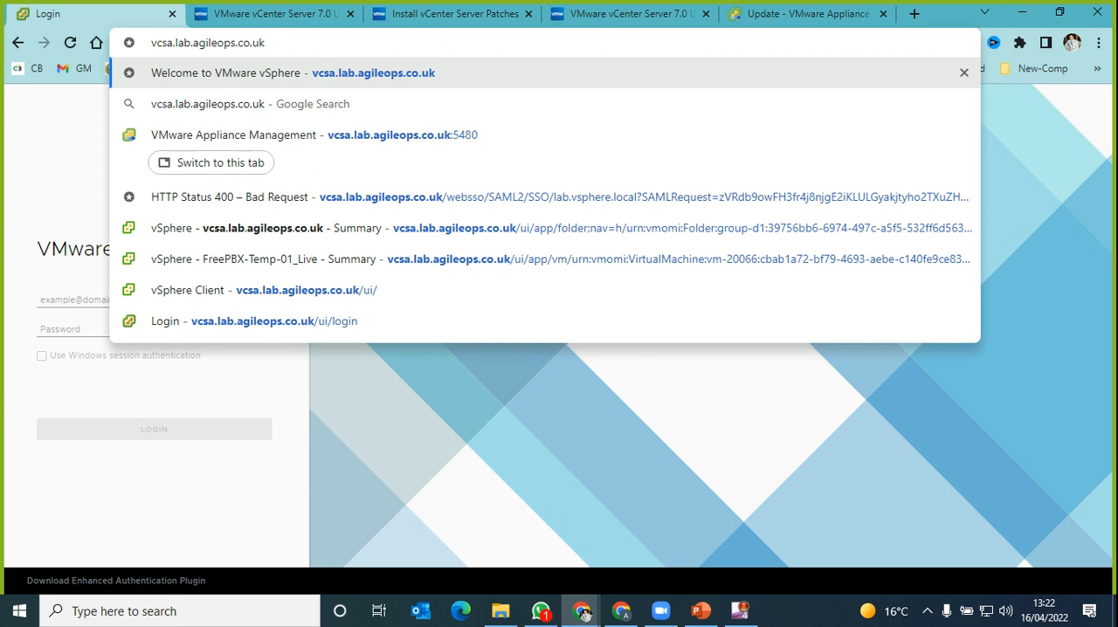
pyautogui.press('Return')
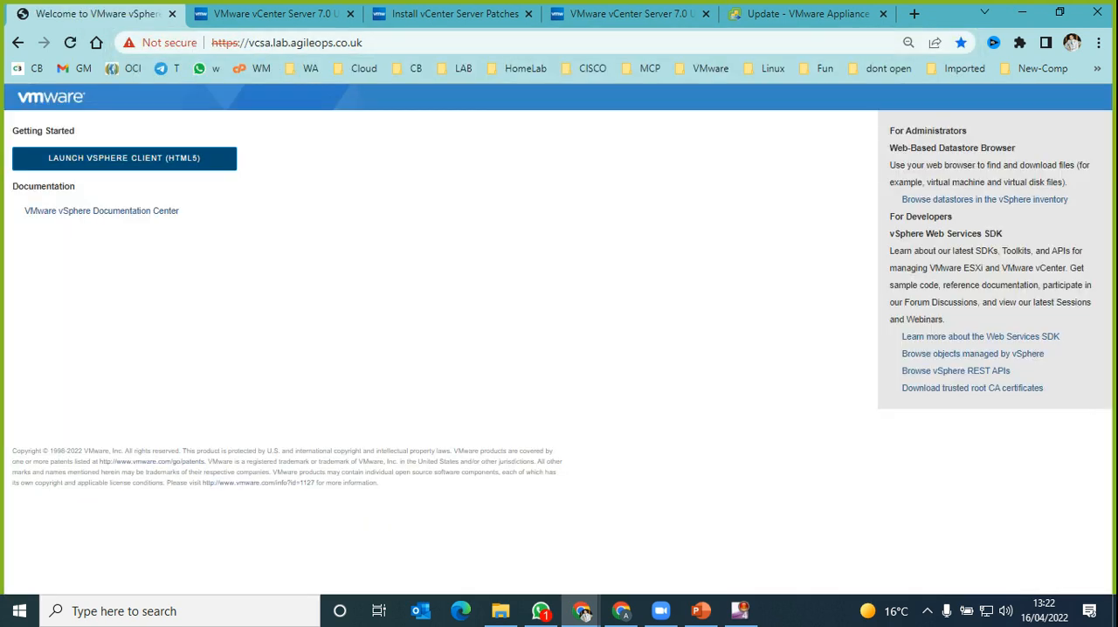
pyautogui.click(124, 158)
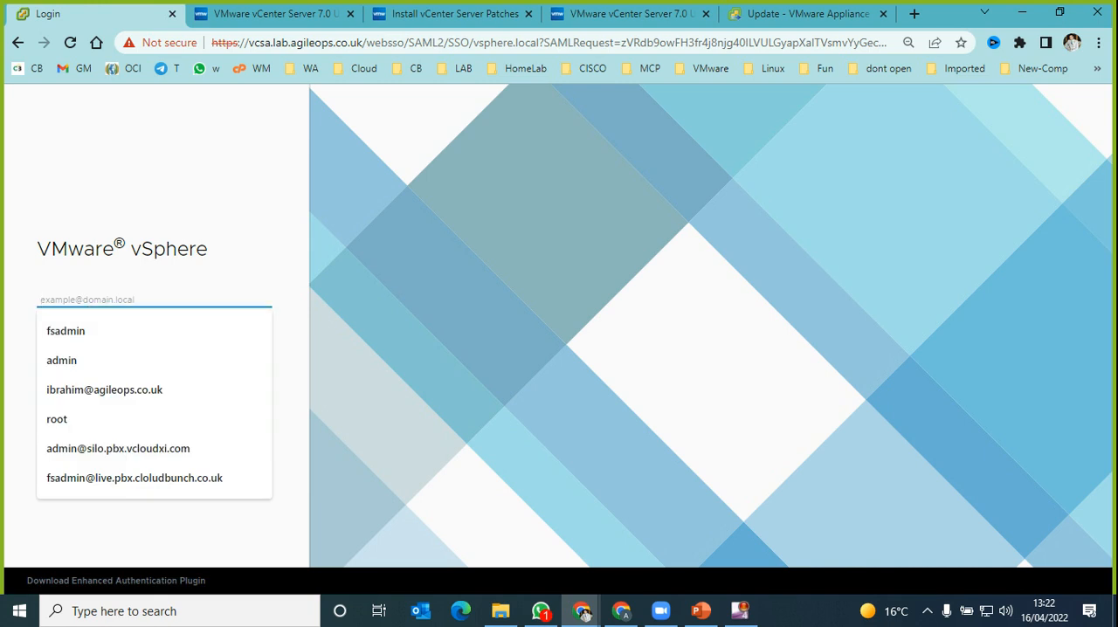
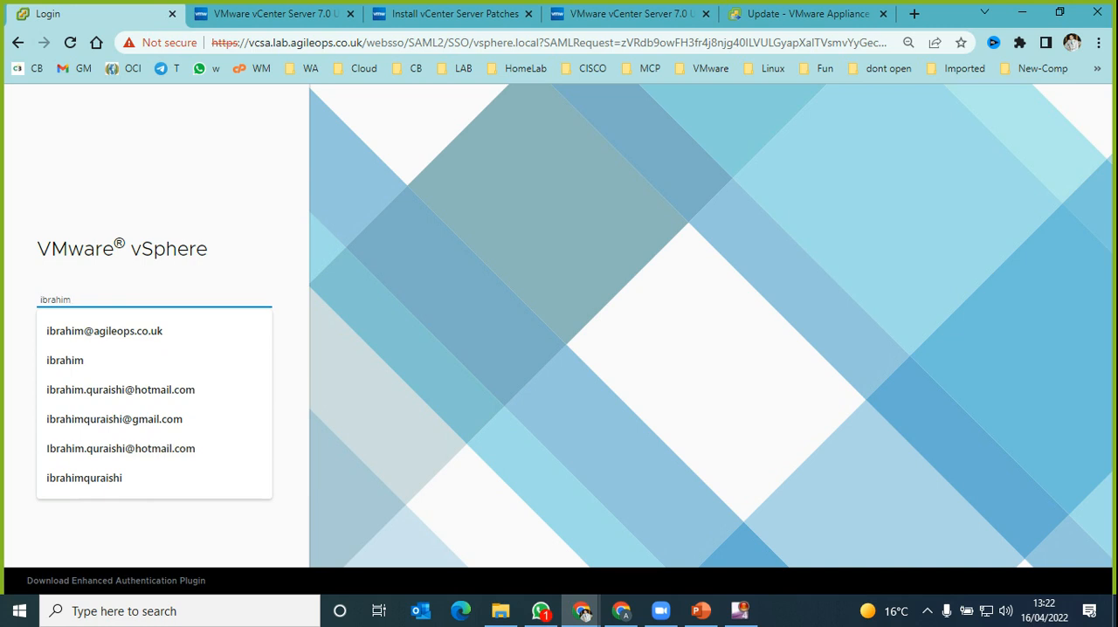
# Step: Enter the administrator account's e-mail as the vSphere user name, using the saved suggestion
pyautogui.press('Down')
pyautogui.press('Escape')
pyautogui.press('Tab')
pyautogui.hotkey('shift', 'Tab')
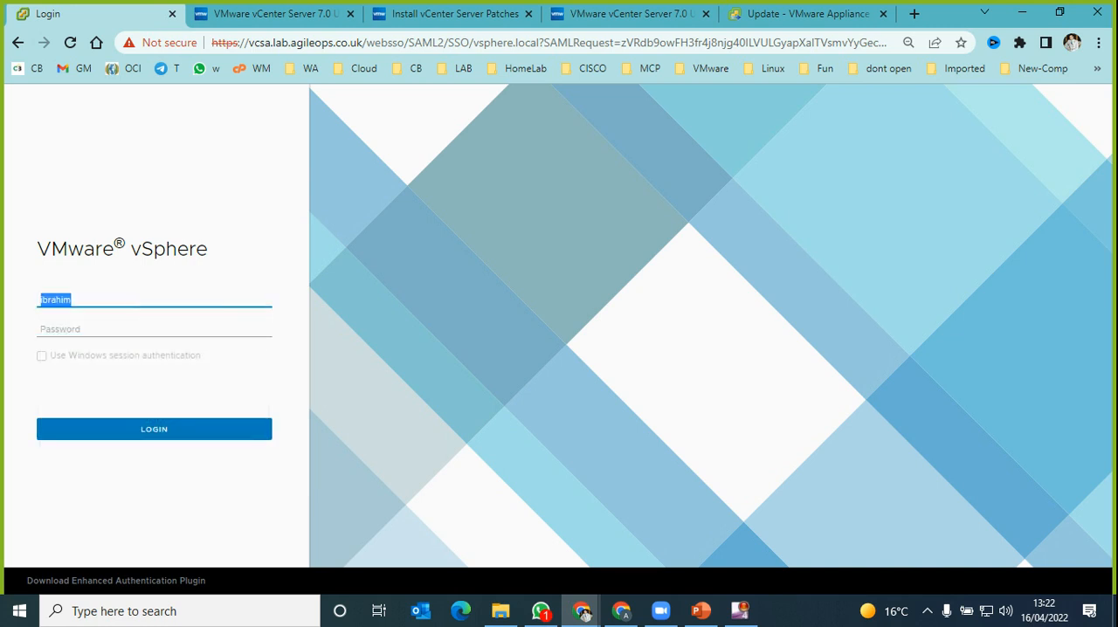
pyautogui.press('End')
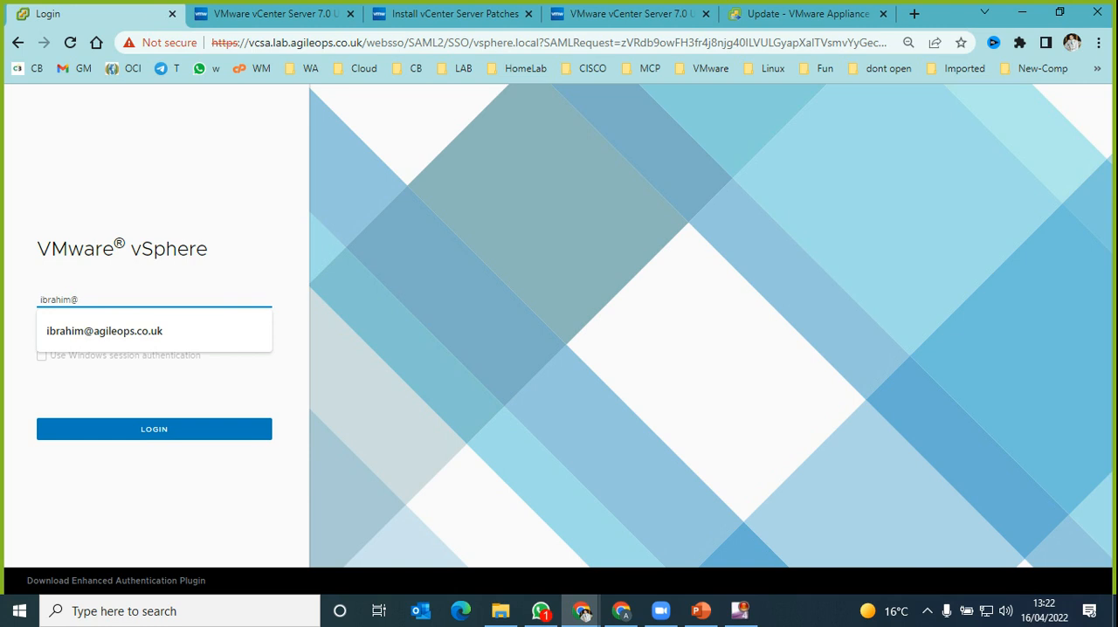
pyautogui.press('Down')
pyautogui.press('Return')
pyautogui.press('Tab')
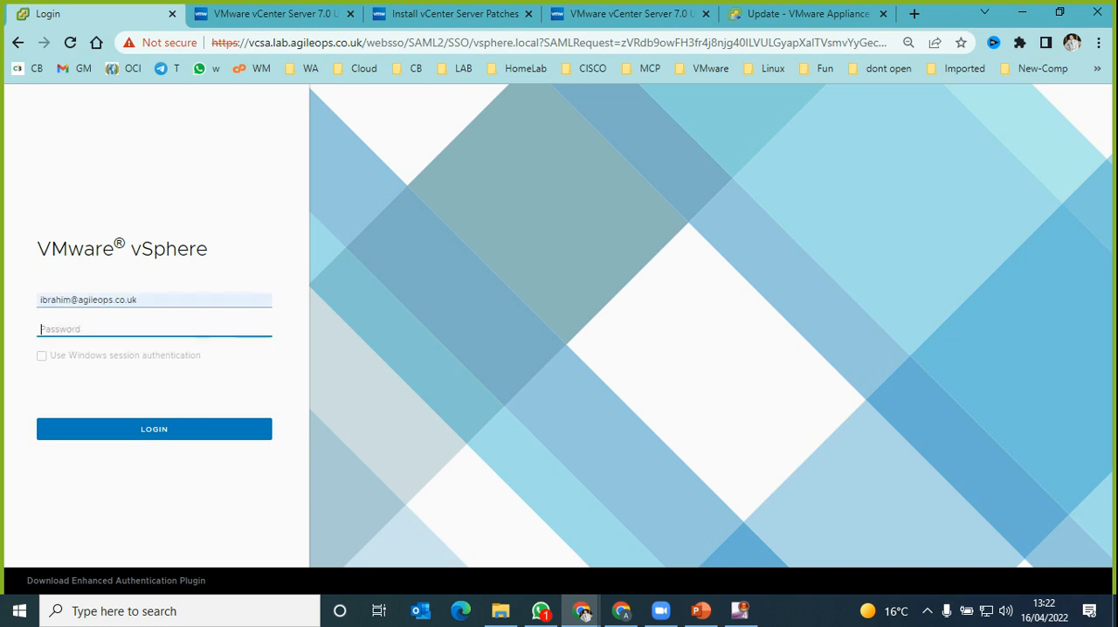
# Step: Enter the account password and log in to the vSphere Client
pyautogui.write('************')
pyautogui.press('Return')
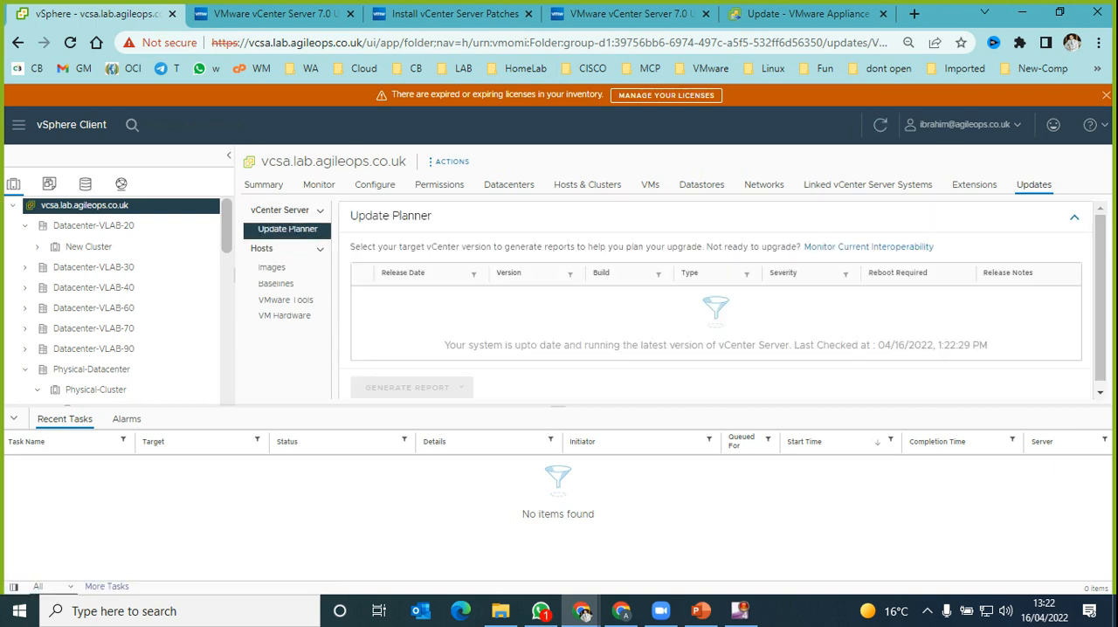
# Step: Check the updated version and build number in the vCenter Server's summary, and look over the rest of that page
pyautogui.click(264, 184)
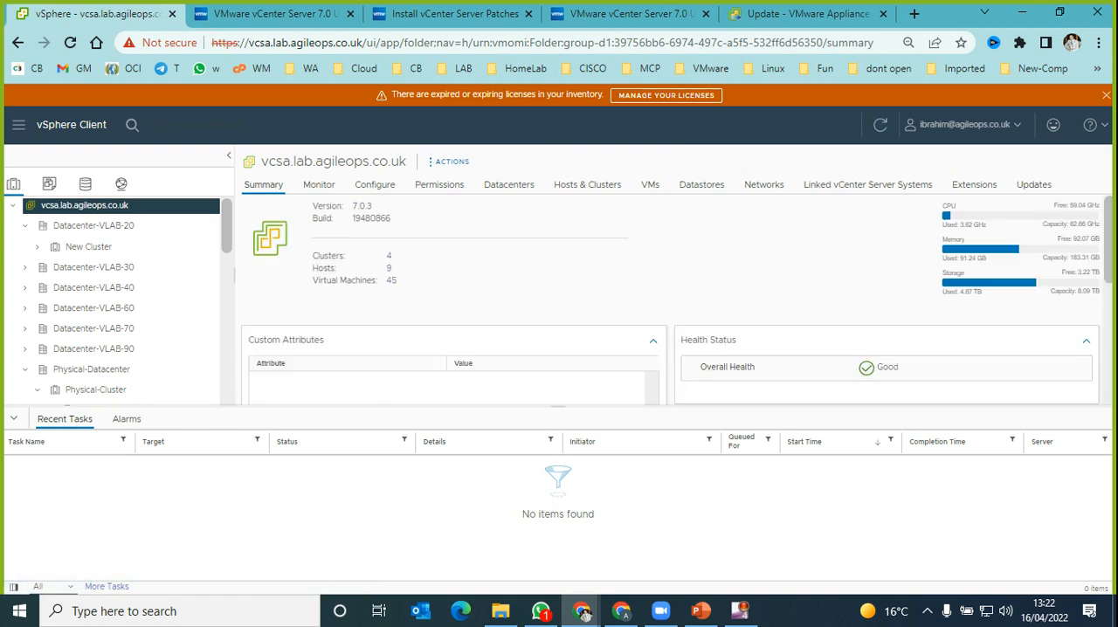
pyautogui.moveTo(391, 218); pyautogui.dragTo(351, 218)
pyautogui.click(353, 220)
pyautogui.moveTo(391, 218); pyautogui.dragTo(370, 218)
pyautogui.click(390, 219)
pyautogui.scroll(-5, 672, 300)
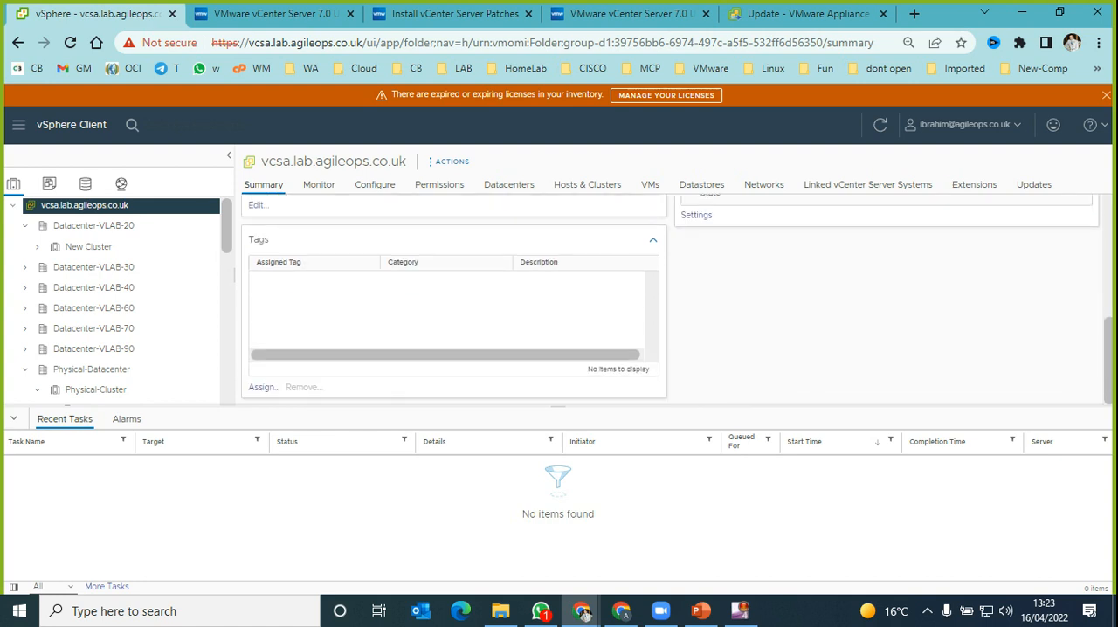
pyautogui.scroll(5, 672, 300)
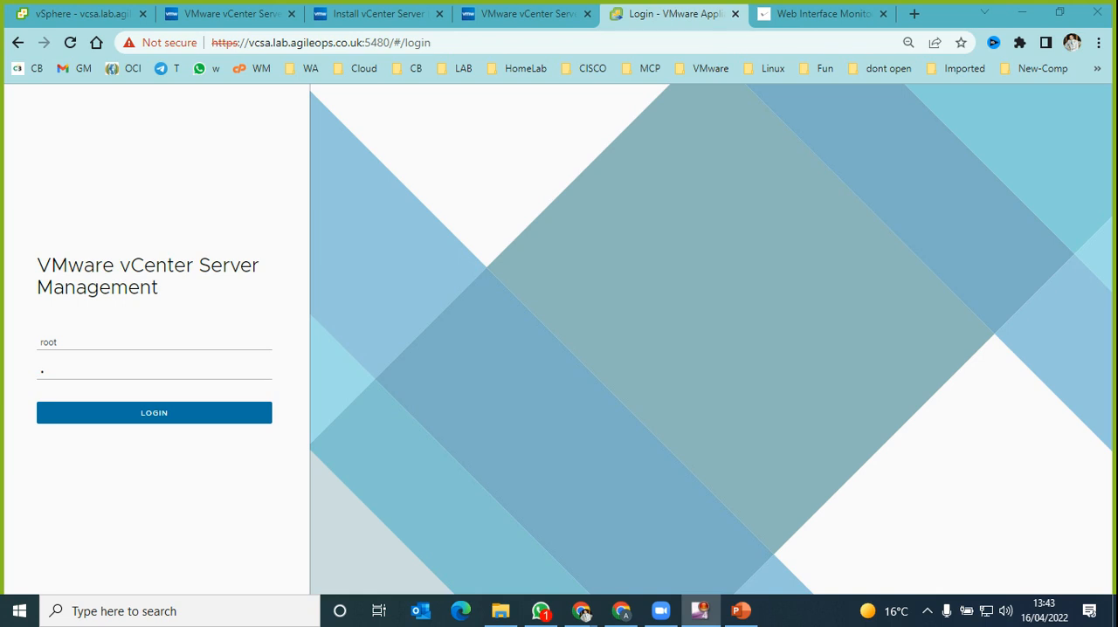
# Step: Return to the vCenter Server Management login page, enter the root password and log in
pyautogui.click(582, 611)
pyautogui.press('BackSpace')
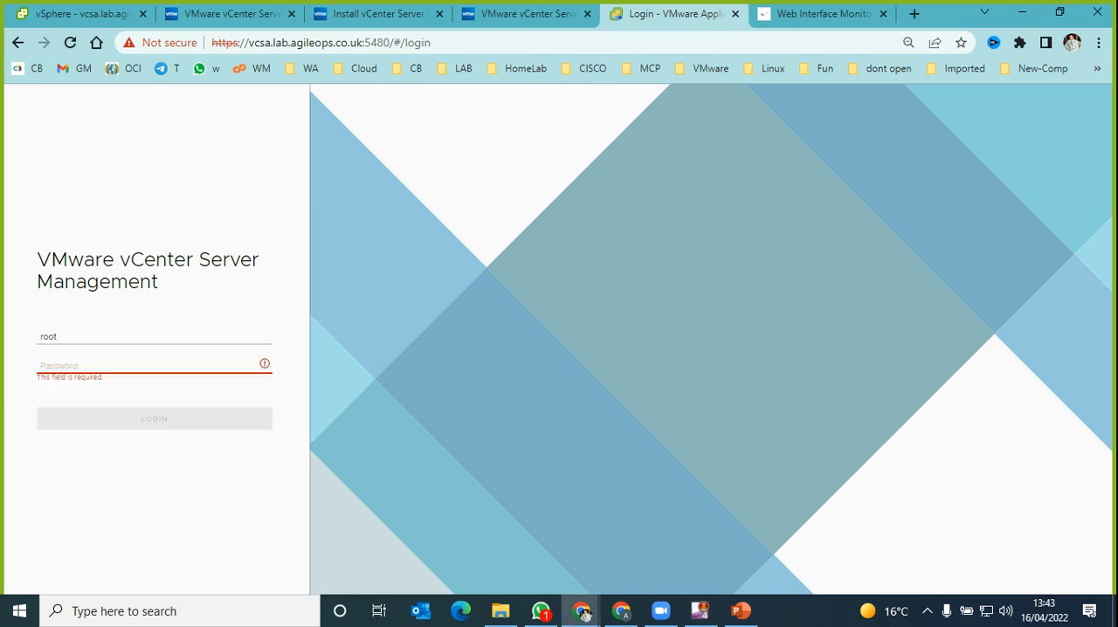
pyautogui.write('*********')
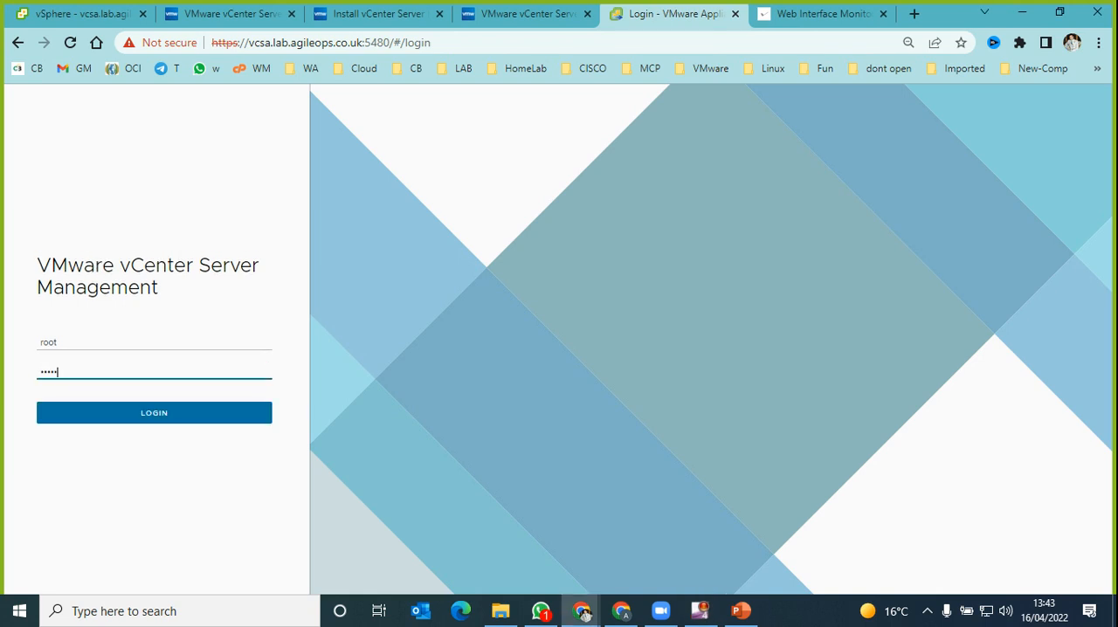
pyautogui.press('Return')
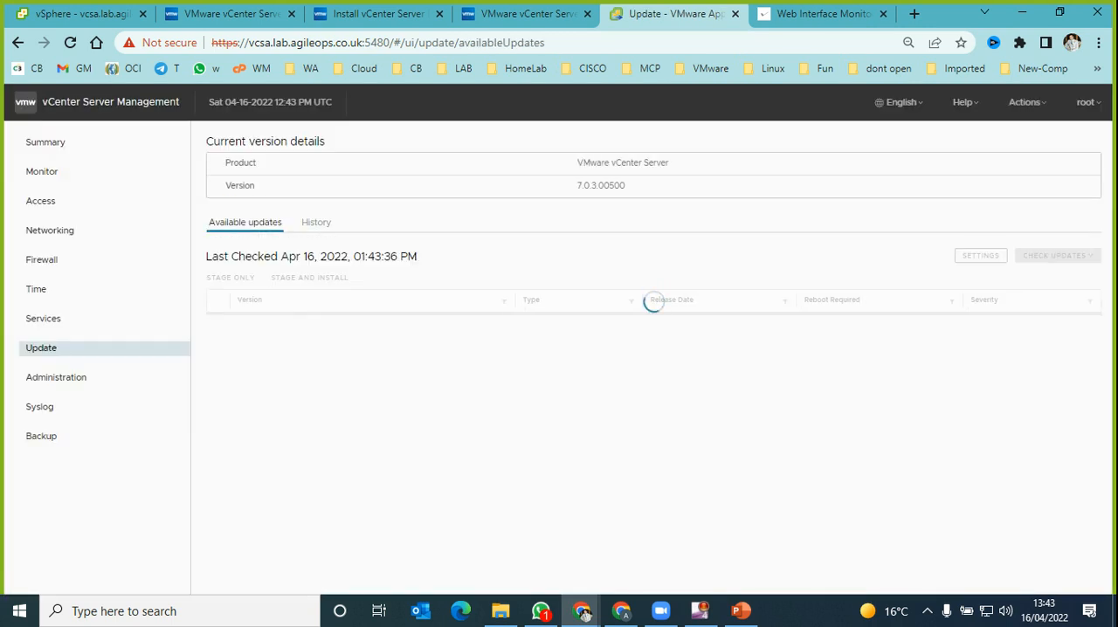
# Step: Check the installed version in the appliance's update details and the build number in its summary
pyautogui.moveTo(627, 186); pyautogui.dragTo(576, 186)
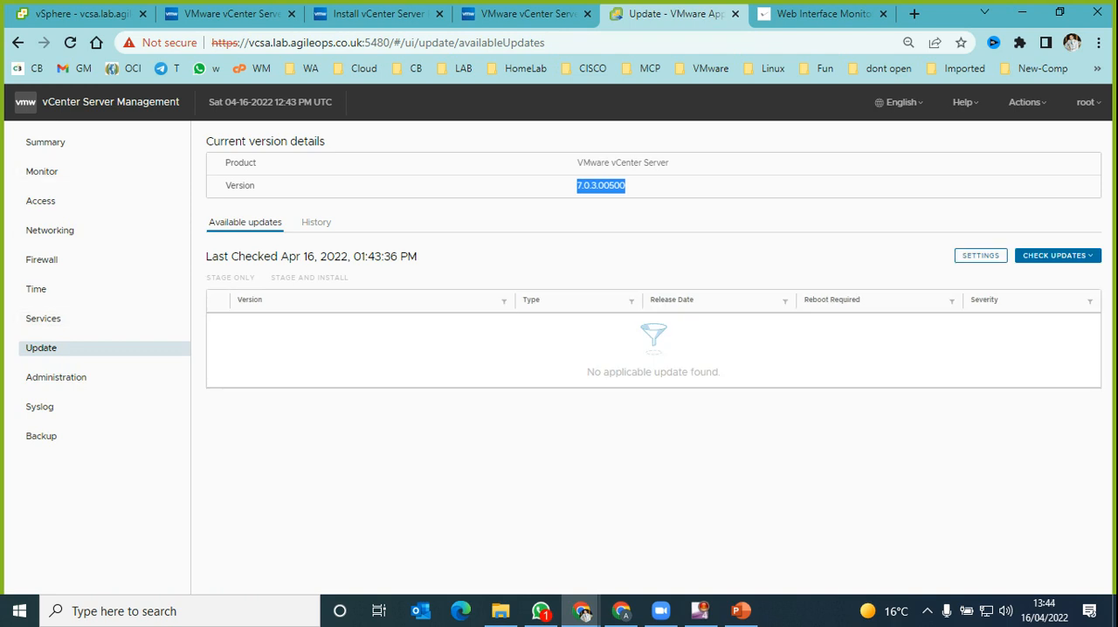
pyautogui.click(45, 142)
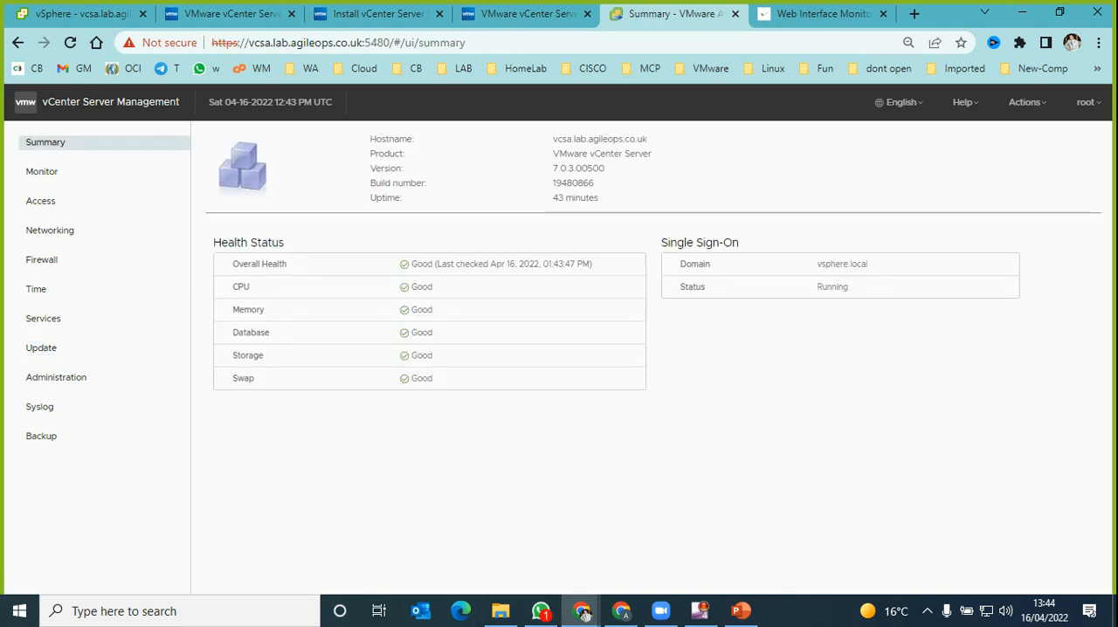
pyautogui.moveTo(594, 183); pyautogui.dragTo(552, 183)
# Step: Go back to the vSphere Client tab and compare the version and build shown in the vCenter Server's summary
pyautogui.hotkey('ctrl', '1')
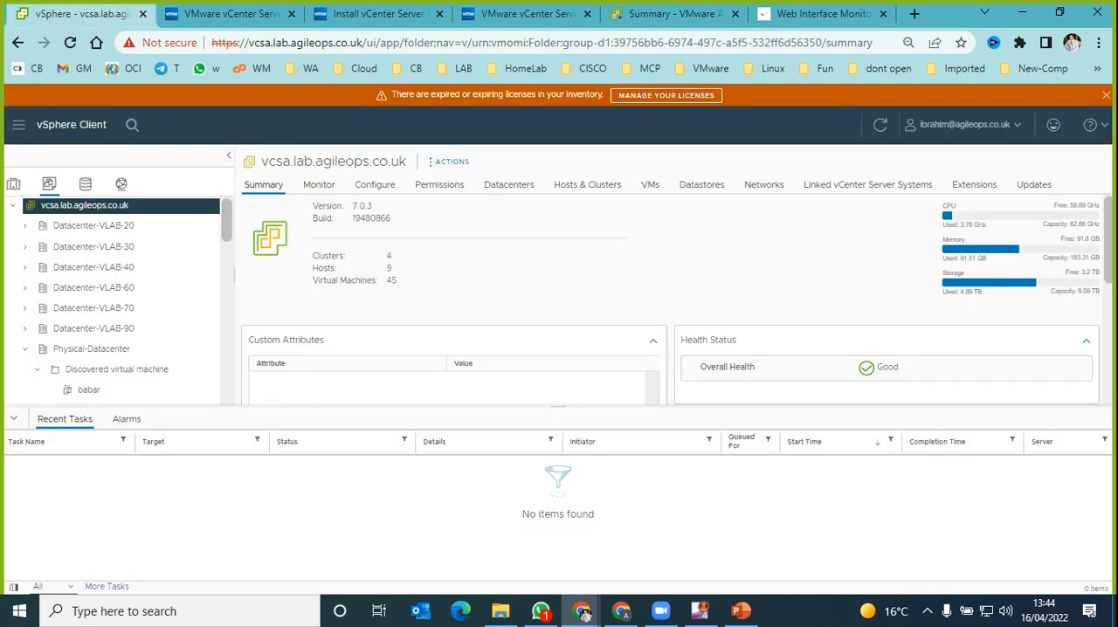
pyautogui.moveTo(392, 220); pyautogui.dragTo(312, 207)
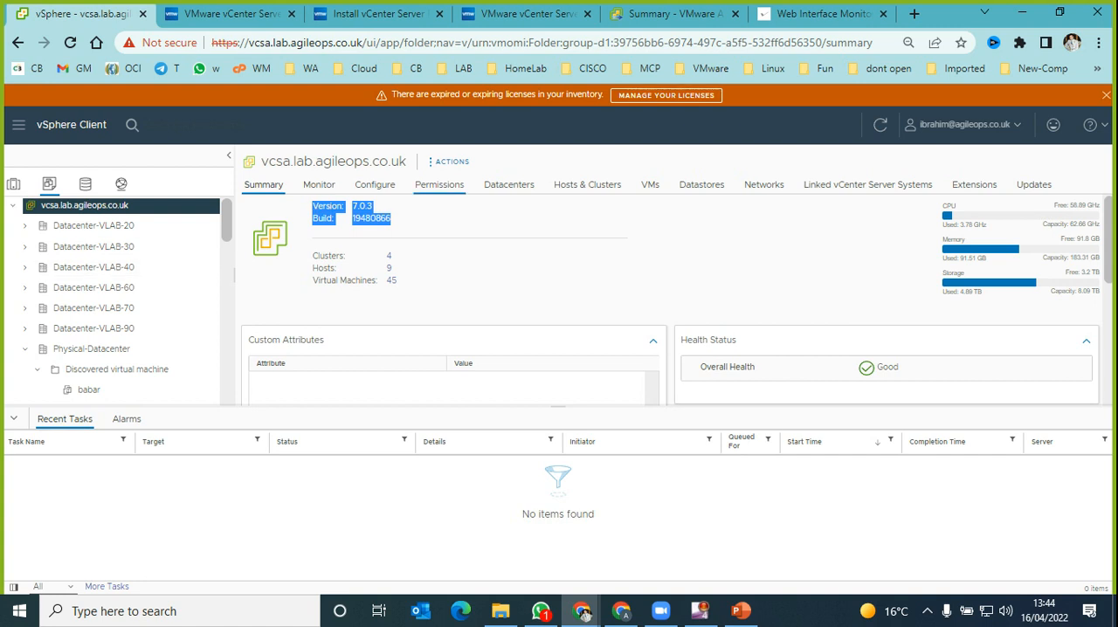
pyautogui.click(460, 229)
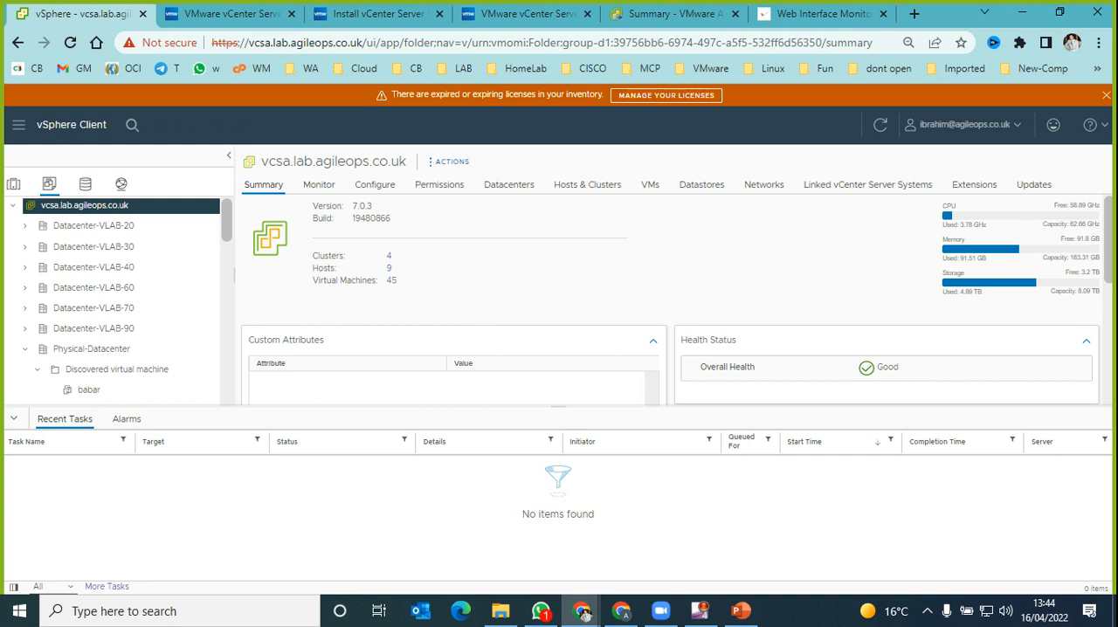